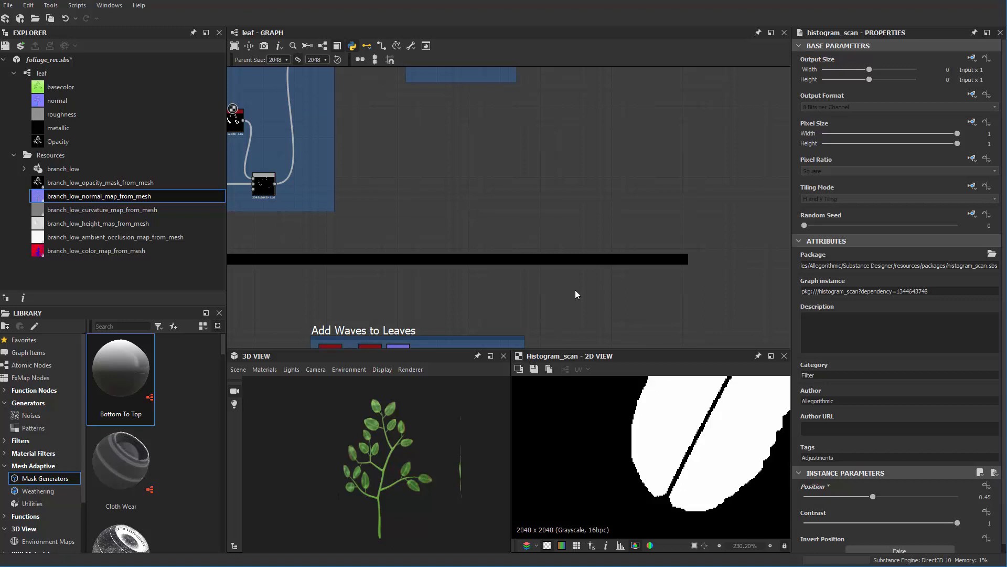
Locate the Base Color output node in the leaf graph and display it in the 2D view.
scroll(564, 195, "down", 3)
scroll(561, 201, "up", 3)
middle_click_drag(568, 143, 540, 225)
scroll(561, 206, "up", 2)
scroll(538, 245, "up", 1)
scroll(539, 245, "up", 1)
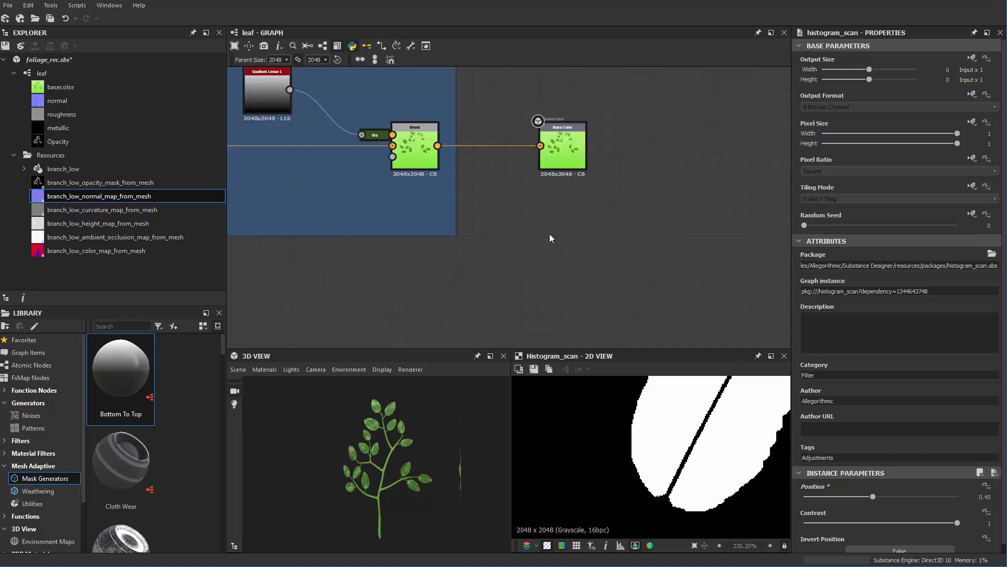
scroll(550, 184, "up", 2)
middle_click_drag(550, 183, 538, 244)
scroll(554, 220, "up", 2)
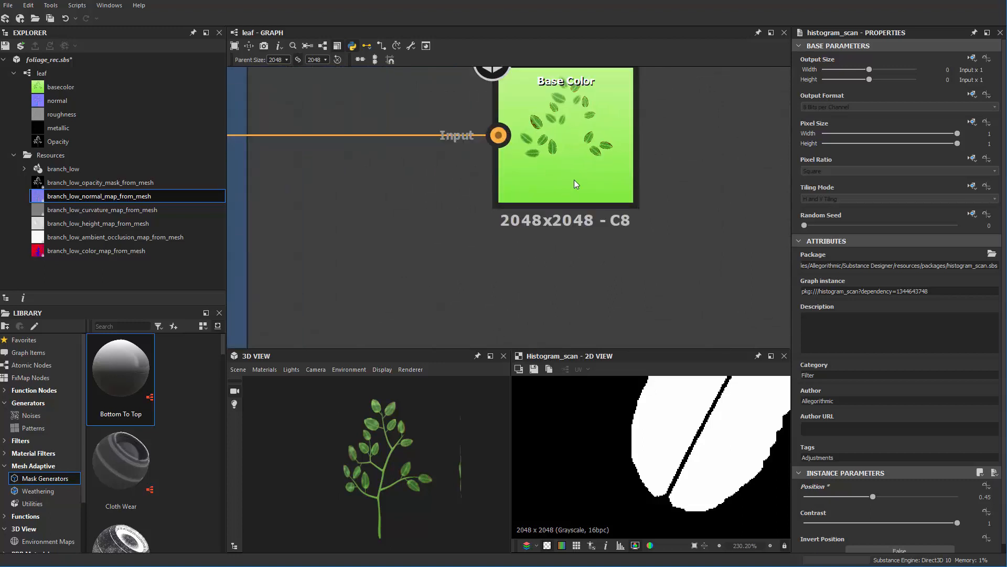
left_click(572, 147)
scroll(573, 152, "down", 8)
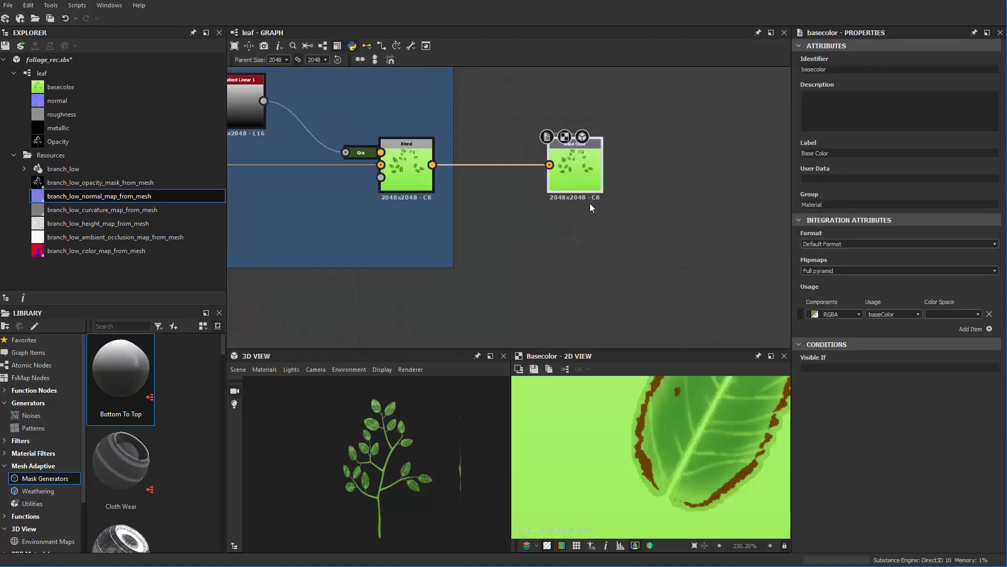
Find the Opacity output node in the leaf graph and display it in the 2D view.
middle_click_drag(605, 342, 582, 134)
middle_click_drag(564, 250, 583, 93)
scroll(606, 263, "up", 2)
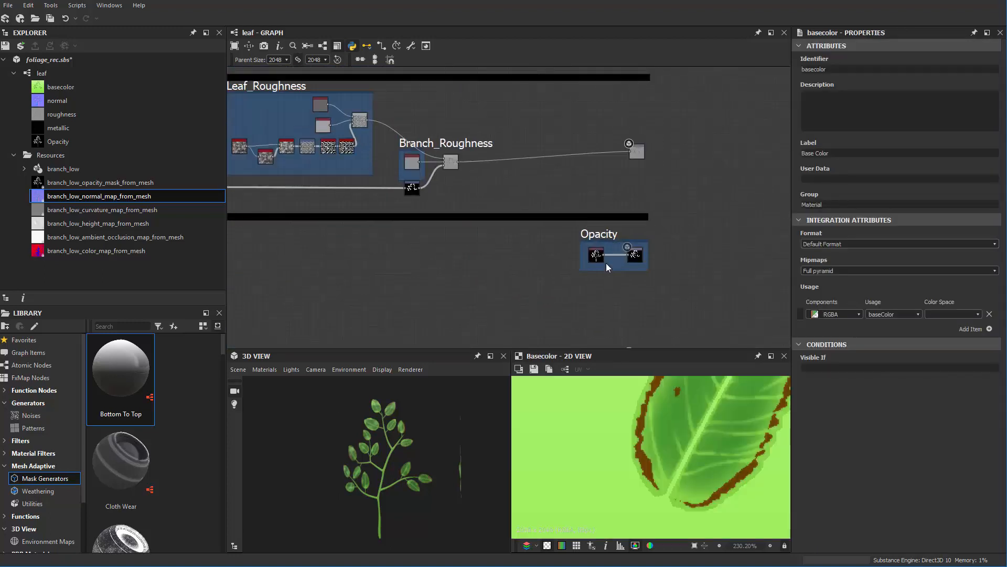
middle_click_drag(613, 308, 565, 182)
scroll(607, 248, "up", 3)
middle_click_drag(606, 95, 574, 315)
scroll(576, 209, "up", 2)
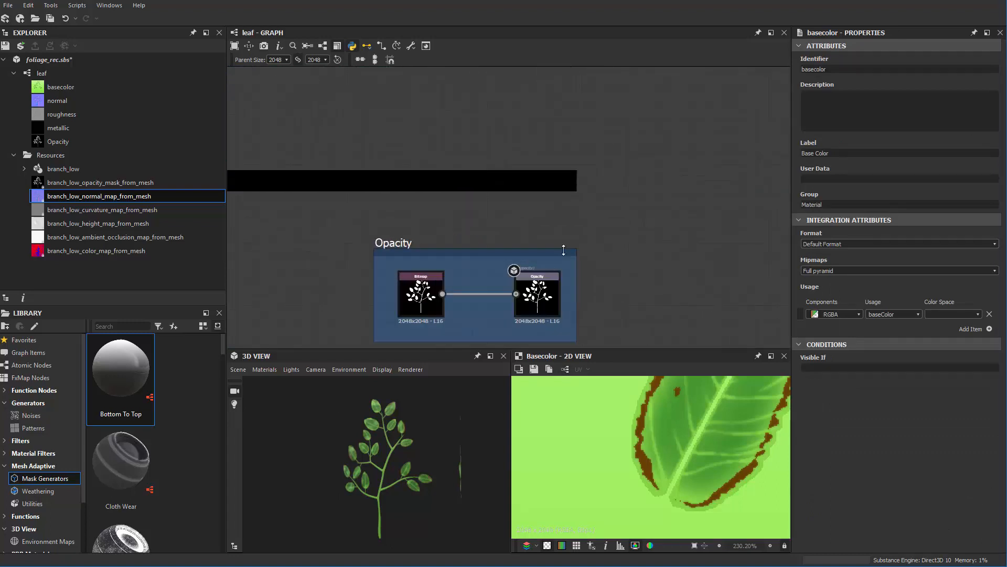
double_click(550, 287)
Bring the Base Color output beside the Final Gradiant frame back into the 2D view.
scroll(558, 234, "down", 6)
middle_click_drag(568, 120, 557, 263)
middle_click_drag(517, 119, 515, 241)
scroll(515, 241, "up", 3)
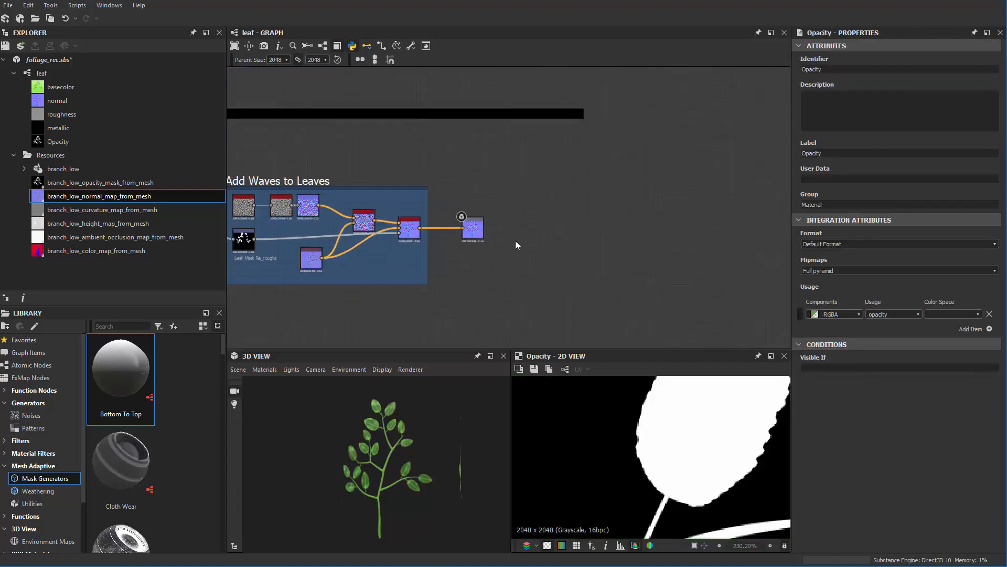
scroll(516, 239, "down", 4)
middle_click_drag(514, 188, 542, 228)
middle_click_drag(533, 165, 524, 302)
scroll(524, 299, "up", 2)
scroll(519, 197, "up", 3)
middle_click_drag(513, 198, 571, 233)
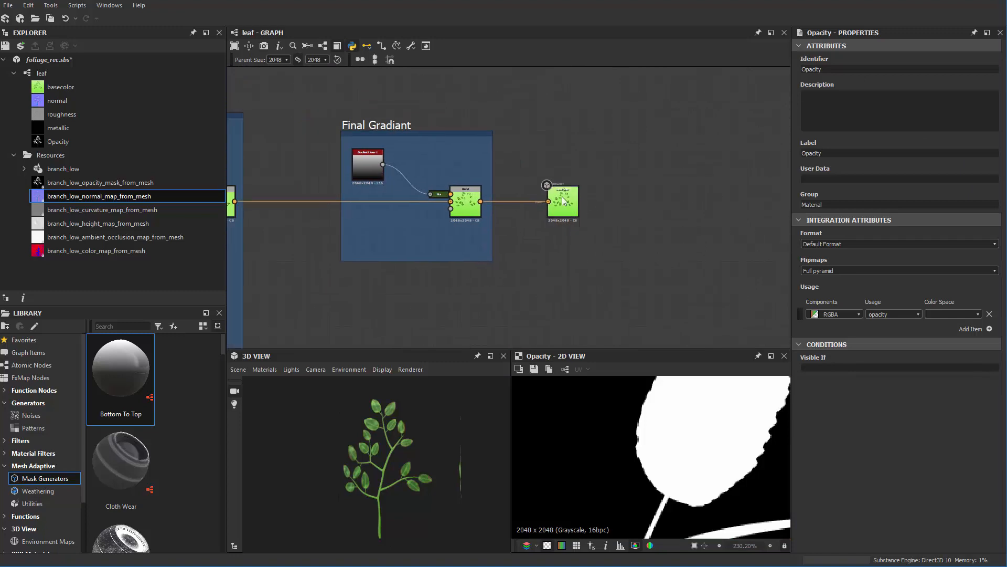
double_click(563, 202)
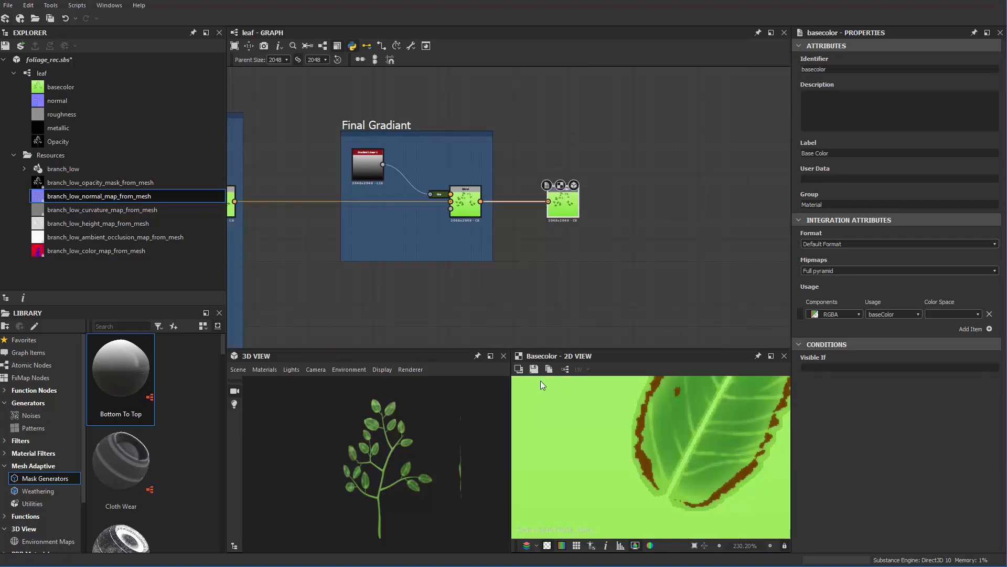
left_click(534, 369)
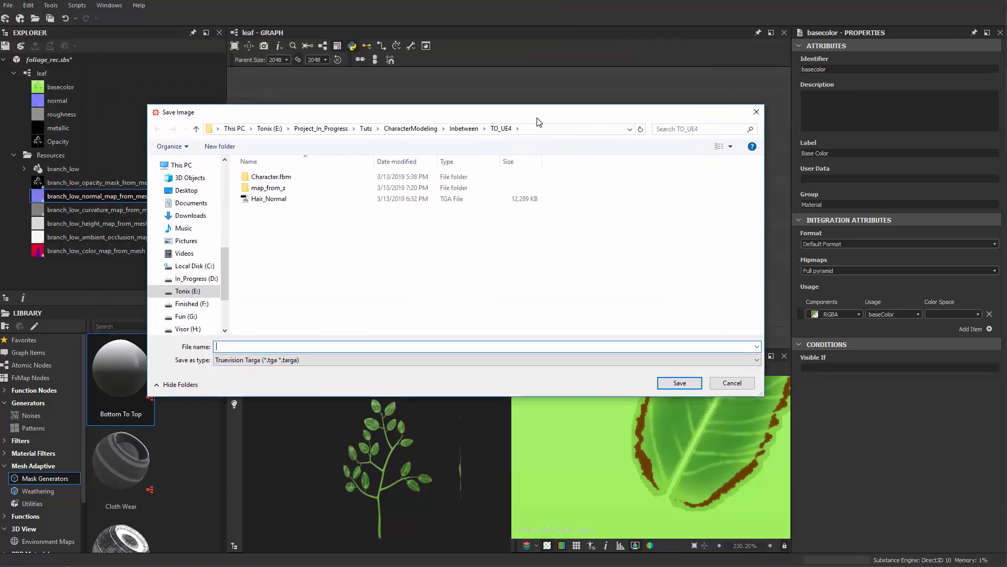
left_click(543, 133)
key("BackSpace")
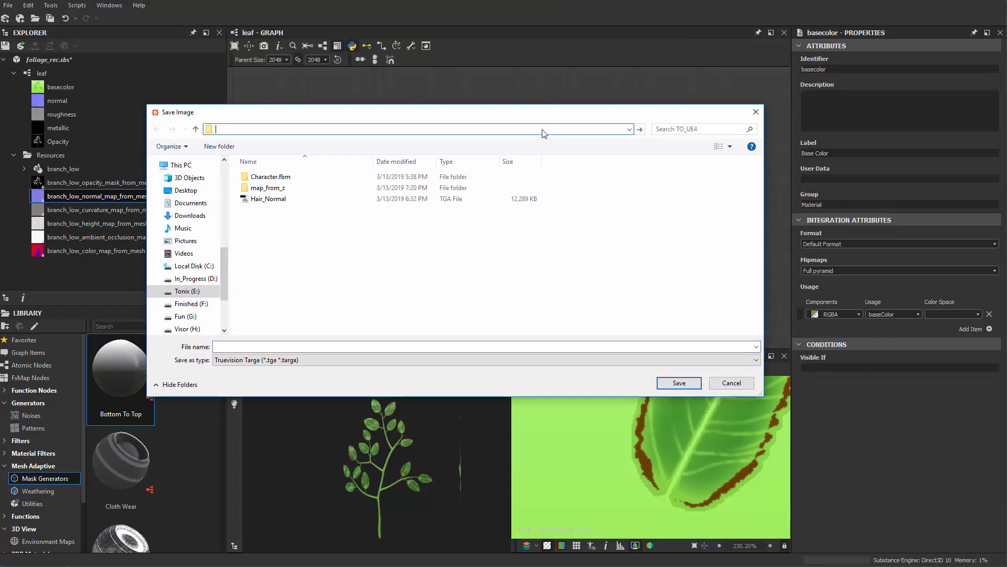
left_click(732, 383)
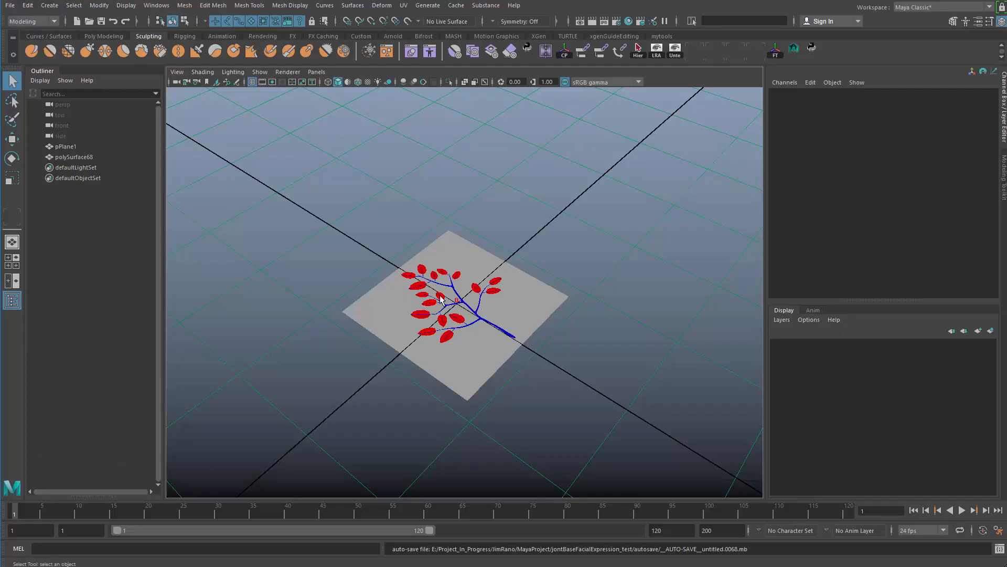
Switch to Maya and delete the leafy branch mesh from the scene.
left_click(467, 309)
key("Delete")
Open Export Selection for the plane, copy the folder path E:\Project_In_Progress\Tuts\YouTube\Foliage, and close the dialog without exporting.
left_click(464, 296)
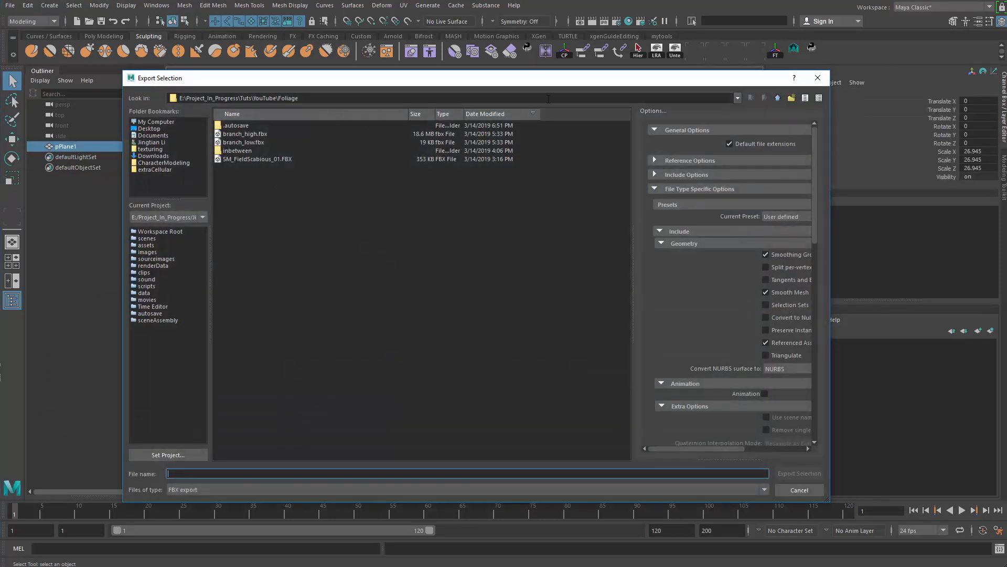
left_click_drag(374, 98, 67, 157)
key("ctrl+c")
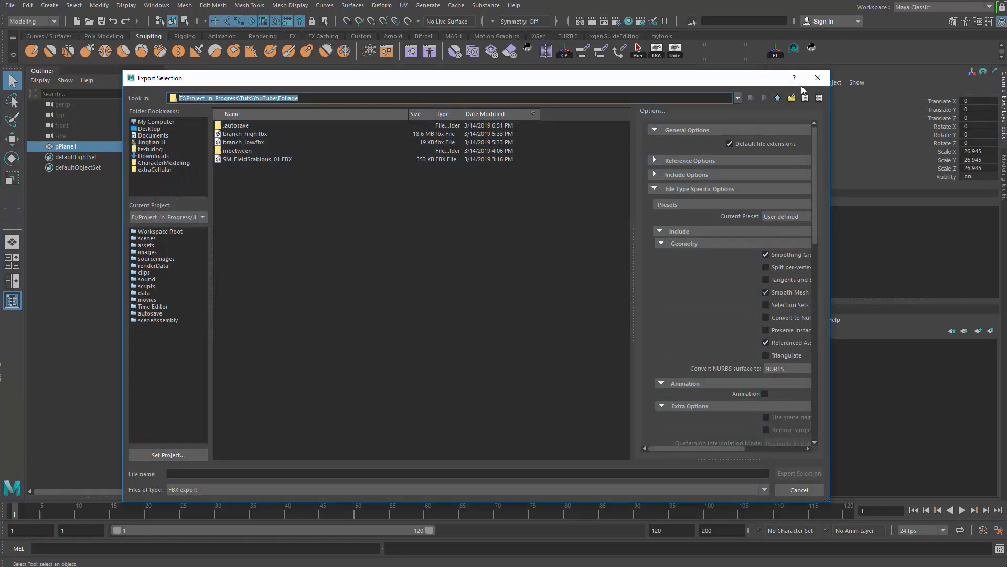
left_click(818, 77)
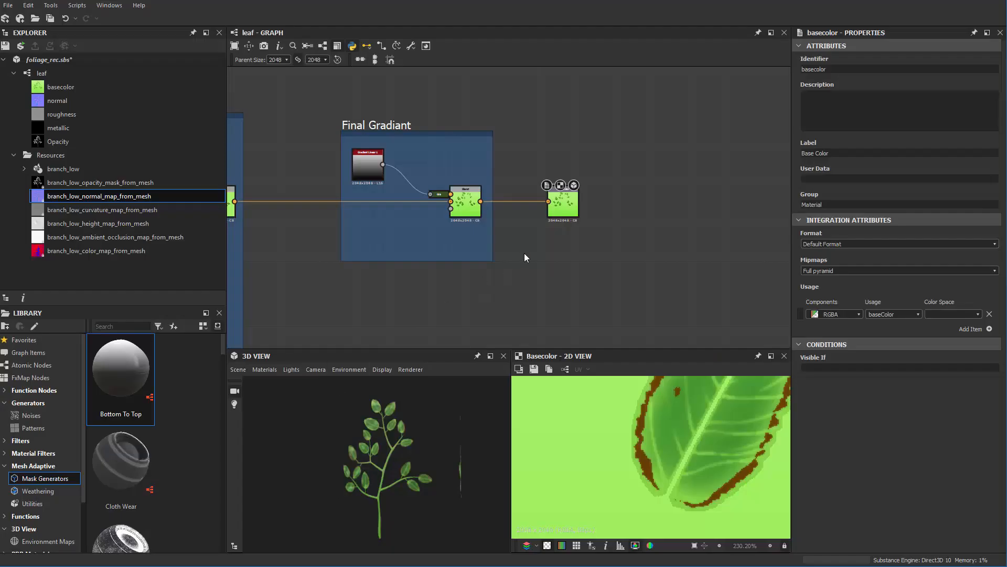
Back in Substance Designer, save the Base Color output as a Targa image named Albedo in the YouTube\Foliage folder.
left_click(534, 369)
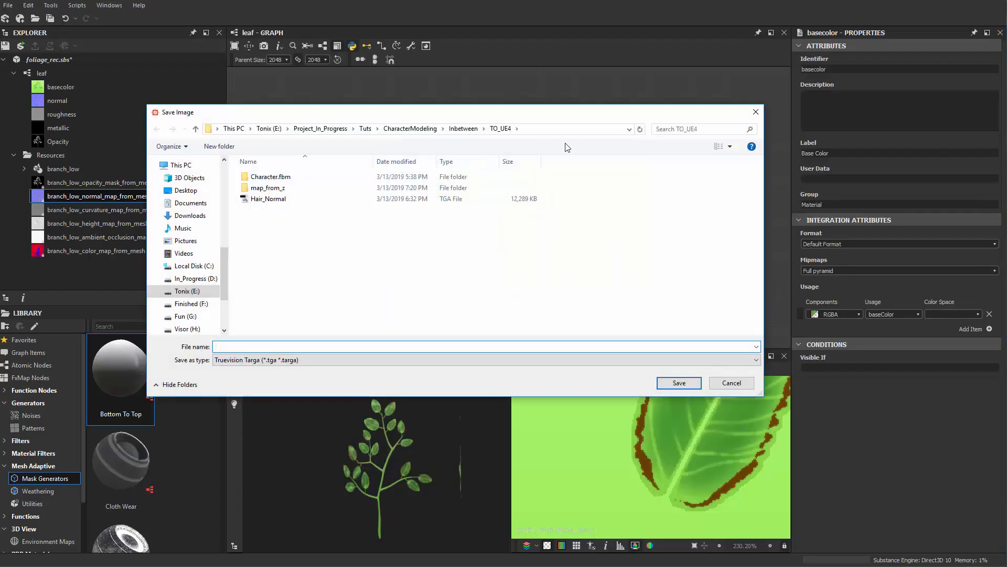
left_click(569, 131)
key("ctrl+v")
key("Return")
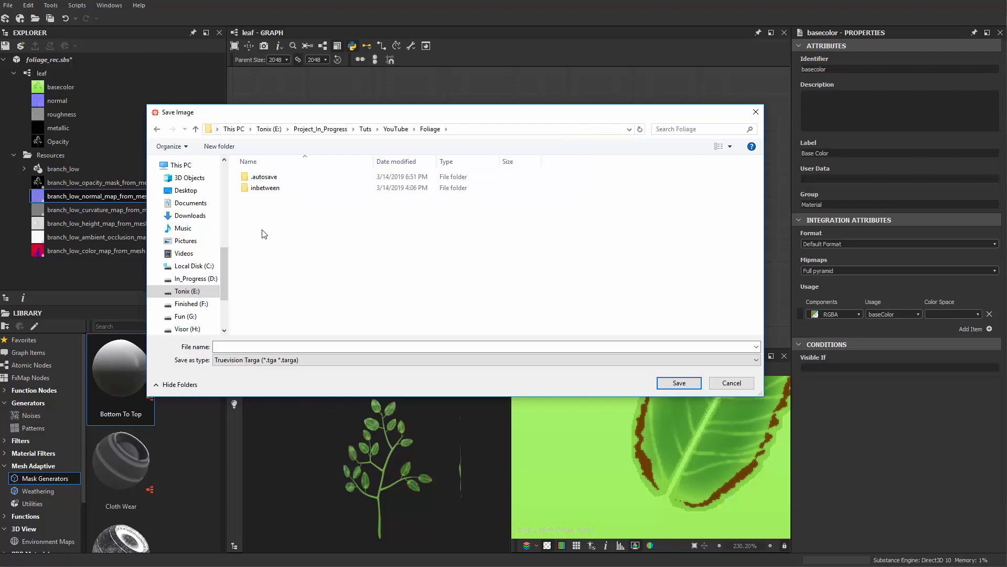
left_click(299, 347)
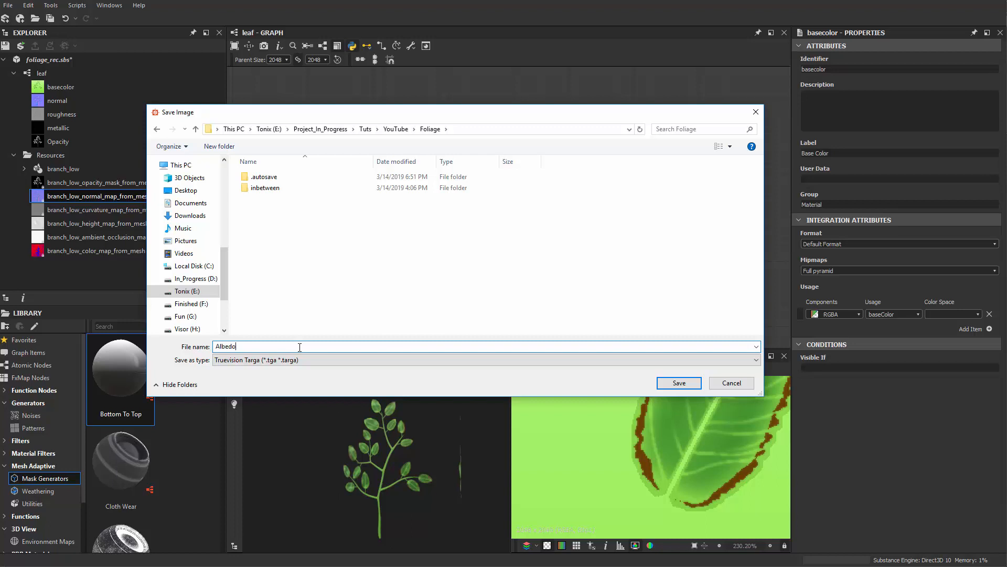
left_click(689, 387)
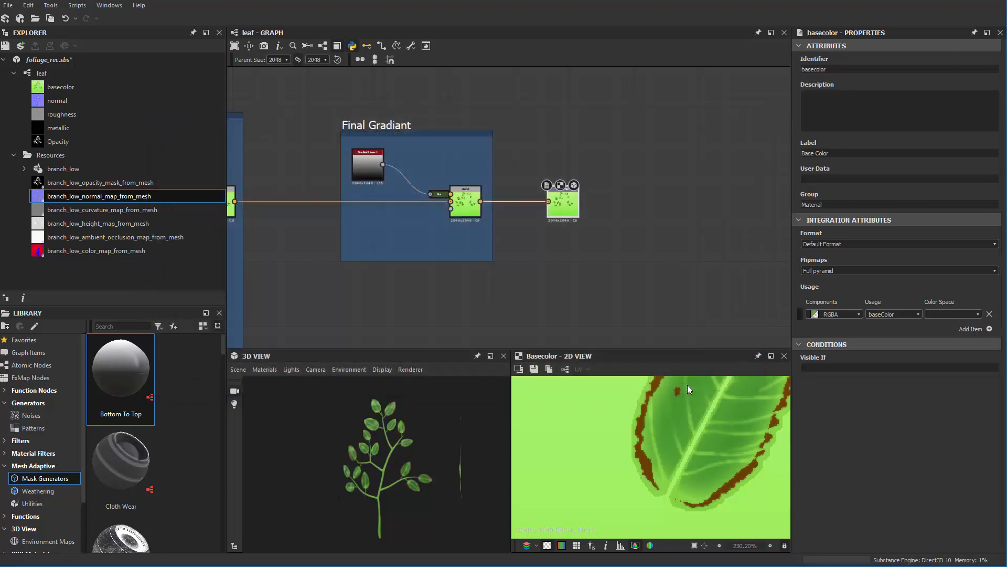
Display the Normal output in the 2D view and save it as a Targa image named nomral in the Foliage folder.
scroll(531, 292, "down", 3)
middle_click_drag(530, 292, 531, 89)
scroll(527, 214, "up", 8)
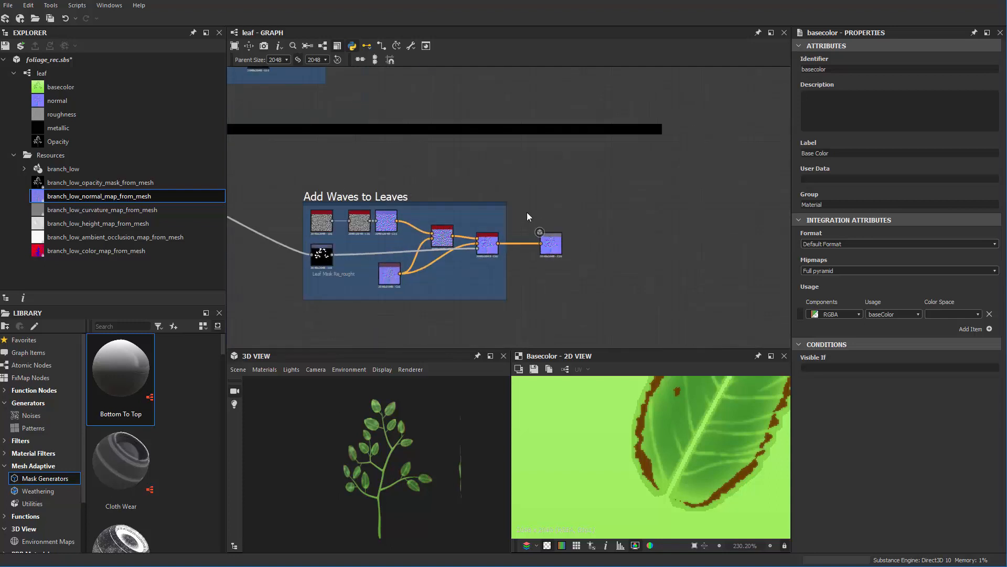
double_click(592, 289)
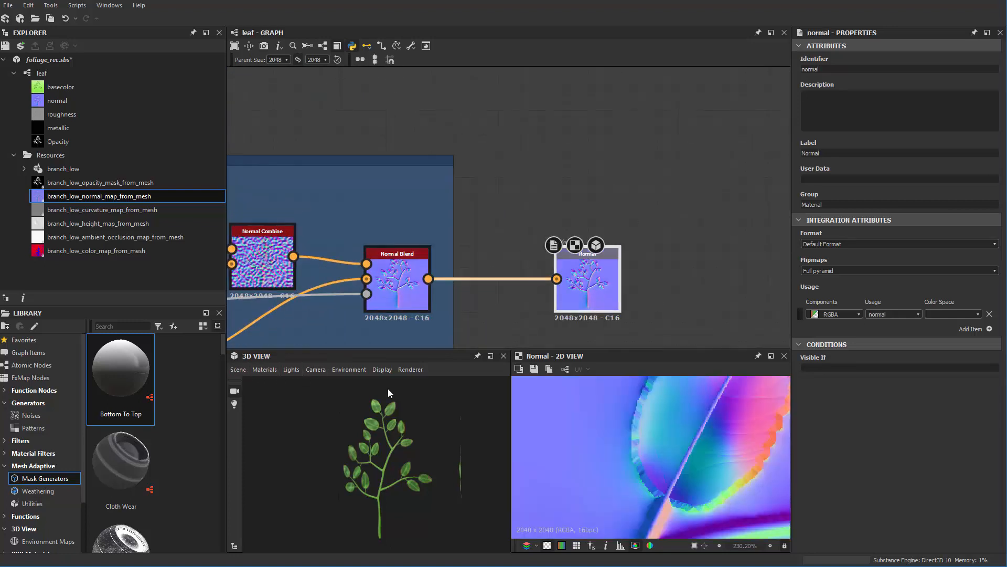
left_click(535, 369)
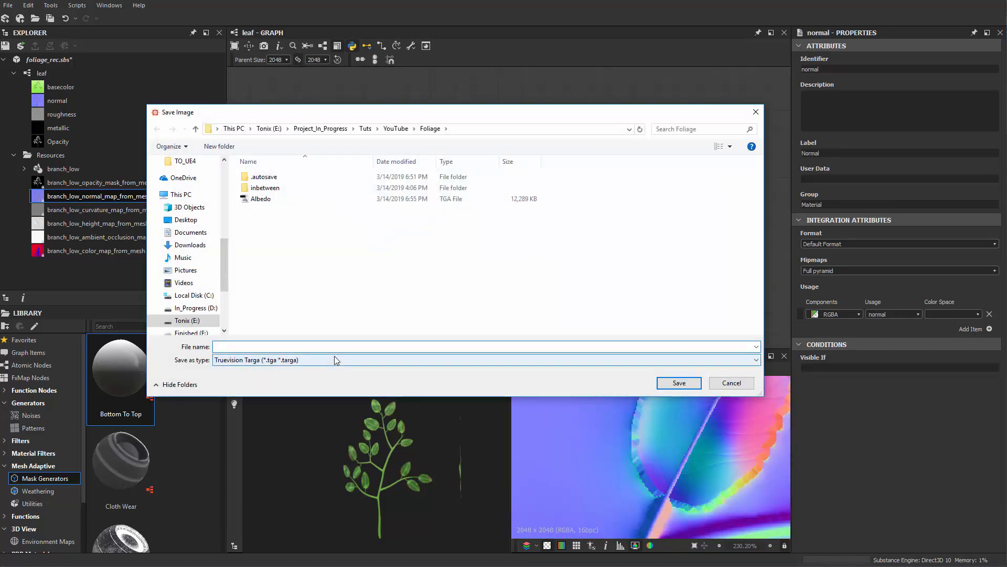
type("normal")
key("Return")
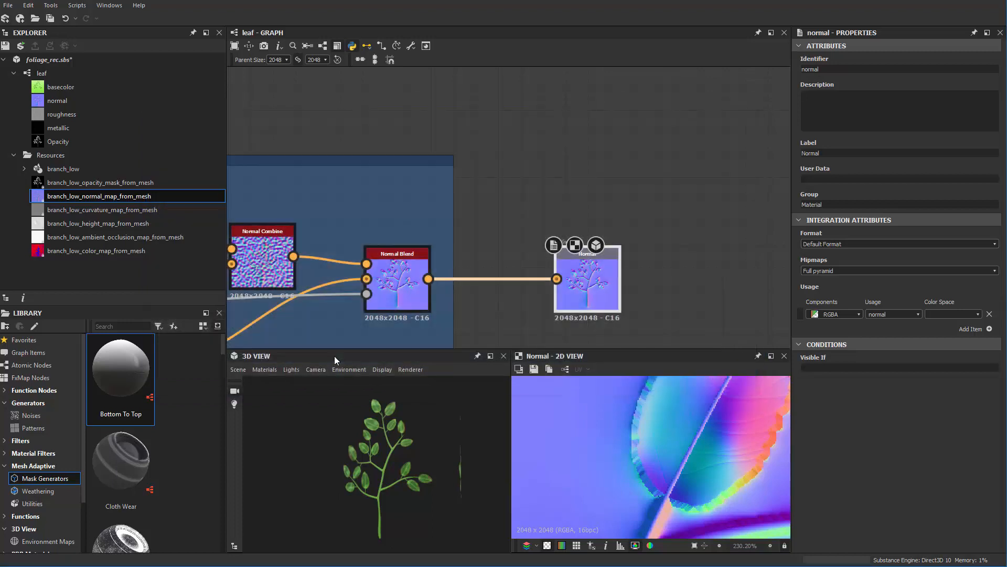
Reopen the Save Image dialog and rename the misspelled nomral file to normal.
left_click(534, 368)
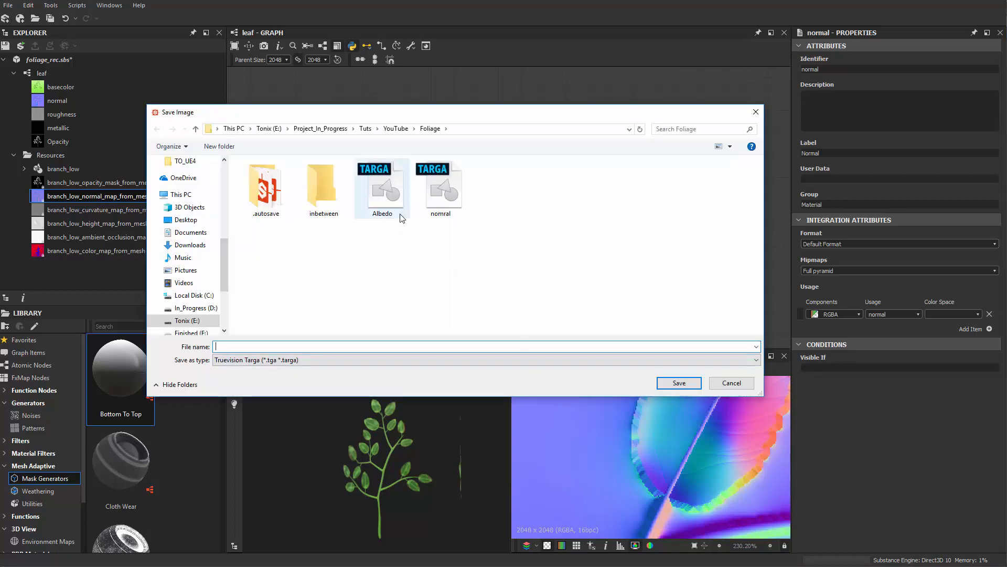
left_click(436, 216)
left_click(436, 216)
left_click_drag(435, 215, 495, 216)
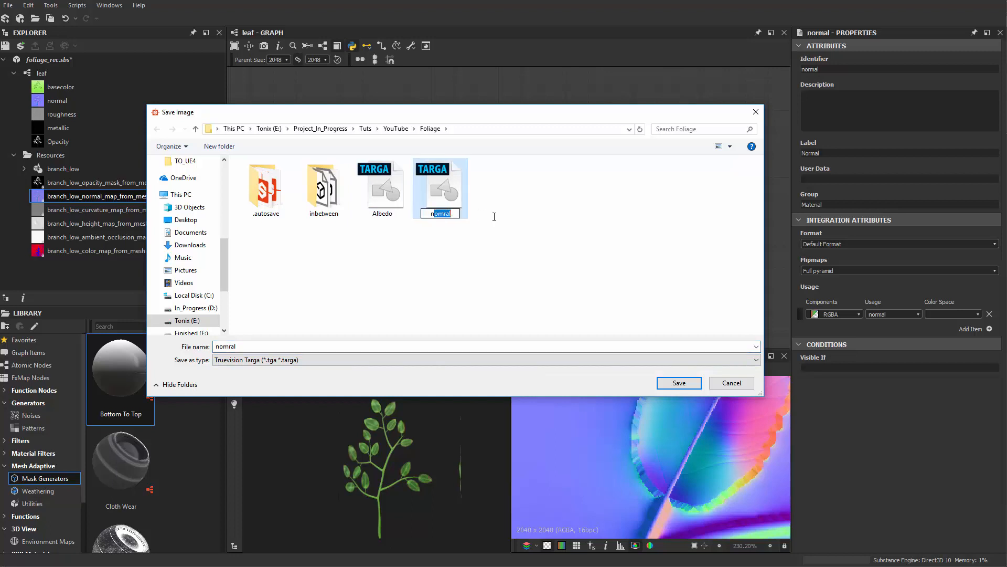
type("or")
left_click(494, 217)
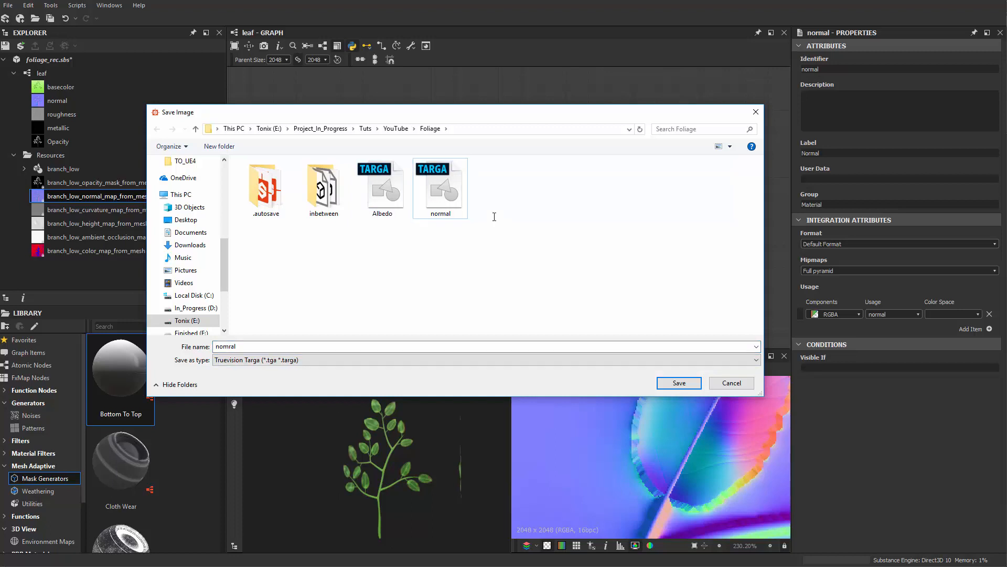
Rename the Albedo file in the Foliage folder to Foliage_01_Albedo.
left_click(382, 213)
left_click(377, 213)
left_click(374, 213)
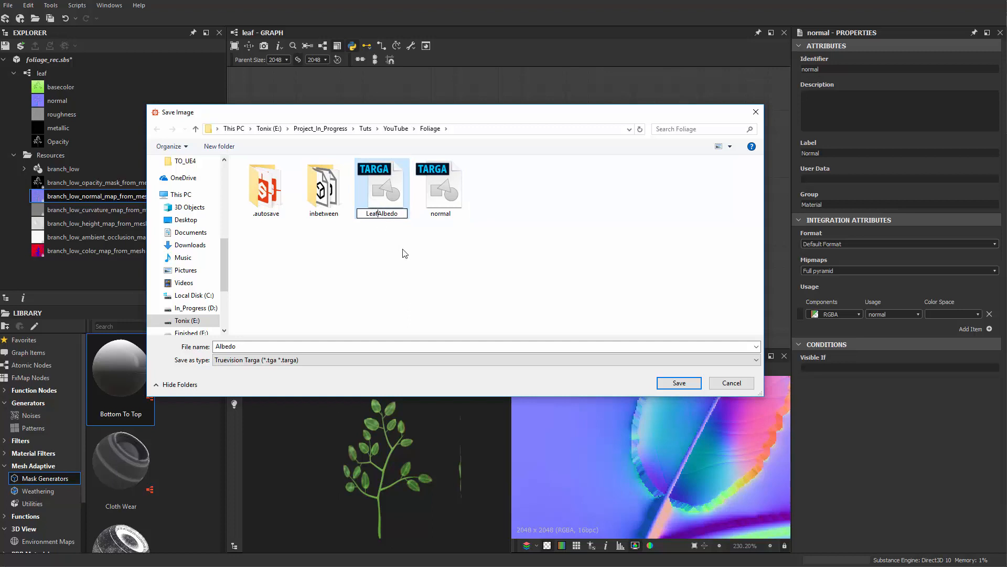
type("Lea")
key("BackSpace")
key("BackSpace")
key("BackSpace")
type("Foliage_01_")
key("ctrl+a")
key("ctrl+c")
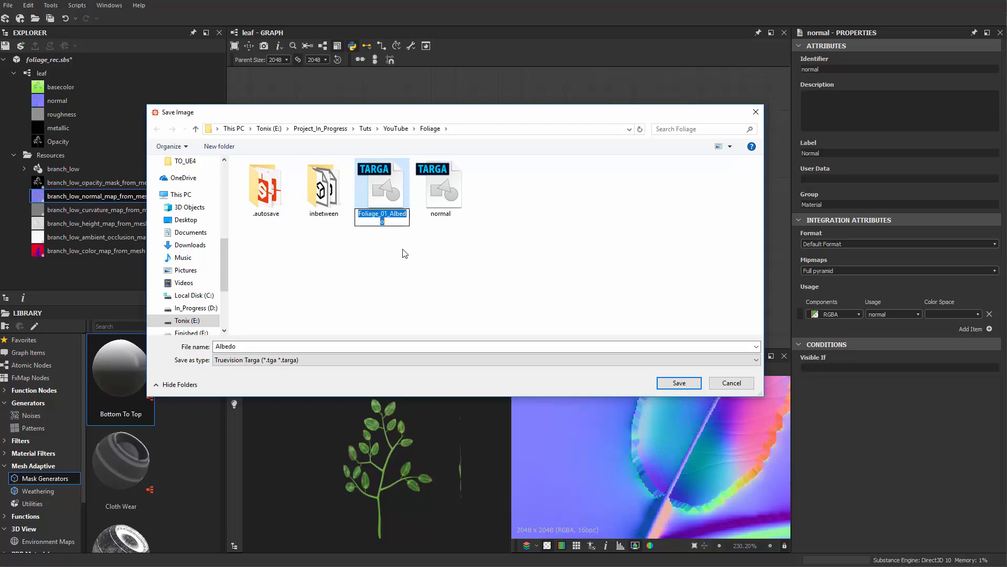
Rename the normal file in the Foliage folder to Foliage_01_Normal.
left_click(447, 216)
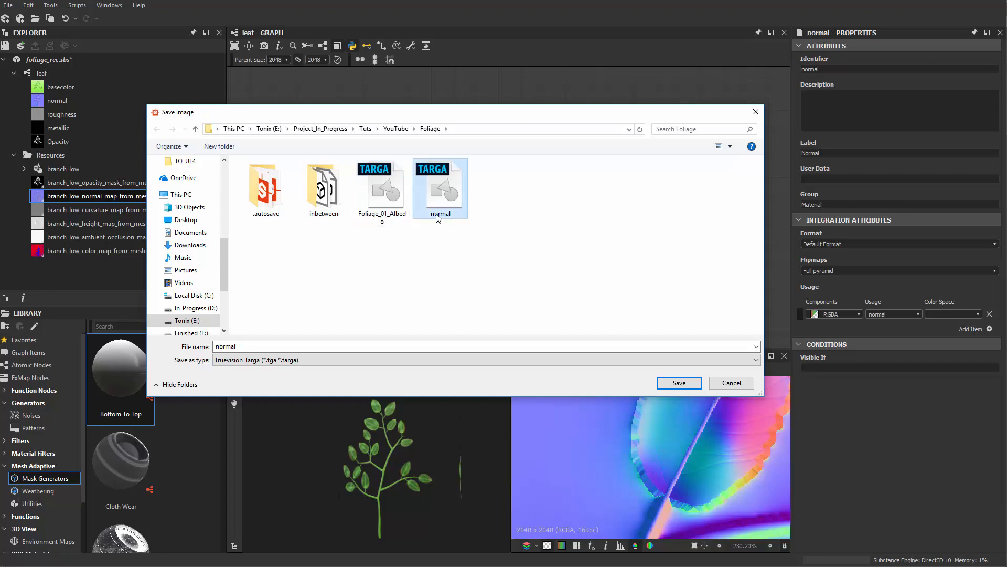
left_click(439, 215)
left_click(436, 218)
key("ctrl+v")
left_click_drag(449, 213, 466, 214)
key("BackSpace")
key("Delete")
type("N")
left_click(559, 299)
Save the Normal output as Foliage_01_Normal, replacing the existing Targa file.
left_click(677, 382)
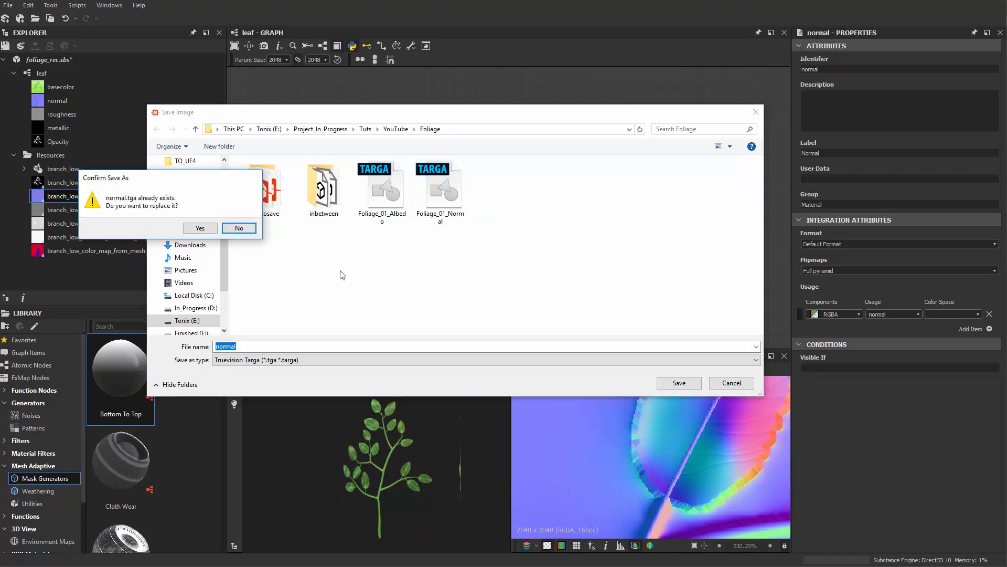
left_click(243, 231)
double_click(441, 189)
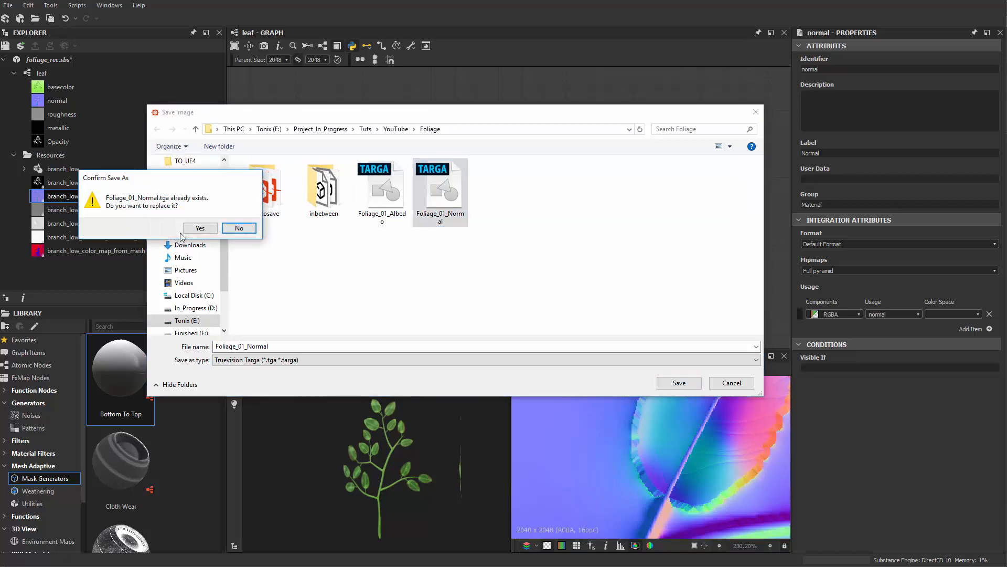
left_click(200, 227)
Display the Roughness output in the 2D view.
scroll(571, 286, "down", 10)
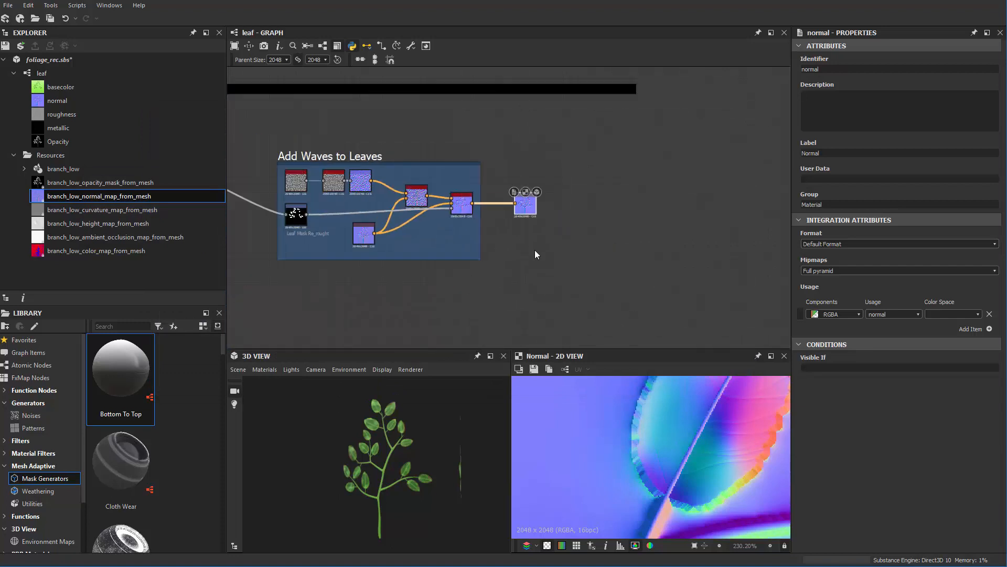
scroll(508, 274, "up", 8)
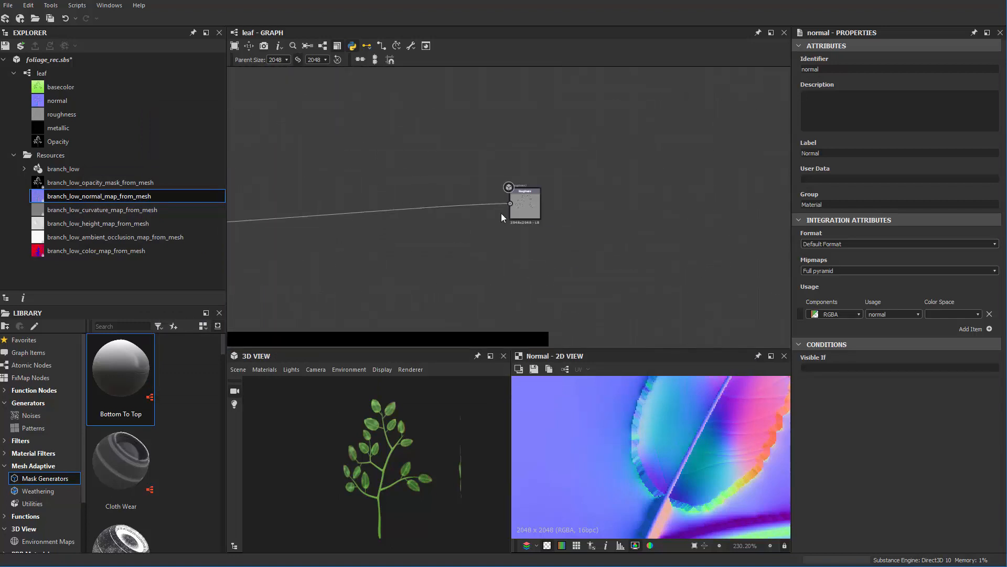
double_click(495, 240)
left_click(653, 309)
scroll(585, 256, "down", 7)
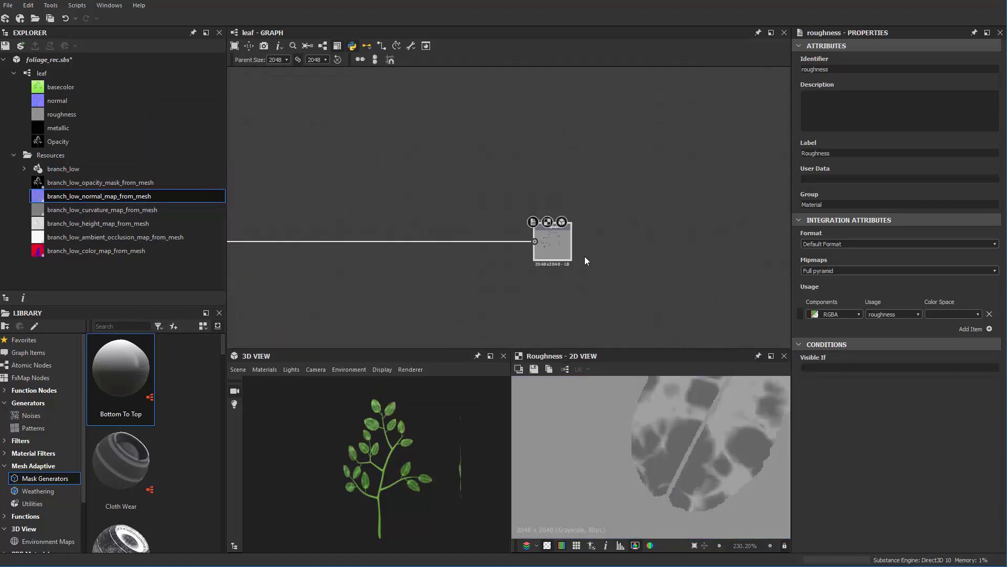
Display the Opacity output of the leaf graph in the 2D view.
middle_click_drag(585, 256, 563, 132)
scroll(547, 257, "up", 4)
scroll(583, 194, "up", 3)
double_click(552, 257)
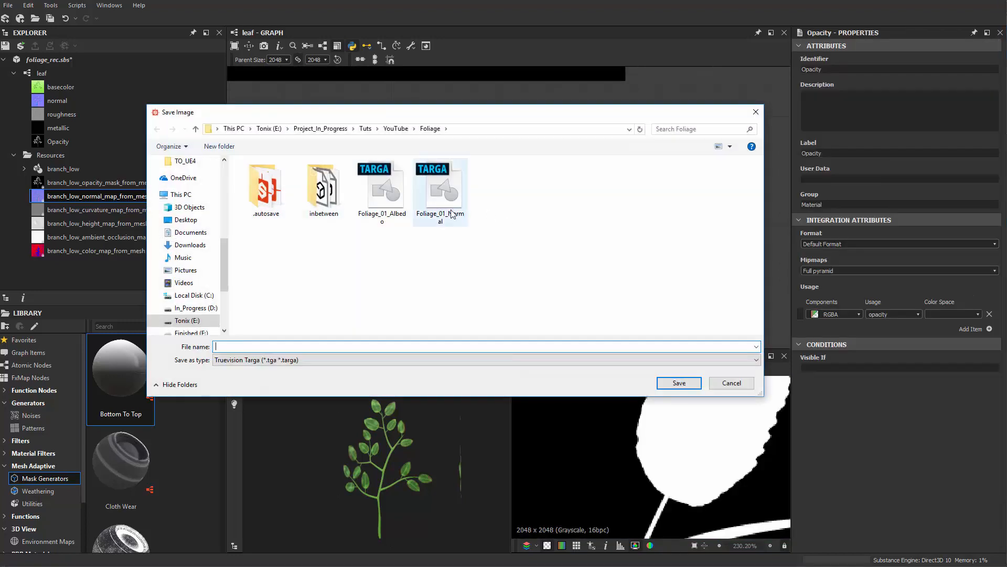
Save the Opacity output as a Targa file named Foliage_01_Opacity in the Foliage folder.
left_click(445, 195)
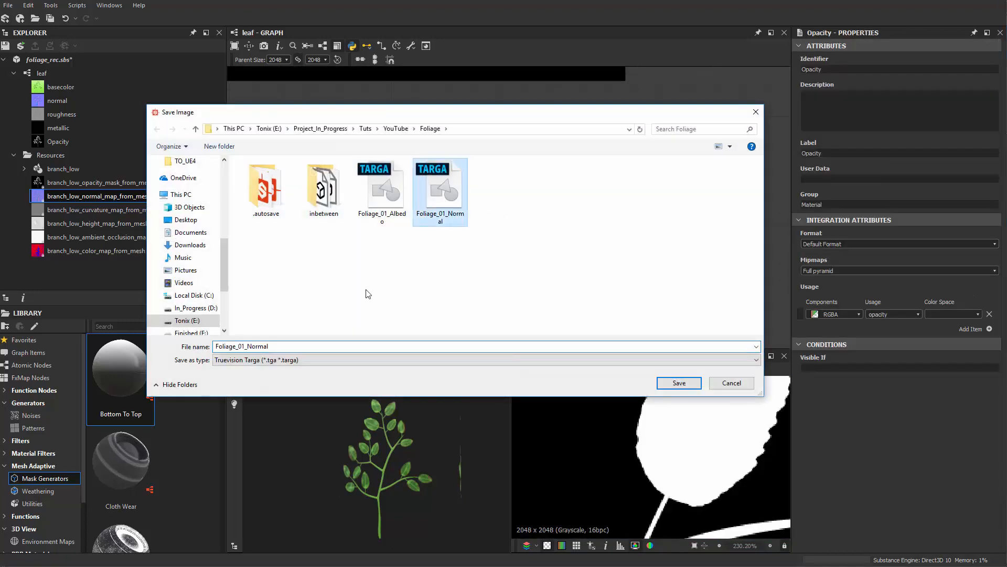
double_click(250, 346)
left_click_drag(248, 346, 307, 345)
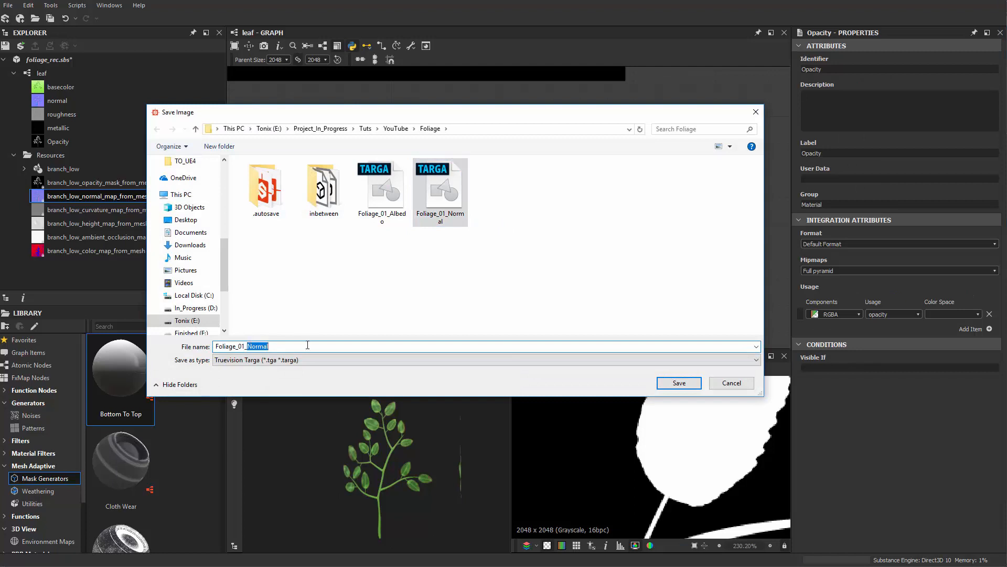
type("O")
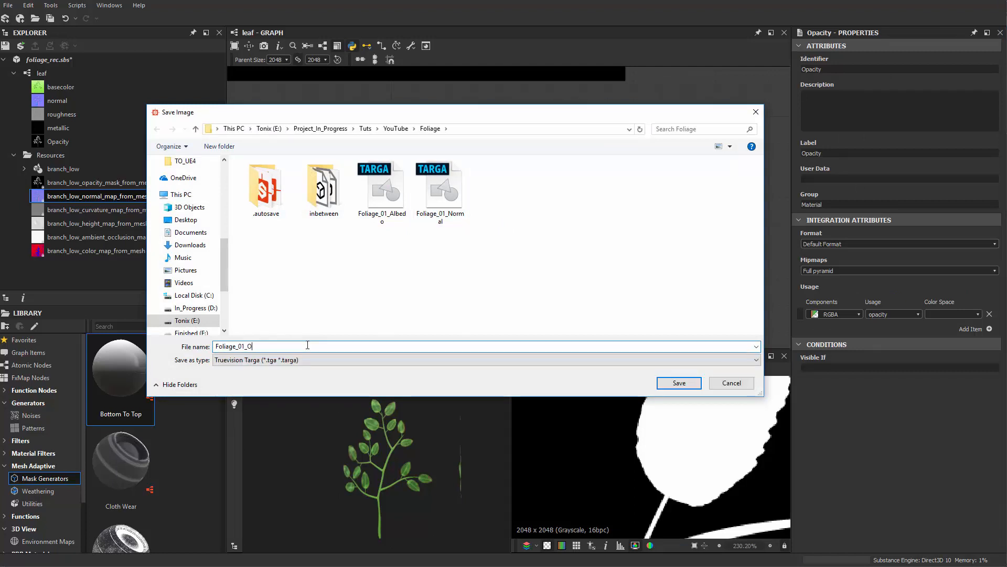
type("pacity")
key("Return")
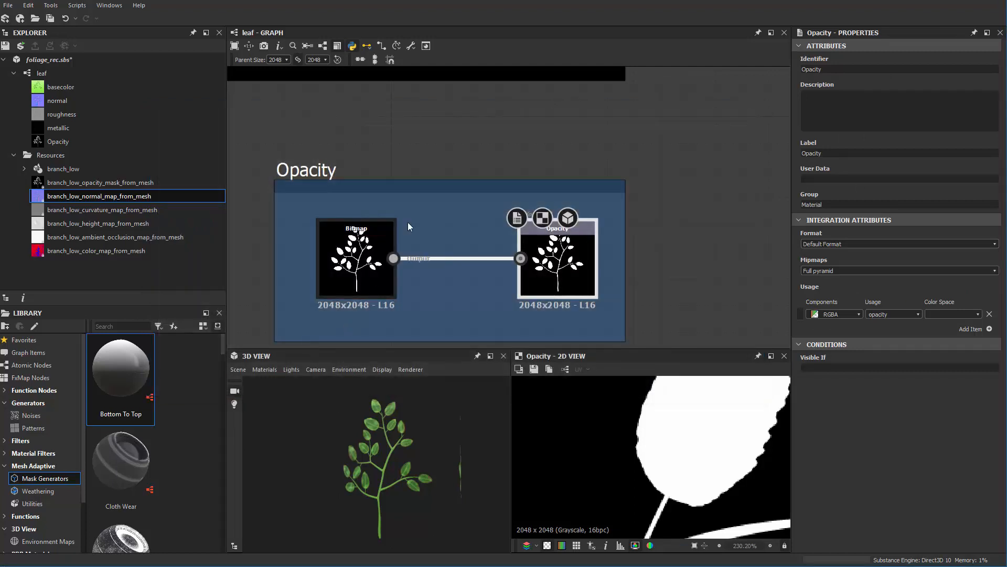
scroll(422, 223, "down", 4)
middle_click_drag(446, 195, 441, 168)
middle_click_drag(406, 305, 405, 278)
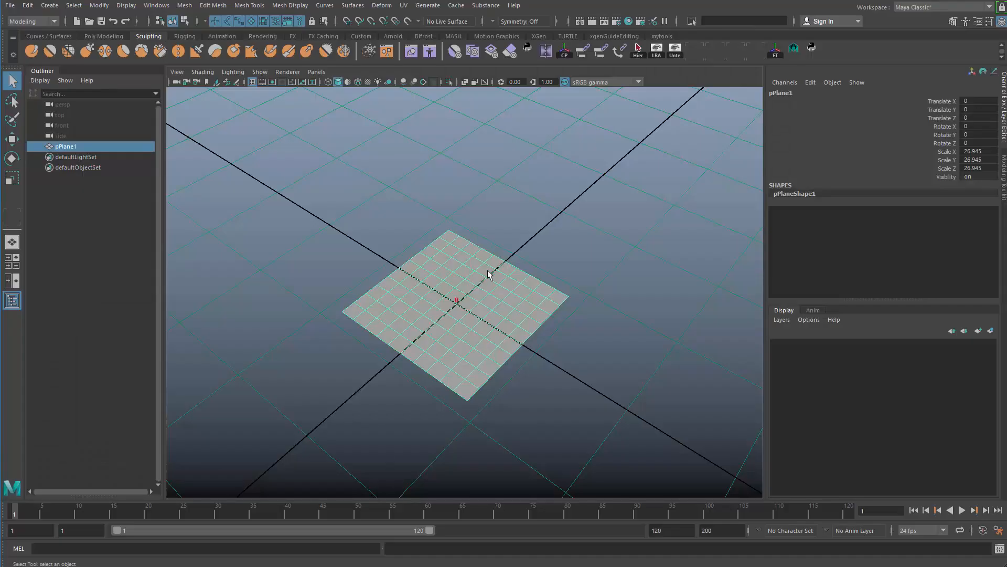
Switch to Maya and replace the existing plane with a new polygon plane at the origin.
left_click_drag(490, 272, 454, 270, "alt")
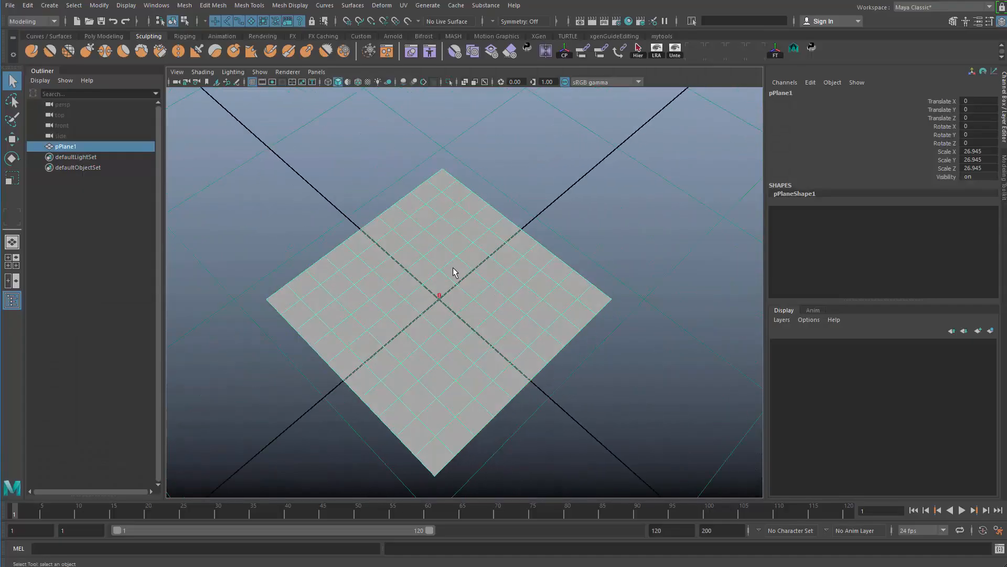
left_click(594, 182)
left_click(432, 339)
left_click_drag(432, 339, 417, 367, "alt")
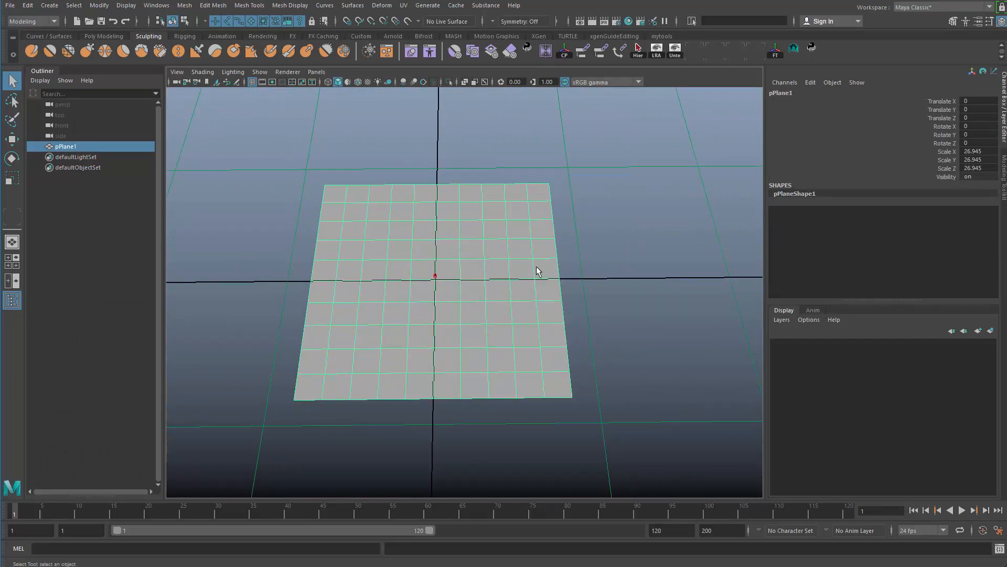
key("Delete")
right_click(492, 224, "shift")
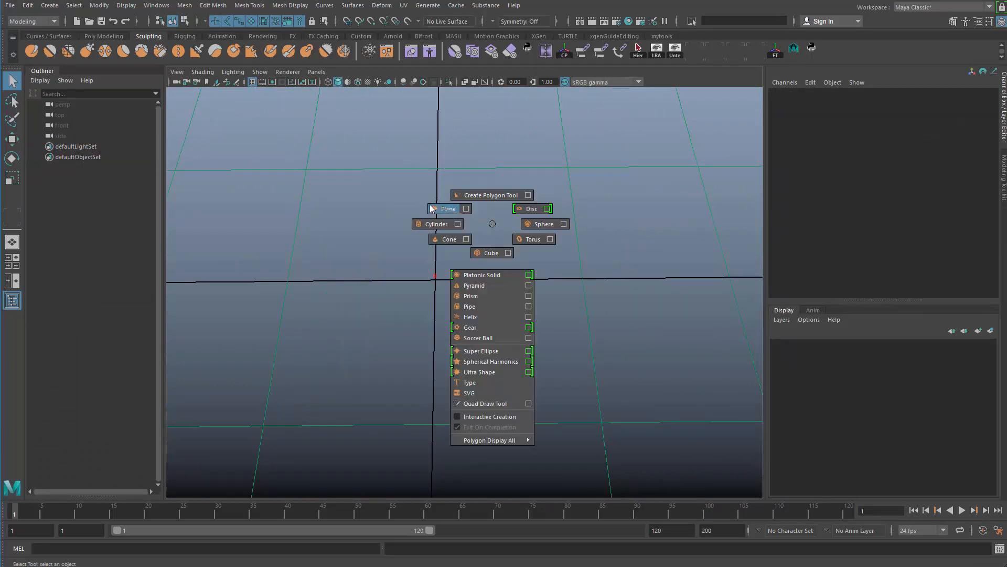
left_click(449, 208)
key("ctrl+z")
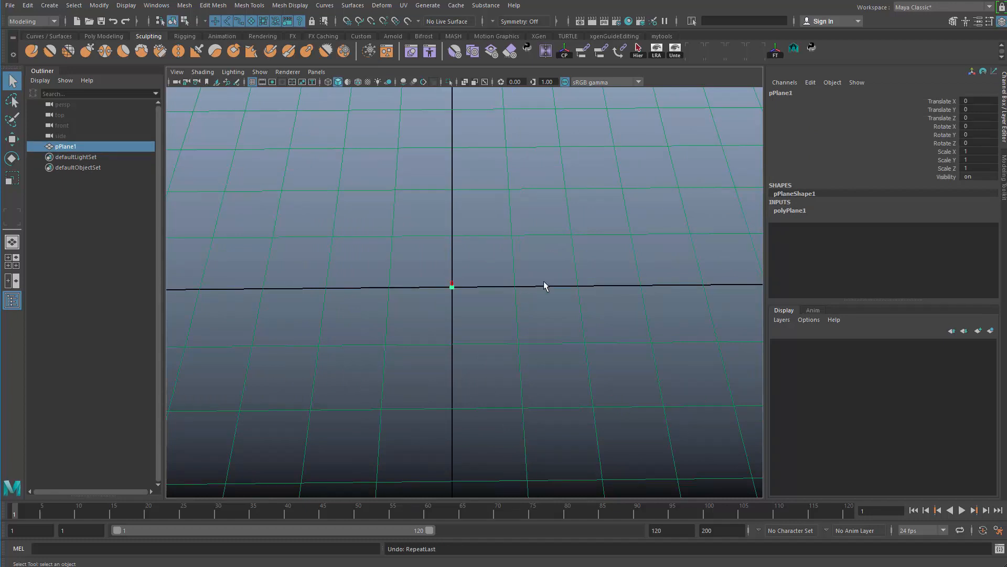
Scale the new plane up uniformly to about 98.9.
left_click_drag(546, 286, 779, 255, "alt")
key("r")
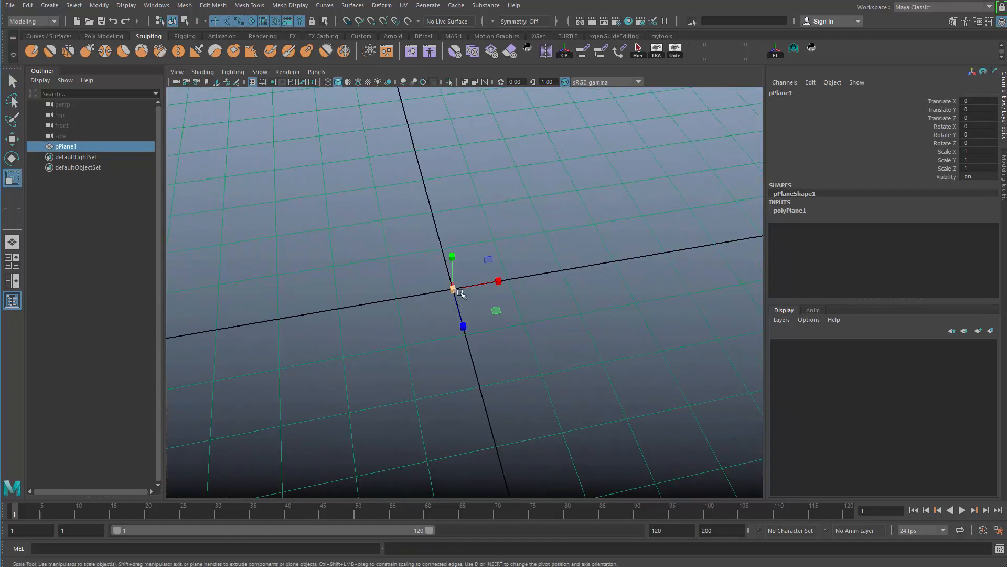
left_click_drag(453, 289, 708, 306)
Set the plane's width and height subdivisions to 3 each in its polyPlane1 inputs.
left_click(788, 212)
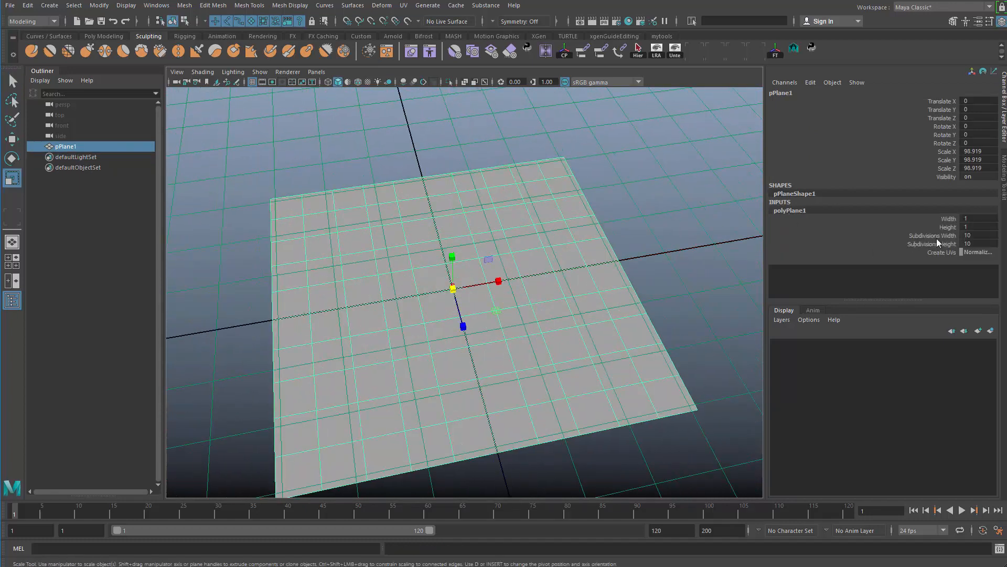
left_click_drag(968, 235, 970, 235)
key("ctrl+z")
left_click(977, 238)
type("3")
left_click(976, 243)
type("3")
key("Return")
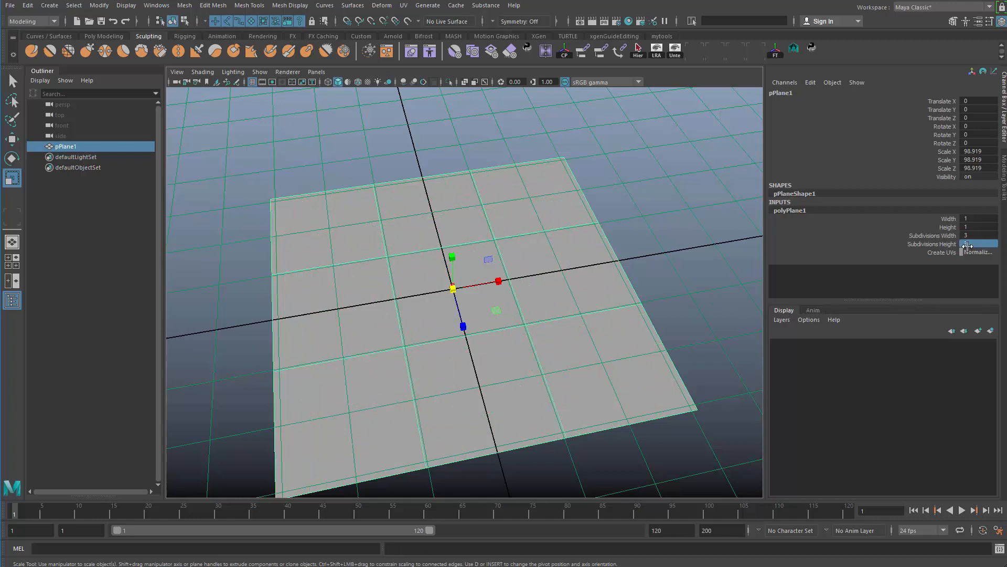
Set the plane's width and height subdivisions to 2 each.
left_click(980, 238)
type("2")
left_click(978, 244)
type("2")
key("Return")
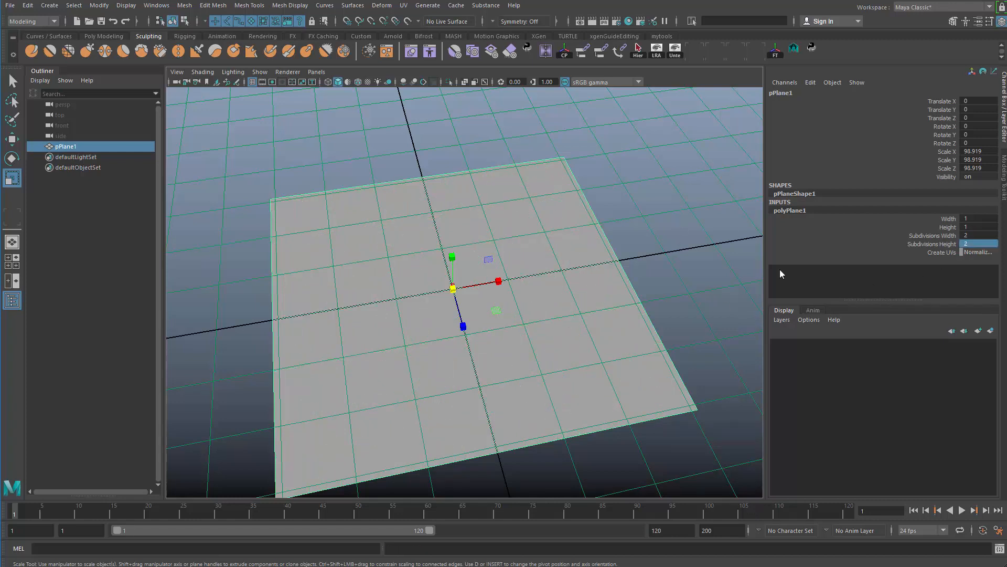
Compare the plane with the grid and check the linear working unit in the preferences without changing anything.
left_click(666, 189)
right_click_drag(619, 285, 568, 333, "alt")
left_click(479, 306)
right_click_drag(479, 310, 409, 372, "alt")
left_click_drag(461, 386, 523, 346, "alt")
left_click(570, 234)
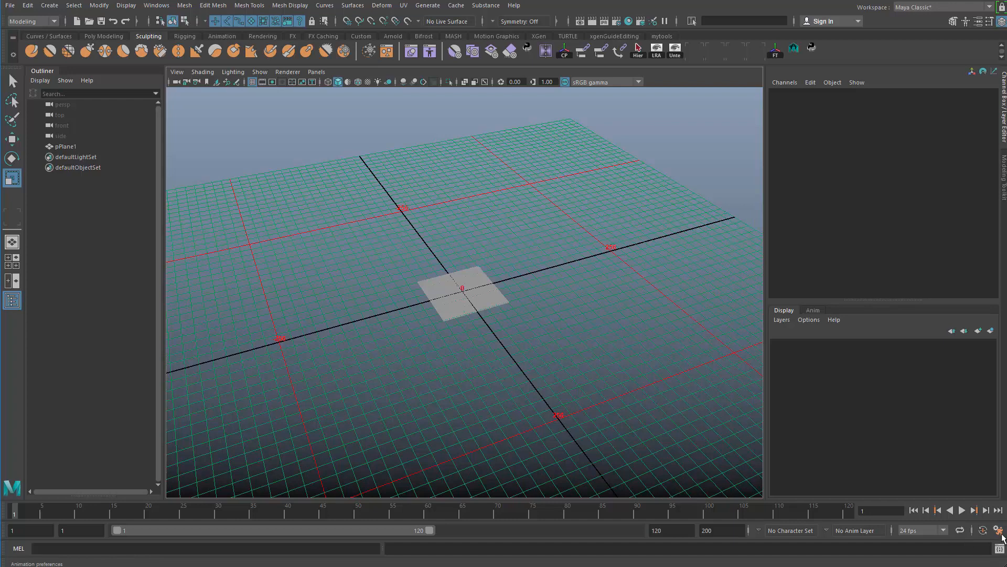
left_click(999, 530)
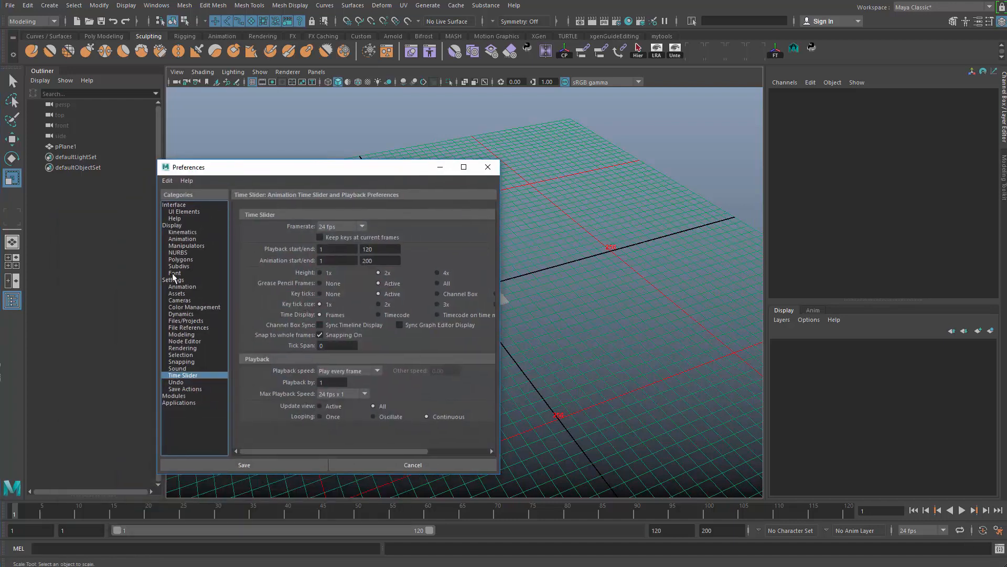
left_click(173, 226)
left_click(174, 279)
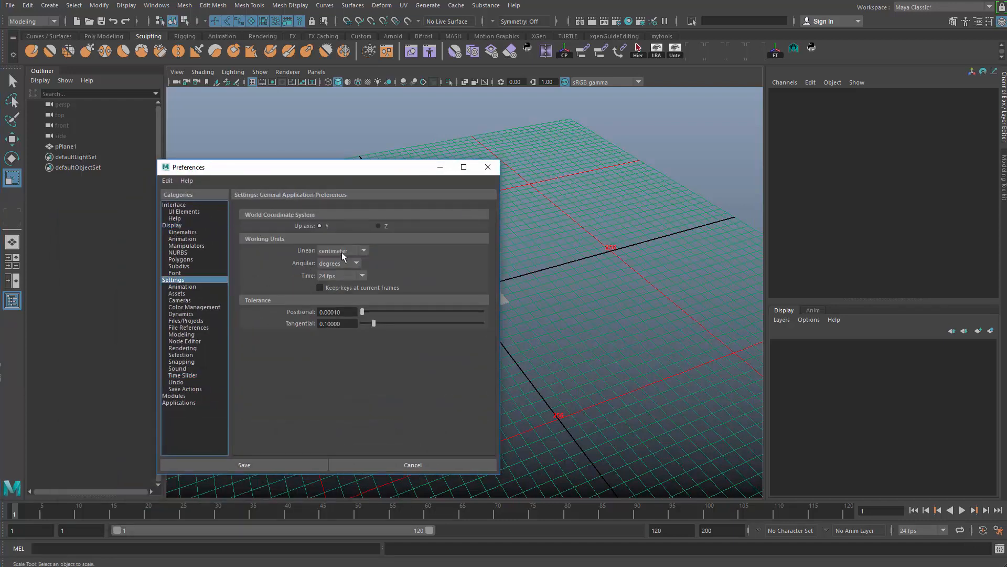
left_click(488, 167)
Reselect the plane and set its X, Y and Z scale to 30.
scroll(447, 210, "up", 3)
left_click_drag(448, 210, 545, 341)
scroll(514, 295, "up", 6)
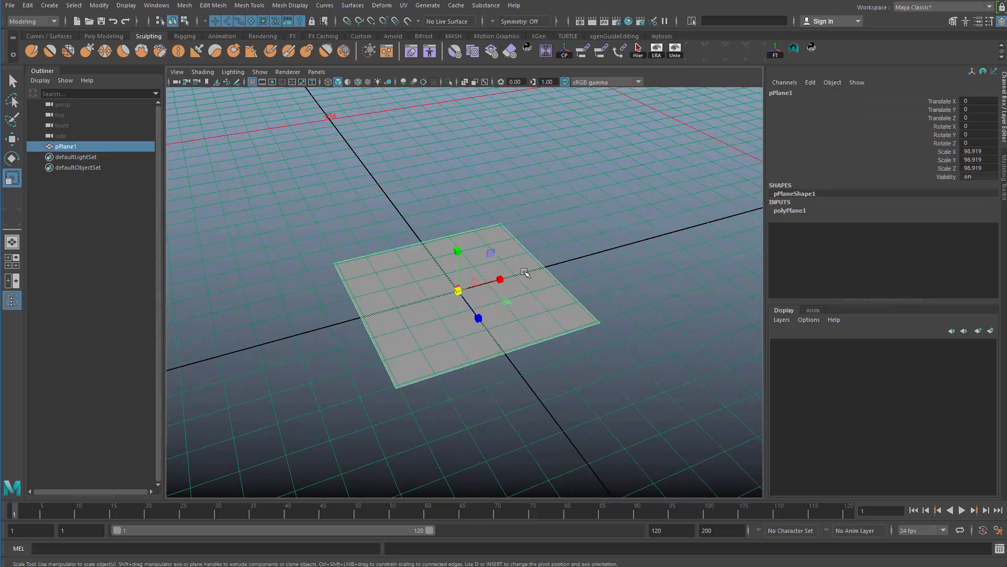
middle_click_drag(703, 217, 675, 188, "alt")
left_click_drag(968, 151, 985, 171)
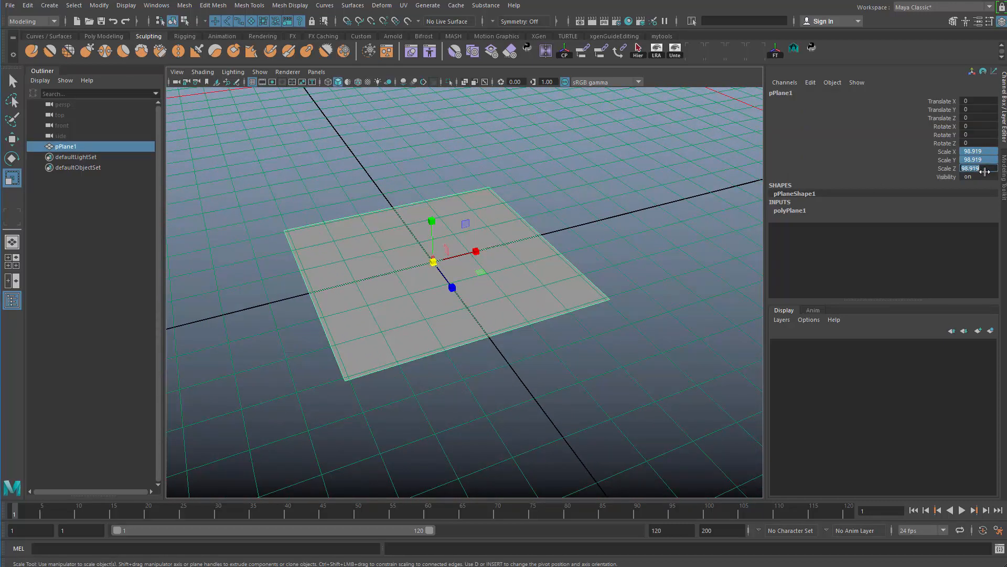
type("30")
key("Return")
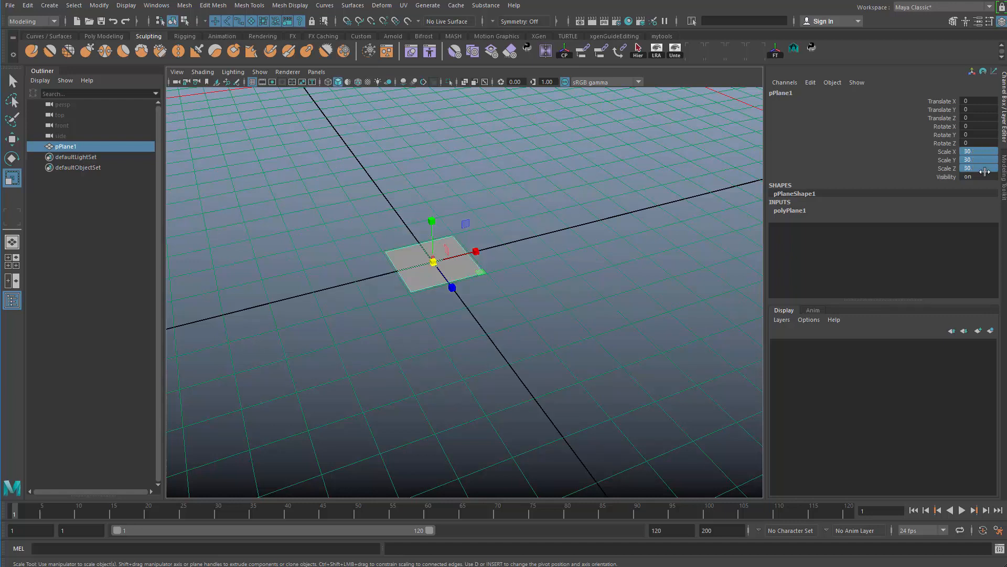
Frame the rescaled plane and examine its size against the grid from several angles.
mouse_move(429, 300)
left_mouse_down("alt")
mouse_move(423, 339)
mouse_move(446, 300)
left_mouse_up("alt")
key("f")
scroll(450, 332, "down", 2)
left_click(534, 383)
left_click(389, 382)
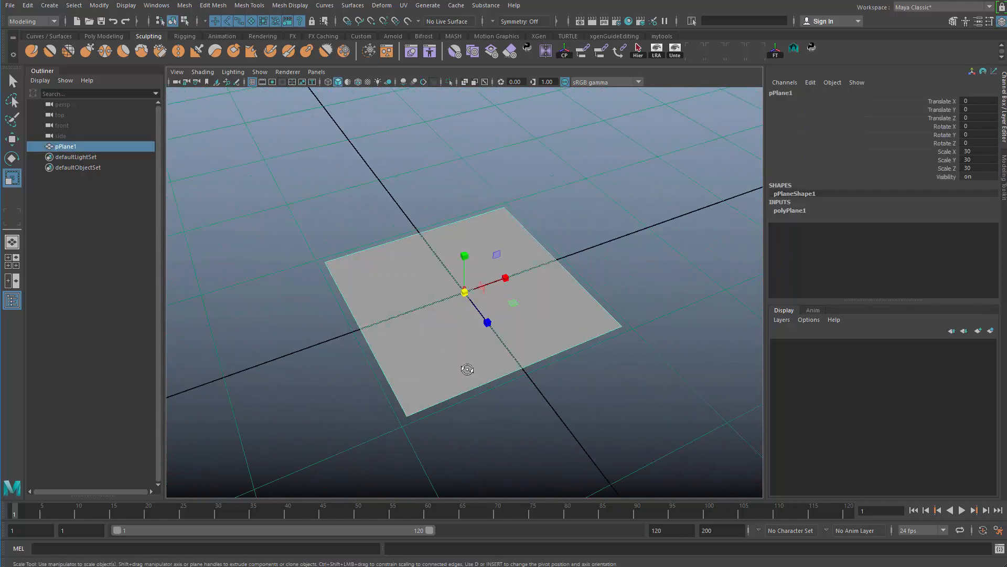
left_click_drag(468, 369, 448, 331, "alt")
scroll(447, 330, "down", 2)
left_click(693, 216)
left_click_drag(692, 215, 440, 388)
left_click_drag(489, 299, 511, 286, "alt")
scroll(523, 234, "up", 1)
key("q")
right_click_drag(522, 227, 543, 484)
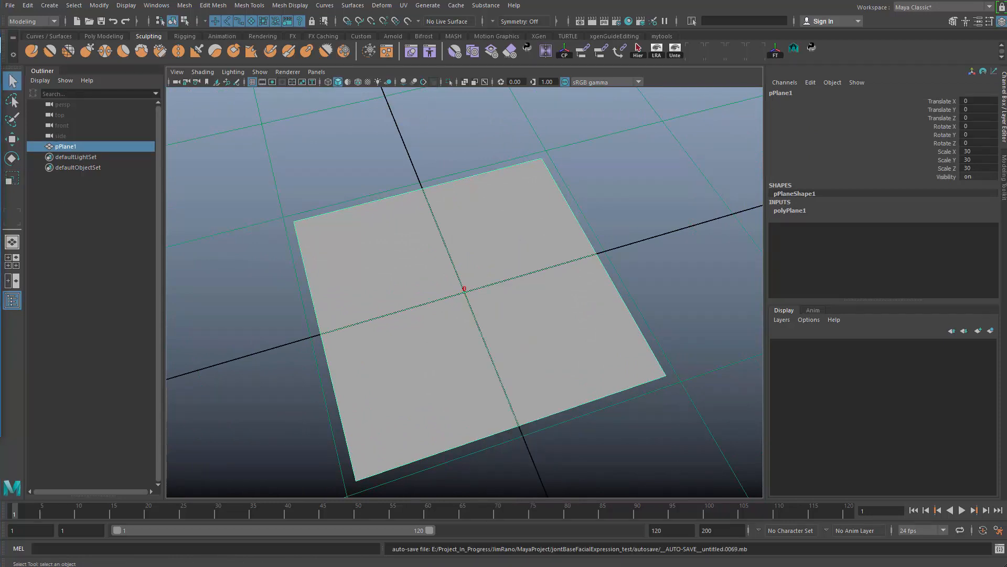
Assign a new Blinn material to the plane and connect a file texture to its color.
left_click(348, 140)
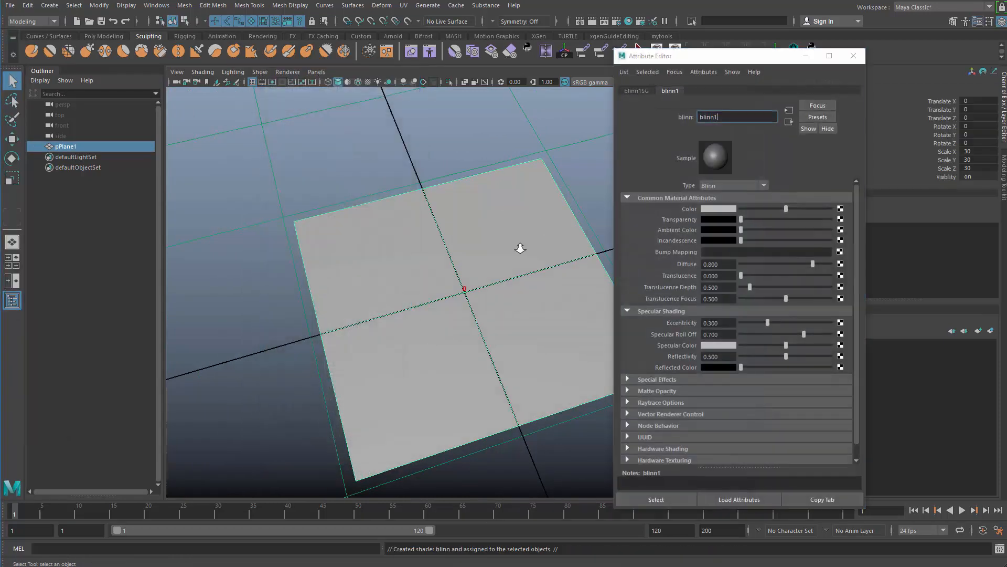
left_click_drag(518, 242, 593, 248, "alt")
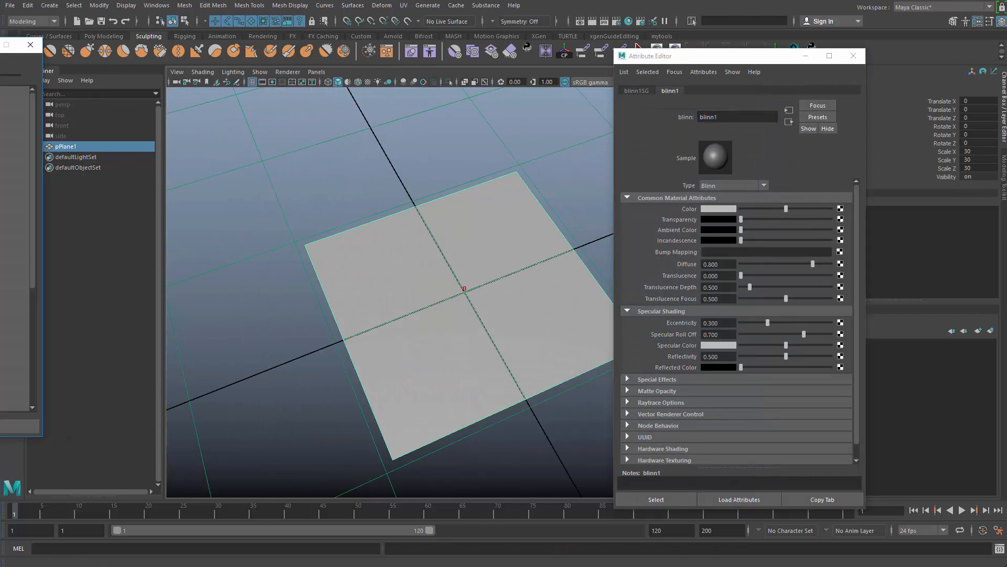
left_click(840, 209)
left_click(527, 183)
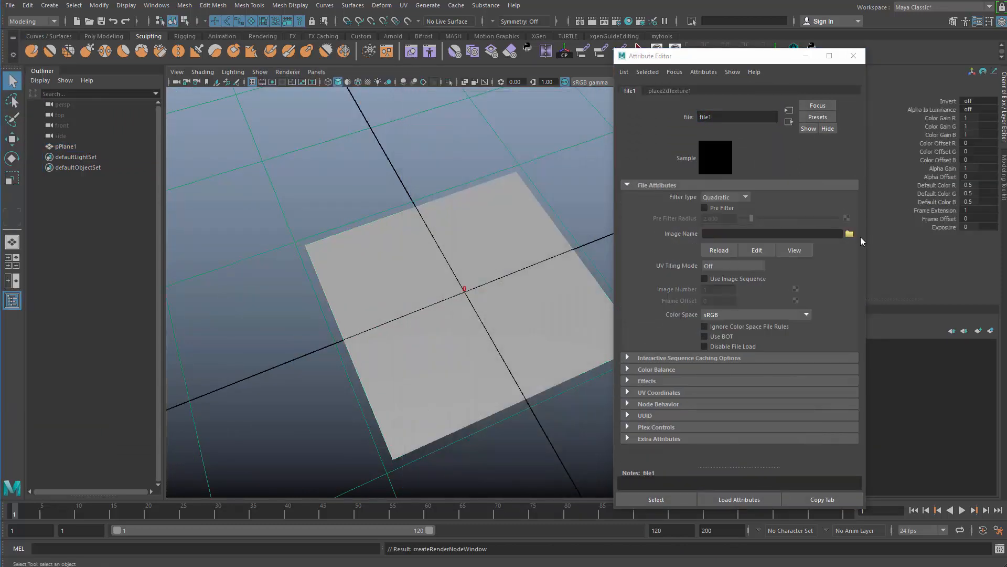
left_click(850, 234)
left_click(489, 98)
key("ctrl+a")
type("Foliage_01_Albedo")
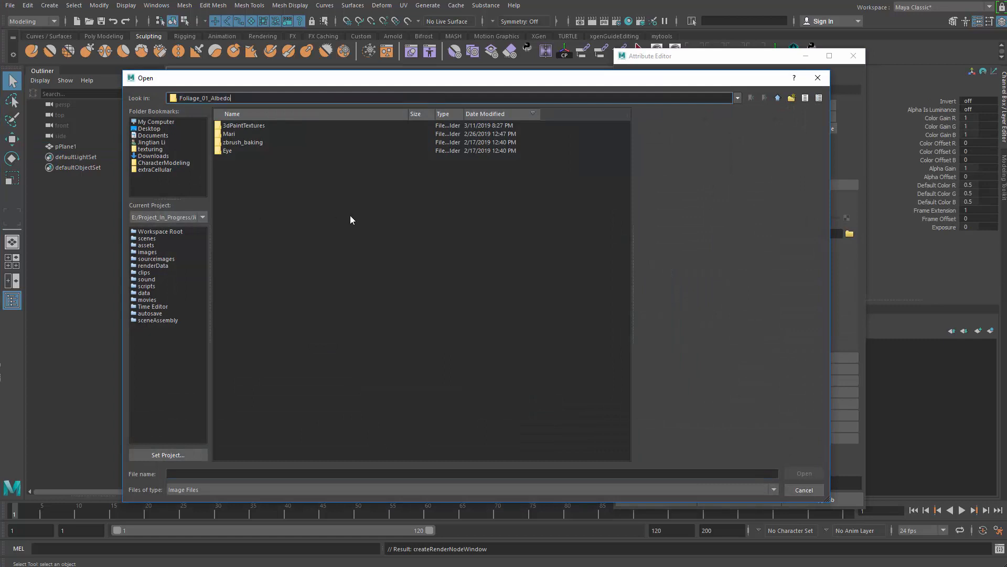
key("Return")
left_click(174, 237)
left_click(818, 77)
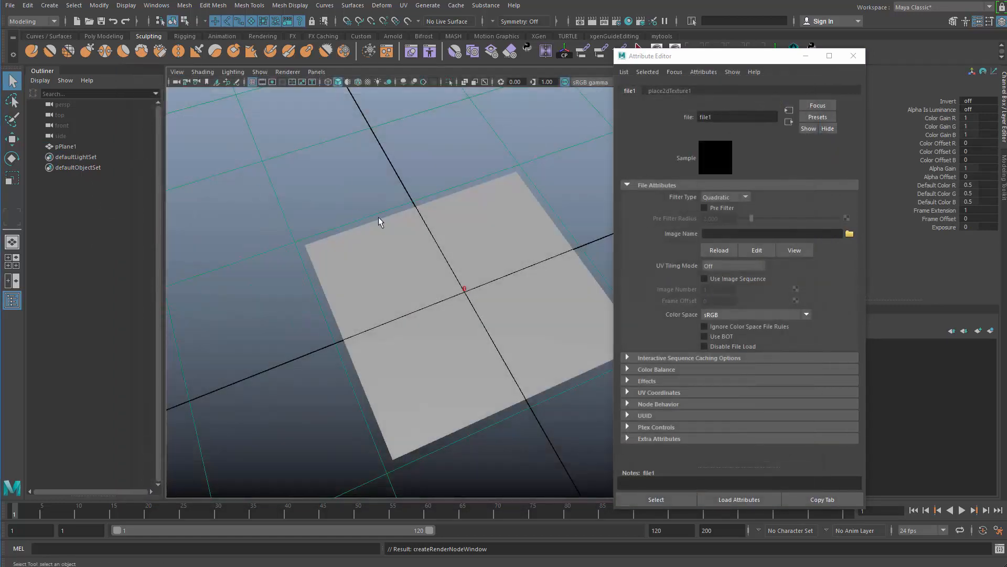
Select the plane, copy the Foliage folder path from the Export Selection dialog, and close the dialog without exporting.
left_click(78, 146)
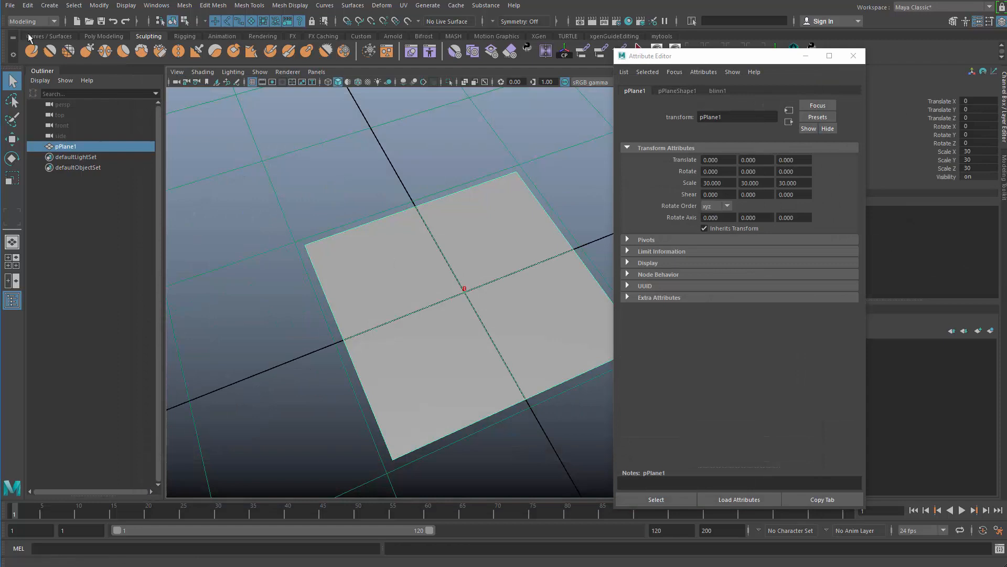
left_click(10, 6)
left_click(45, 152)
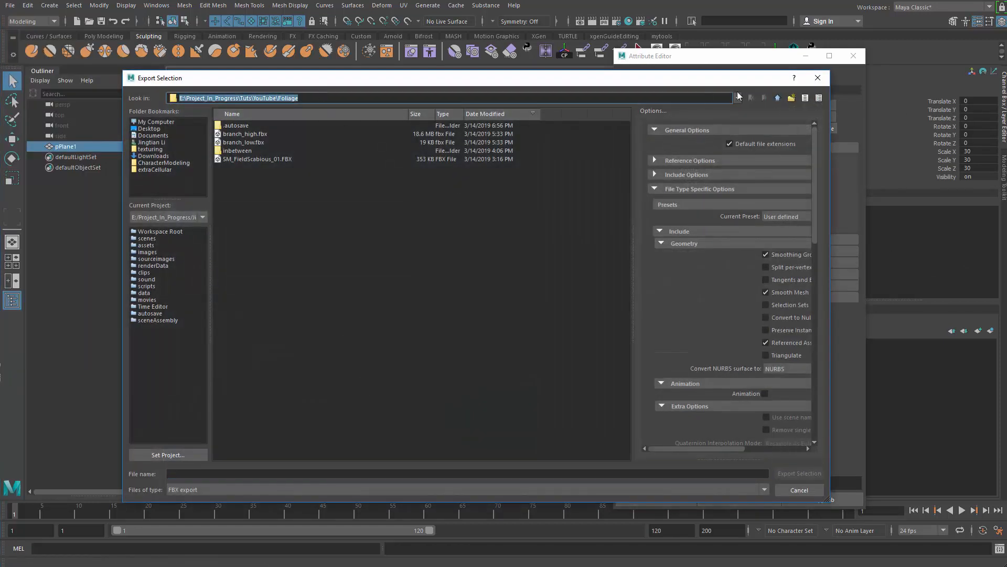
left_click(817, 78)
Load Foliage_01_Albedo.tga from the E:\Project_In_Progress\Tuts\YouTube\Foliage folder into the file texture on the Blinn material's color.
left_click(722, 91)
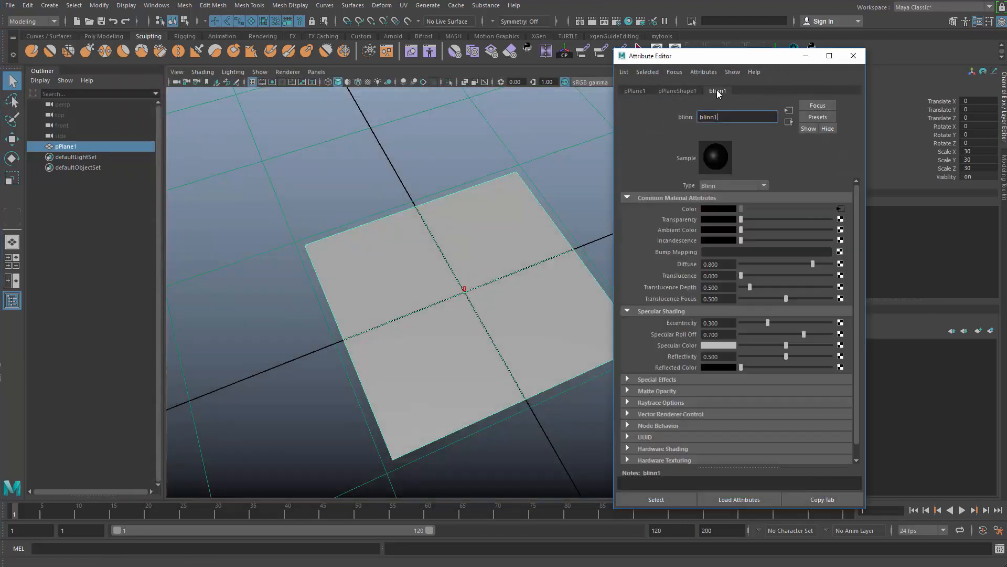
left_click(841, 208)
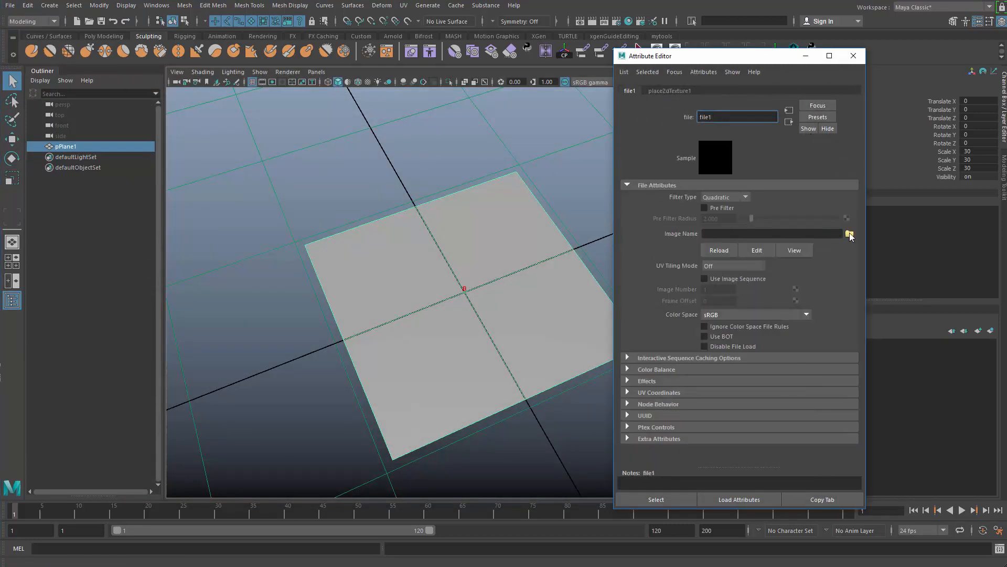
left_click(850, 231)
left_click(465, 96)
type("E:\\Project_In_Progress\\Tuts\\YouTube\\Foliage")
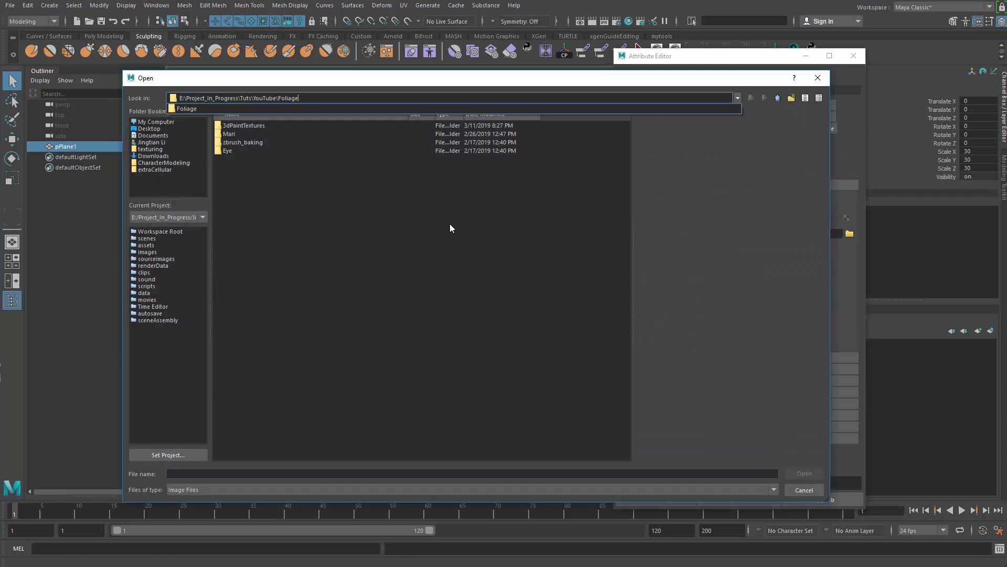
key("Return")
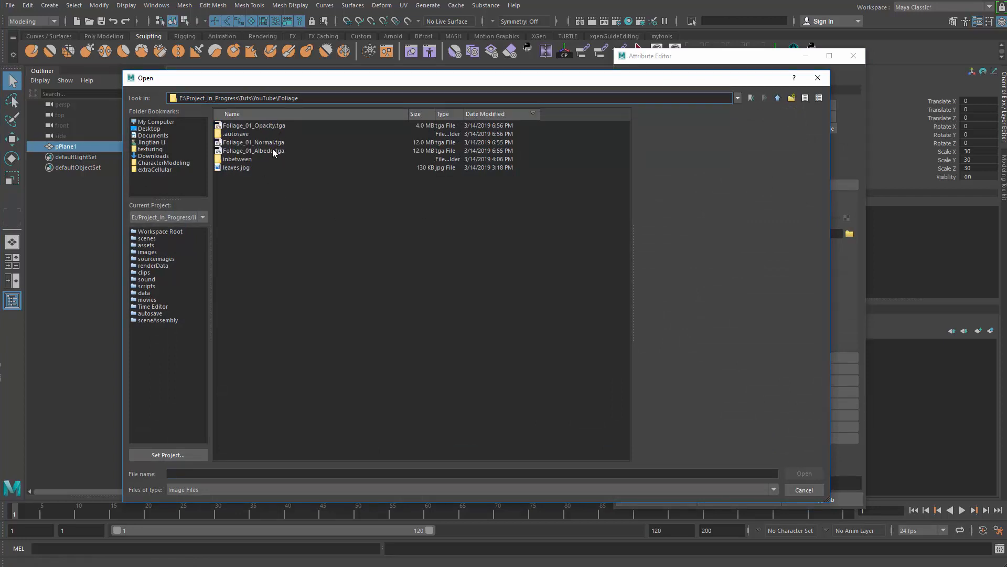
left_click(253, 150)
left_click(805, 473)
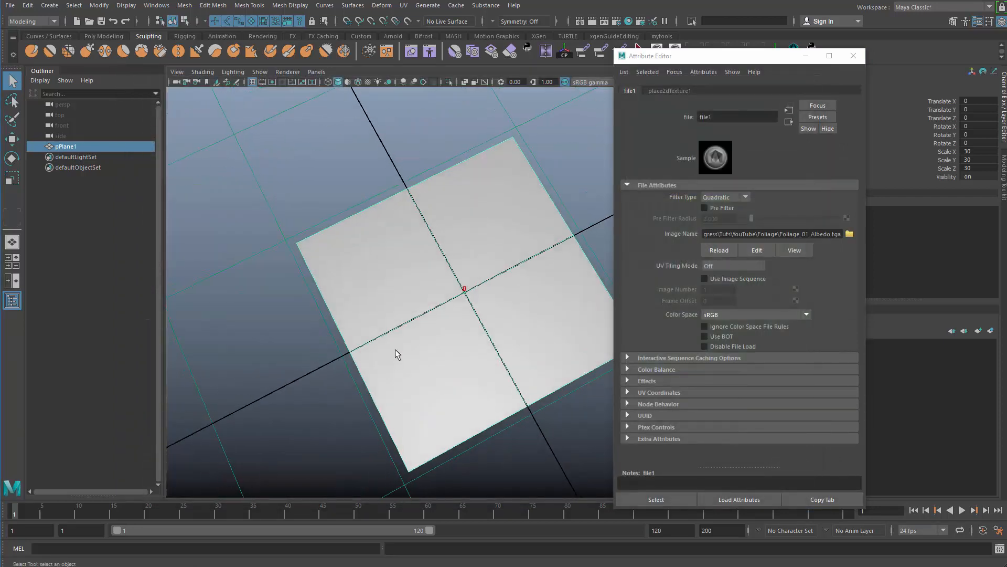
Turn on textured display in the viewport to show the albedo map on the plane.
key("6")
left_click_drag(355, 348, 414, 315, "alt")
scroll(458, 321, "down", 4)
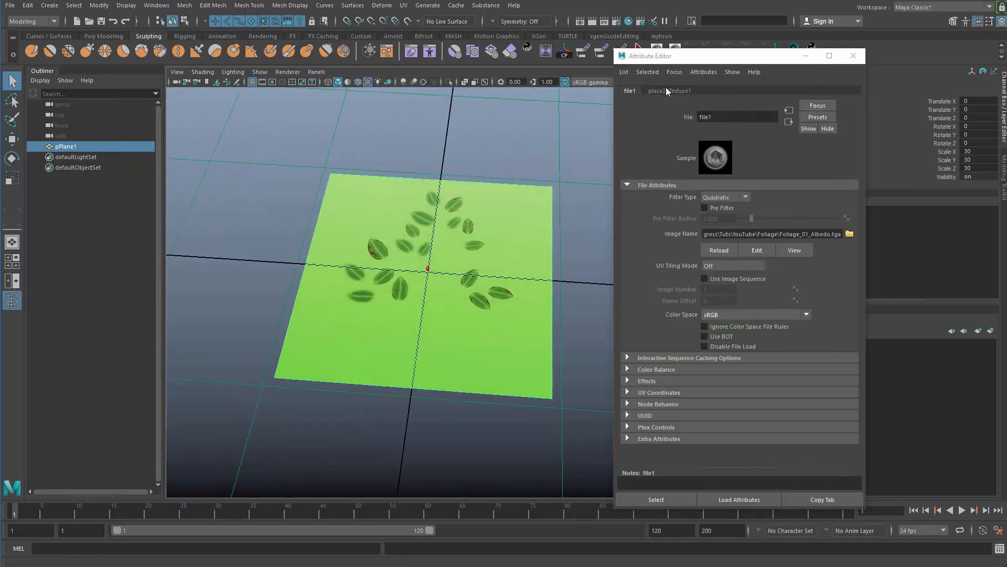
Connect a file texture to the Blinn material's transparency and load Foliage_01_Opacity.tga into it.
left_click(788, 110)
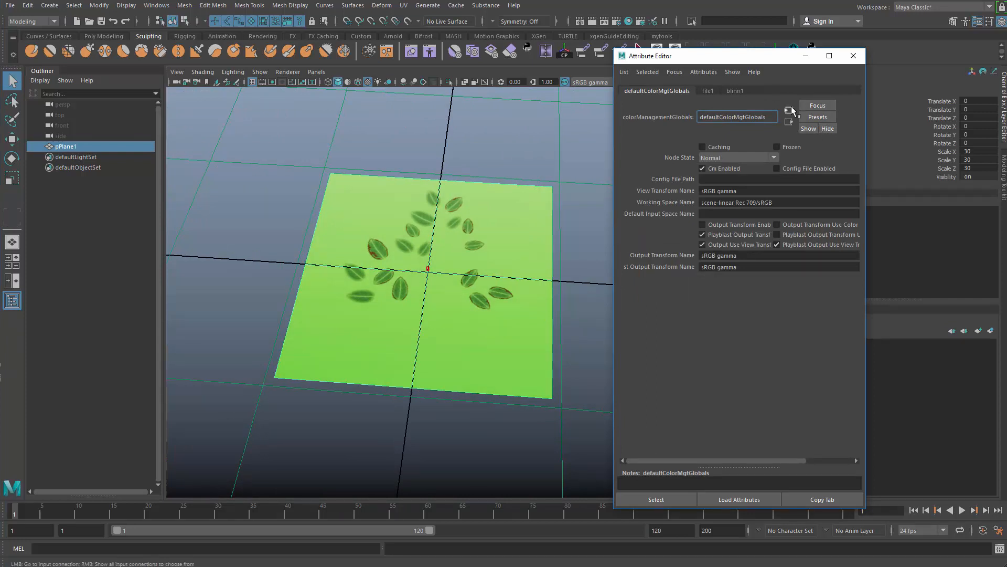
left_click(736, 91)
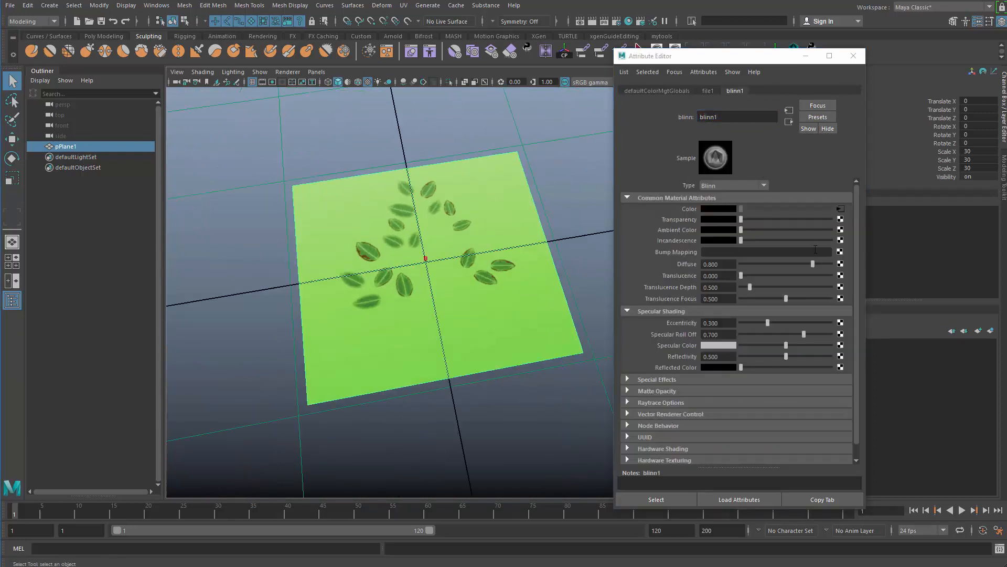
left_click(842, 220)
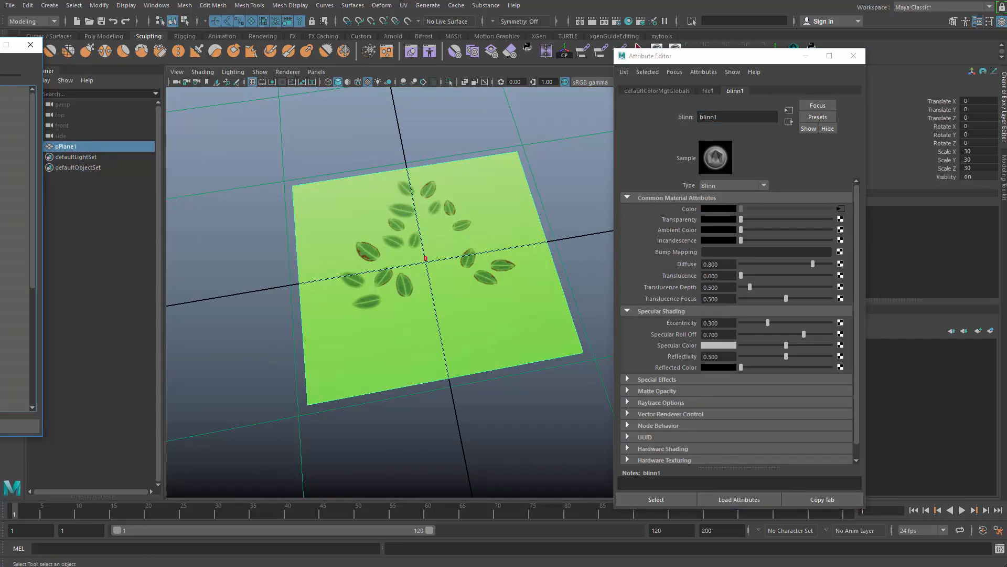
left_click(460, 197)
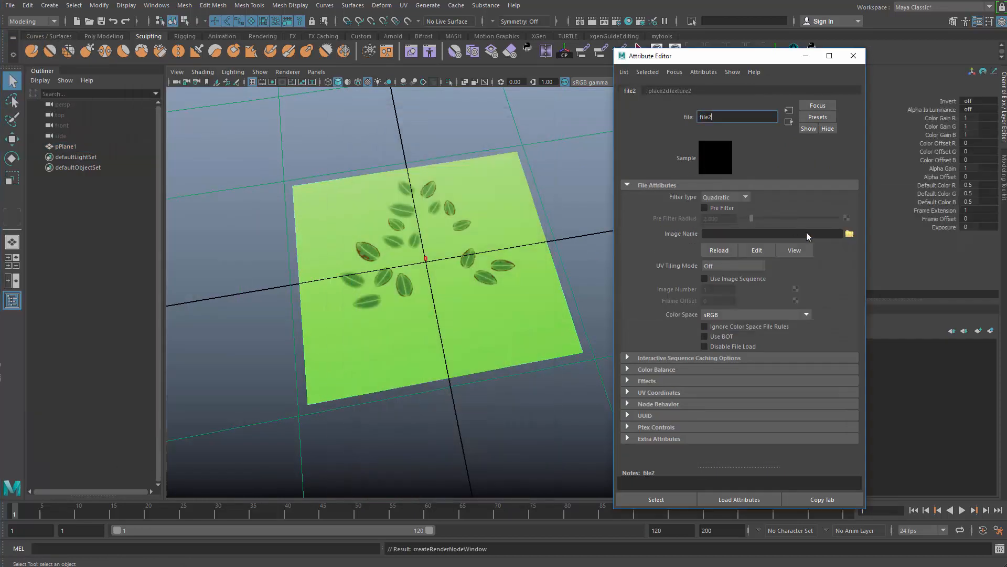
left_click(850, 234)
left_click(323, 99)
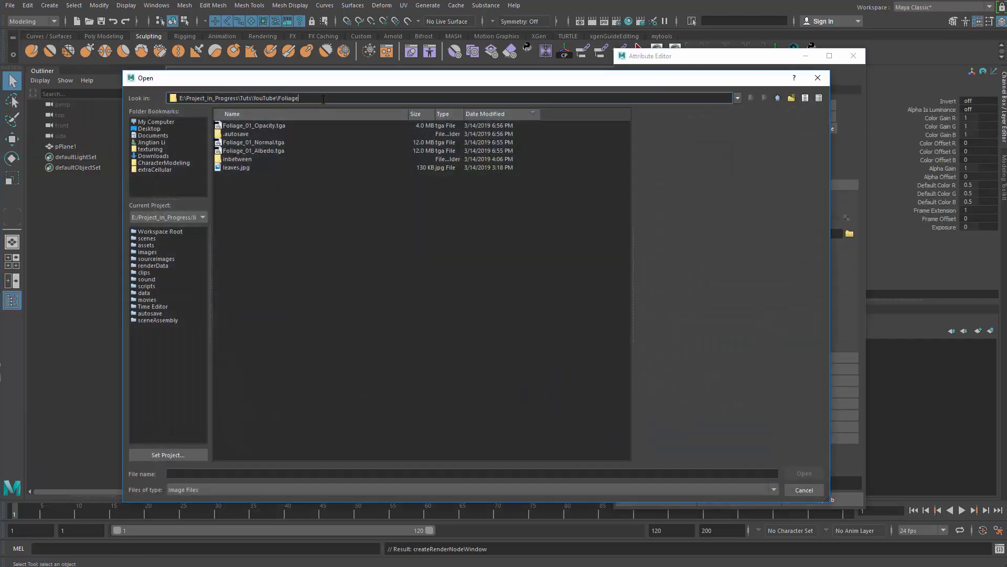
left_click(282, 127)
left_click(811, 473)
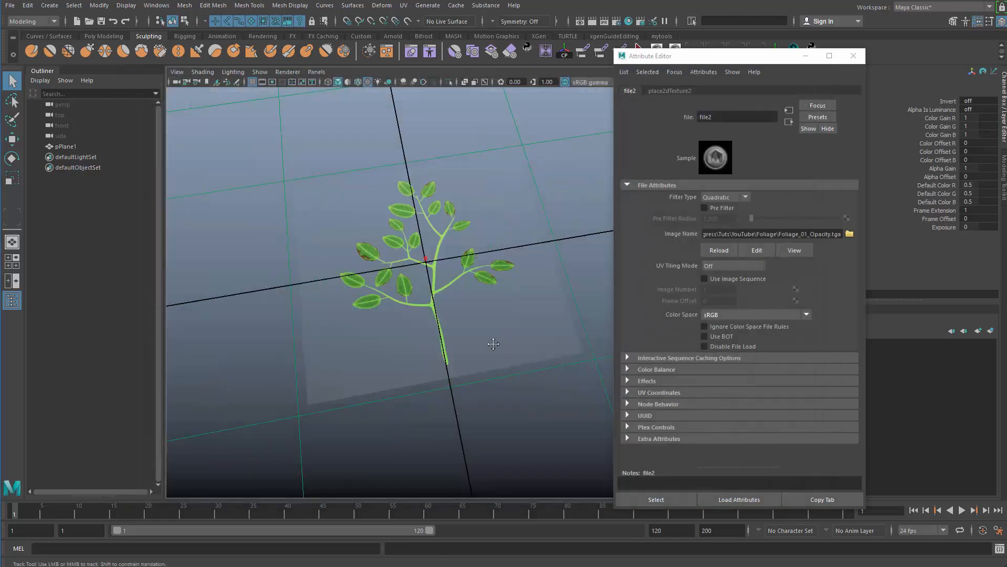
Select the plane's blinn1 material and graph its input and output connections in the Node Editor.
left_click_drag(493, 343, 500, 372, "alt")
mouse_move(494, 383)
left_mouse_down("alt")
mouse_move(475, 366)
mouse_move(461, 400)
mouse_move(425, 355)
mouse_move(523, 327)
mouse_move(521, 371)
mouse_move(510, 373)
left_mouse_up("alt")
left_click_drag(539, 316, 581, 393)
left_click(555, 392)
left_click_drag(581, 393, 568, 378, "alt")
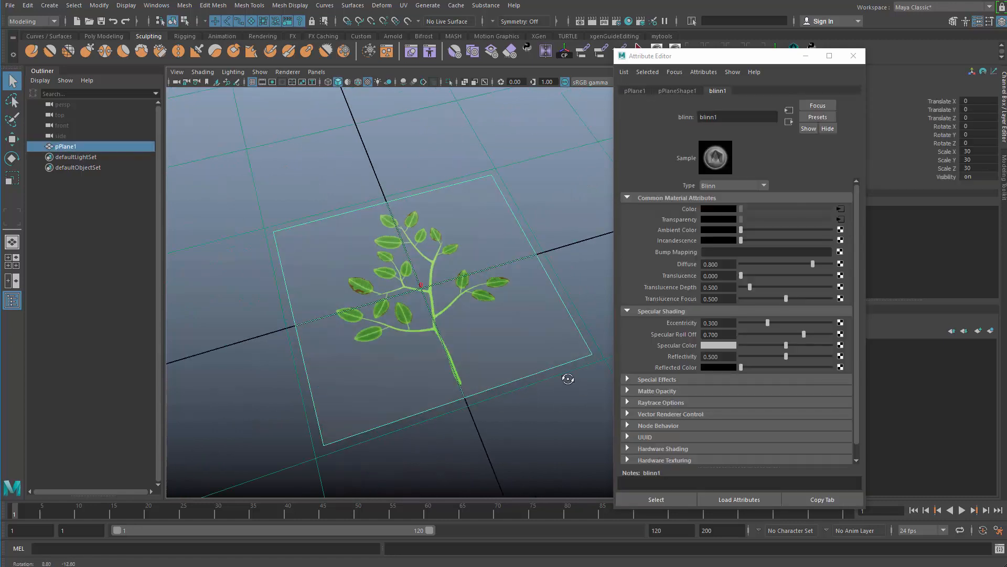
left_click_drag(501, 331, 524, 317, "alt")
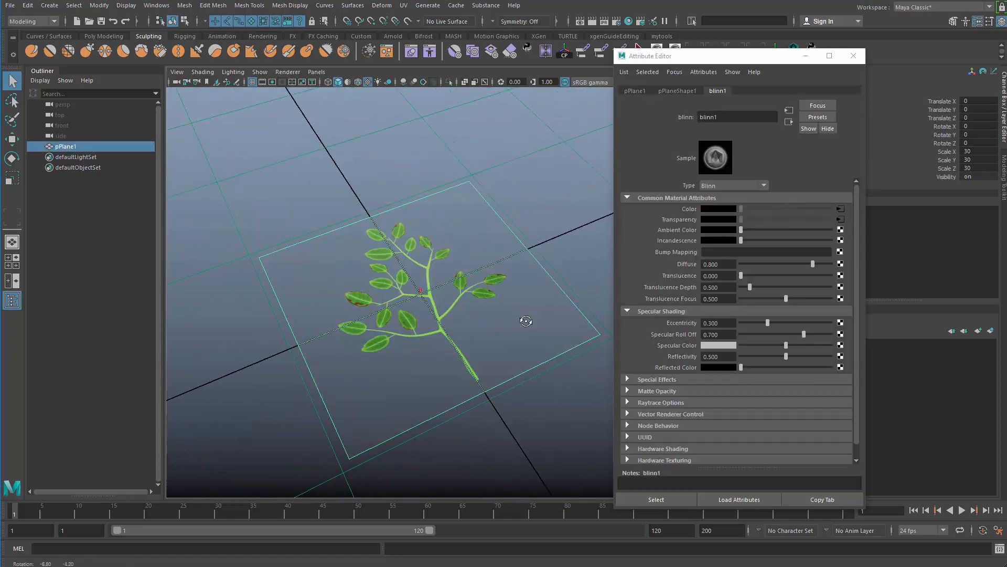
left_click(156, 5)
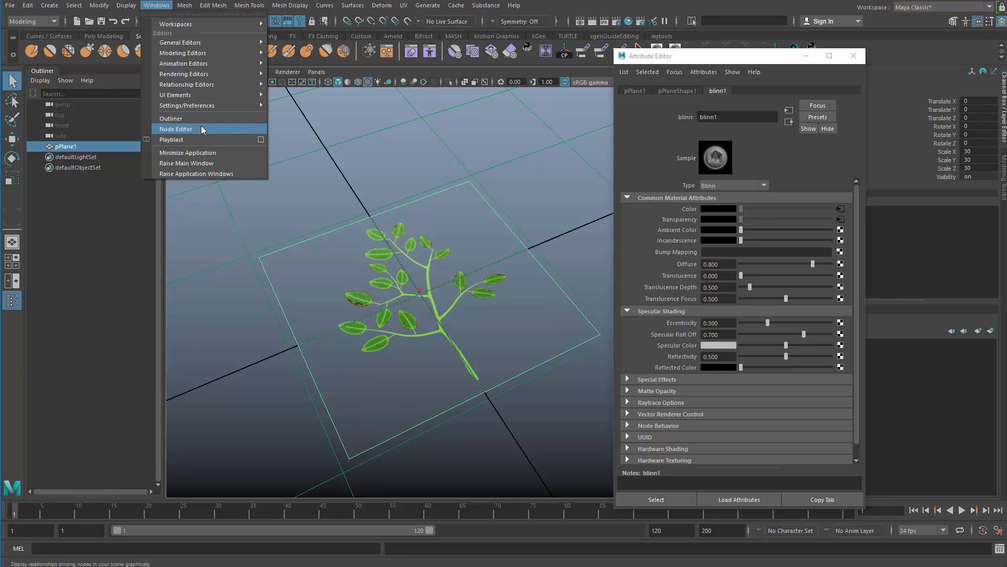
left_click(186, 129)
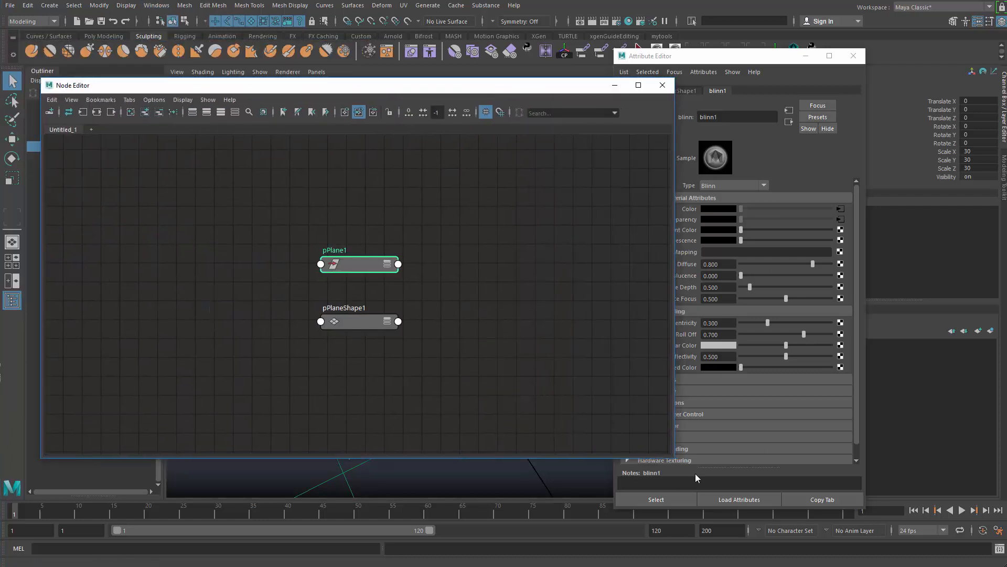
left_click(670, 501)
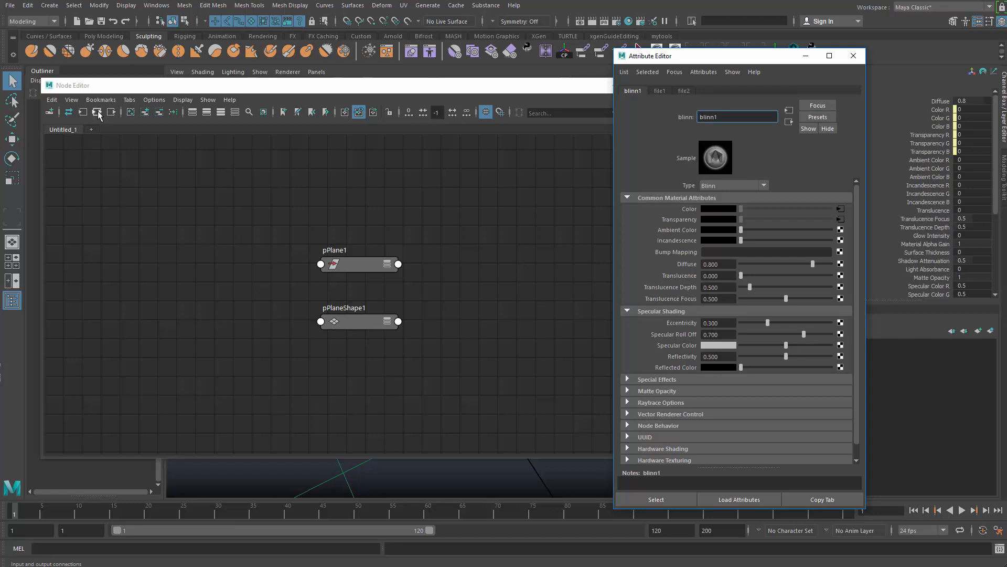
left_click(98, 112)
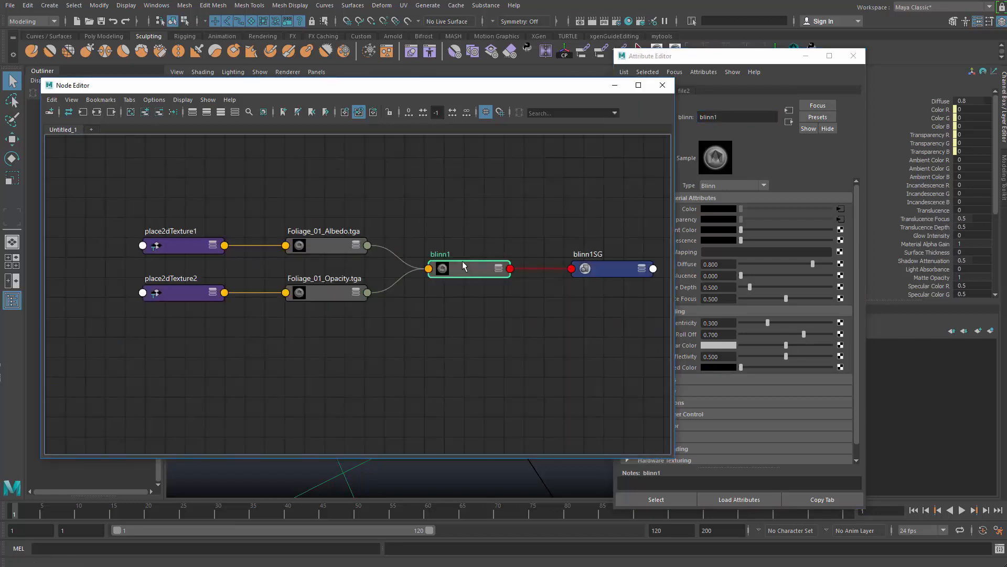
Connect the Foliage_01_Opacity.tga texture node to blinn1's specular color.
left_click_drag(741, 56, 806, 40)
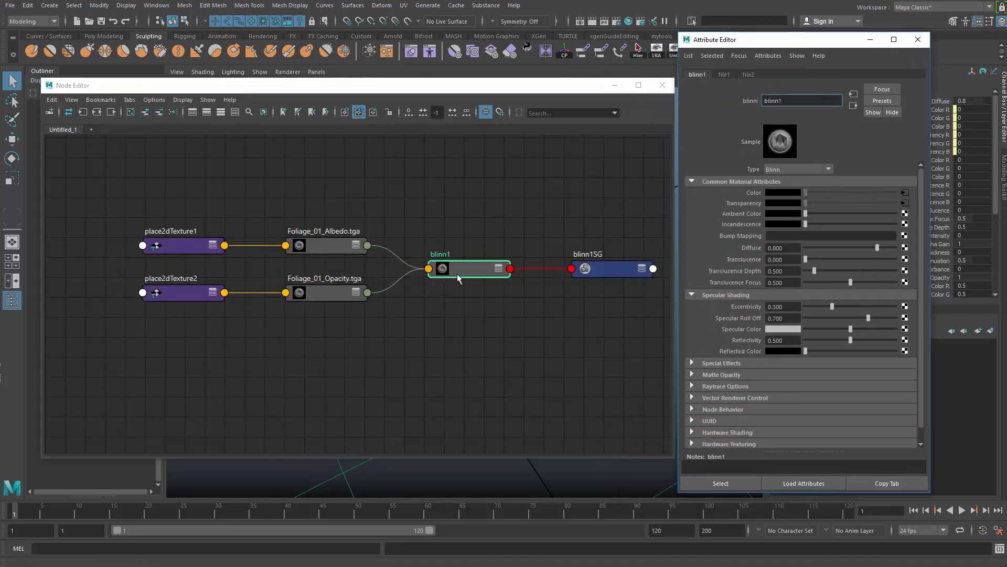
middle_click_drag(316, 293, 756, 275)
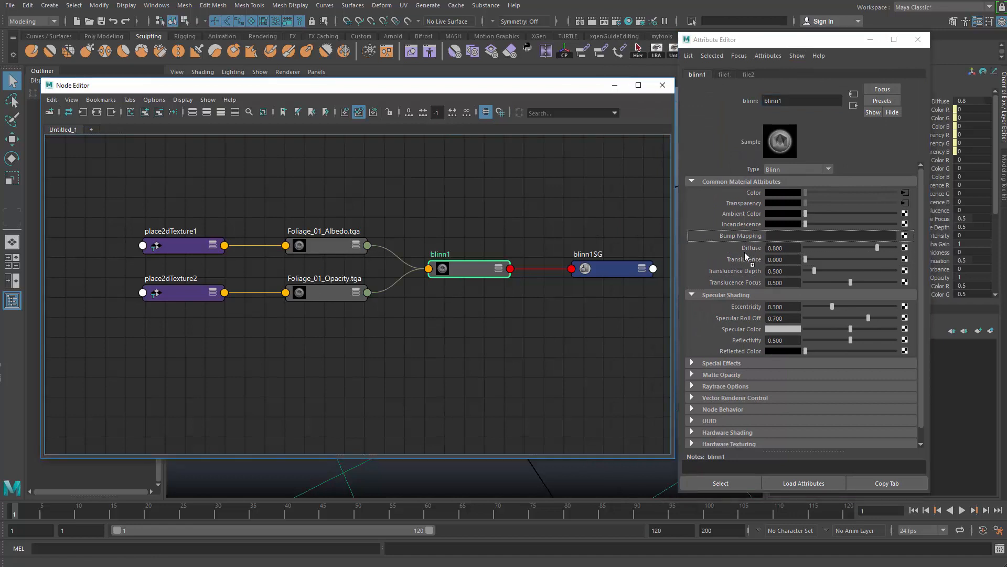
middle_click_drag(740, 334, 740, 334)
Connect a new file texture to blinn1's bump mapping.
left_click_drag(404, 88, 404, 277)
left_click_drag(405, 241, 387, 195, "alt")
left_click_drag(454, 272, 411, 147)
scroll(462, 265, "down", 7)
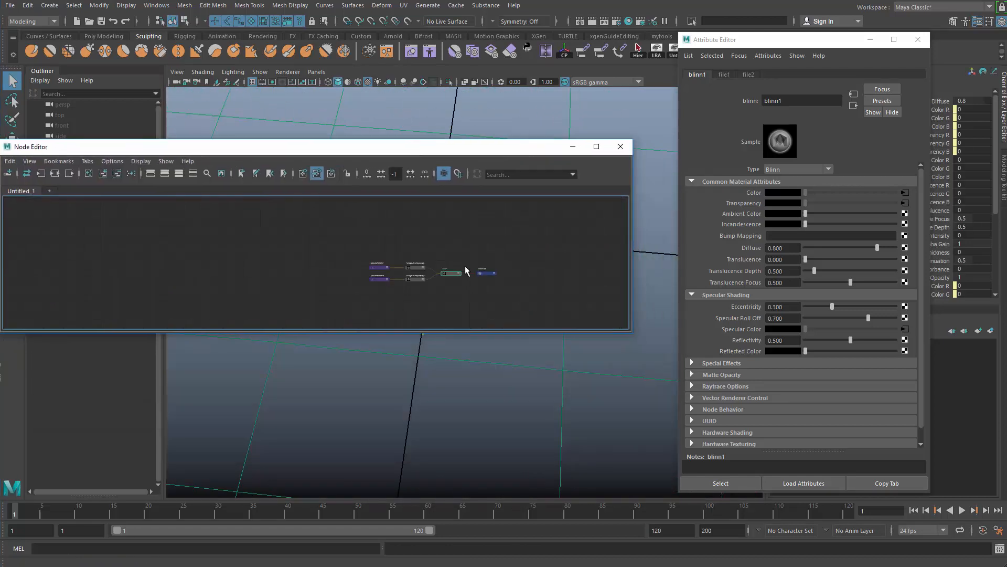
scroll(464, 269, "up", 9)
left_click(905, 235)
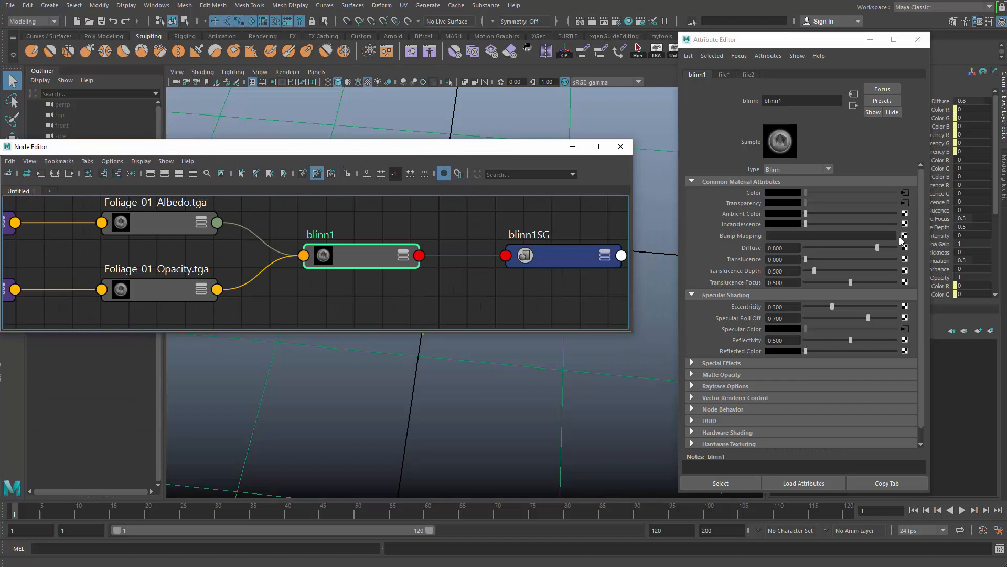
left_click_drag(11, 45, 522, 79)
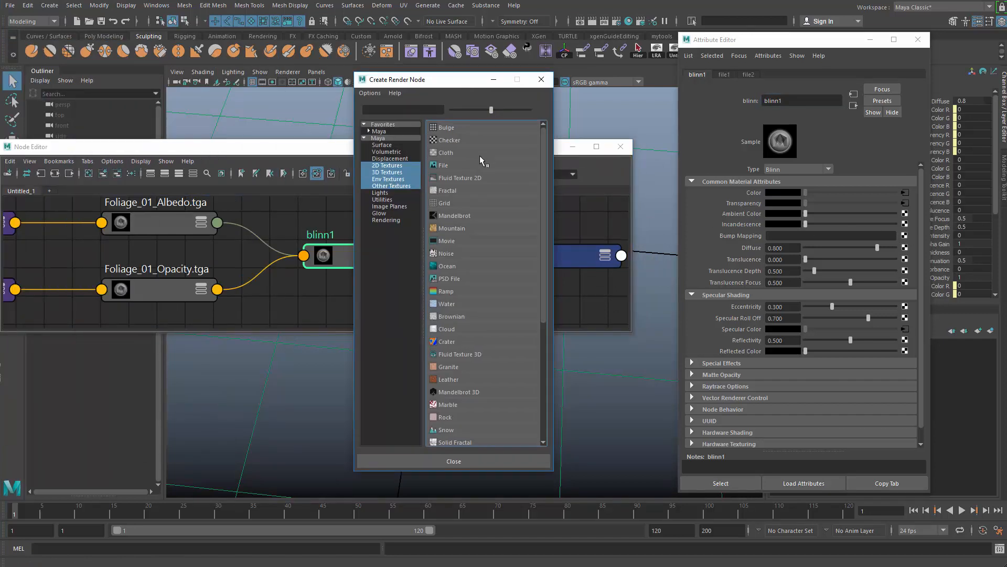
left_click(463, 164)
Set the bump2d1 node to be used as Tangent Space Normals.
scroll(467, 256, "down", 5)
middle_click_drag(467, 255, 417, 237, "alt")
scroll(386, 261, "up", 4)
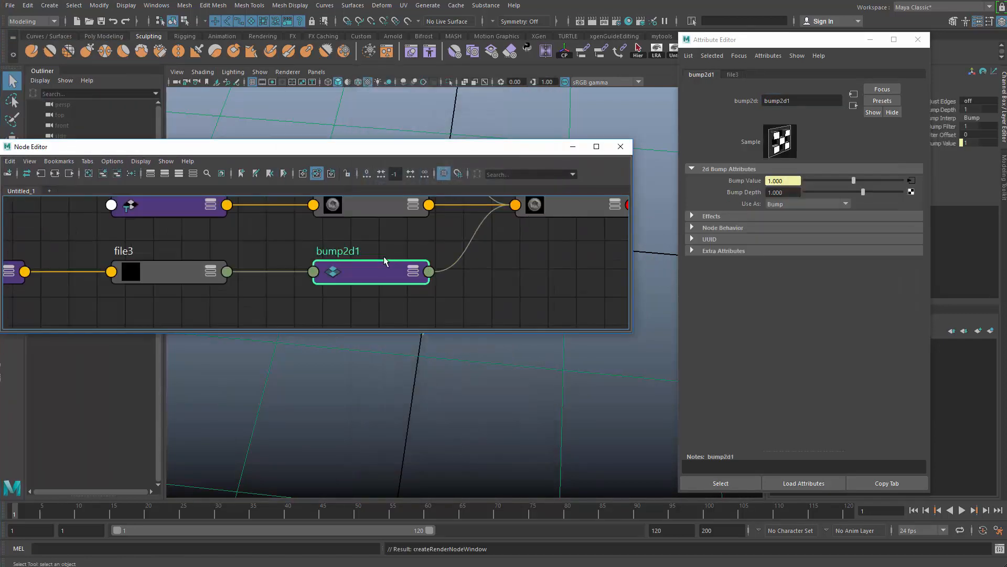
left_click(794, 204)
left_click(798, 227)
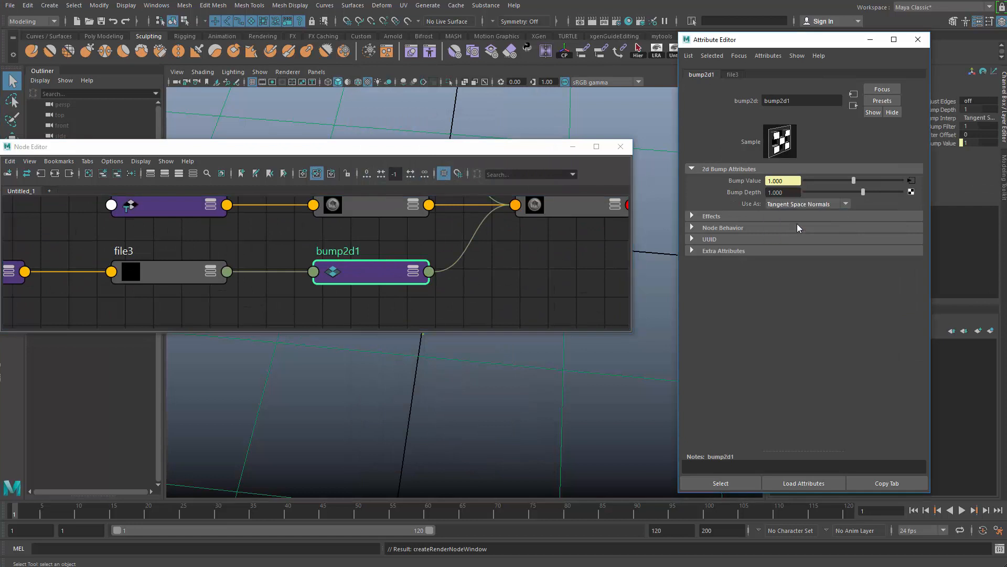
Load Foliage_01_Normal.tga into the file texture that feeds the bump2d1 node.
left_click(911, 181)
left_click(914, 217)
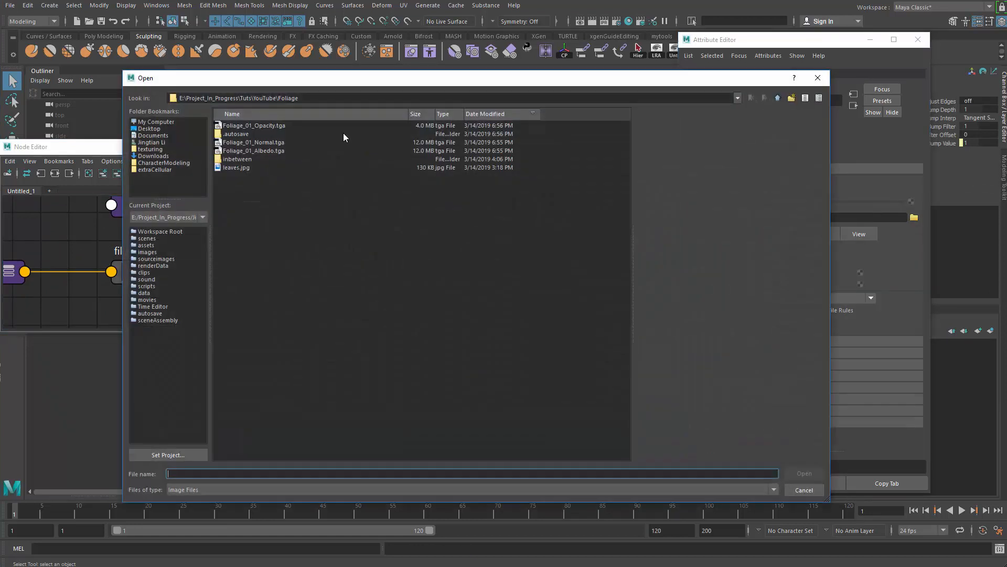
left_click(269, 143)
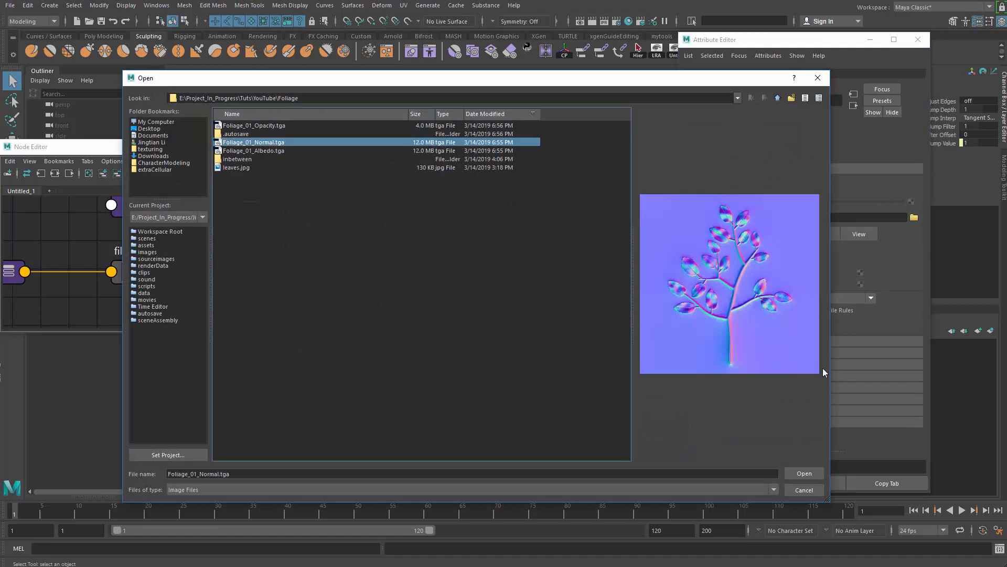
left_click(805, 473)
Set the color space of the Foliage_01_Normal.tga file texture to Raw.
left_click_drag(514, 153, 556, 344)
scroll(451, 260, "up", 5)
mouse_move(430, 260)
left_mouse_down("alt")
mouse_move(438, 198)
mouse_move(428, 246)
left_mouse_up("alt")
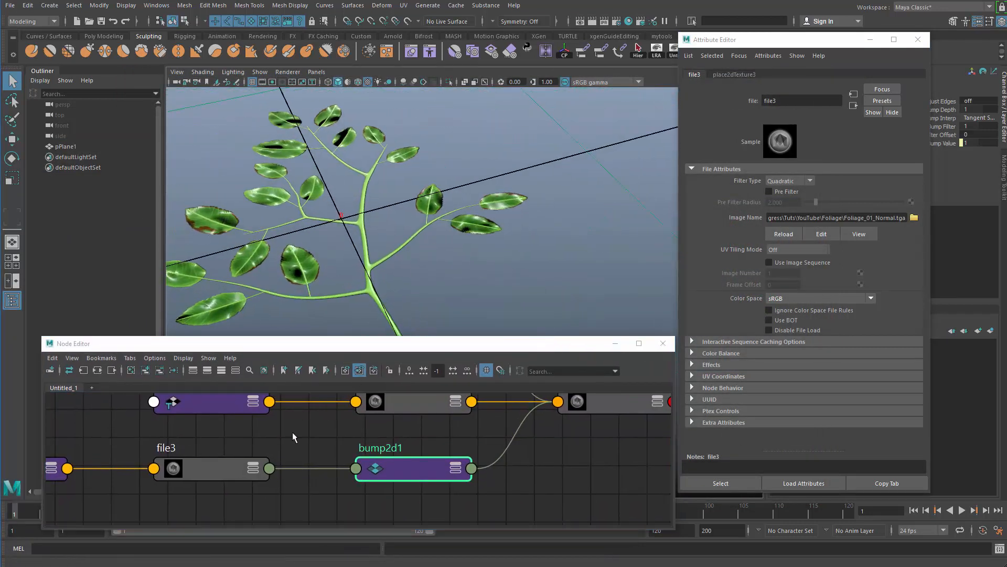
middle_click_drag(292, 433, 425, 432, "alt")
left_click_drag(339, 485, 473, 407)
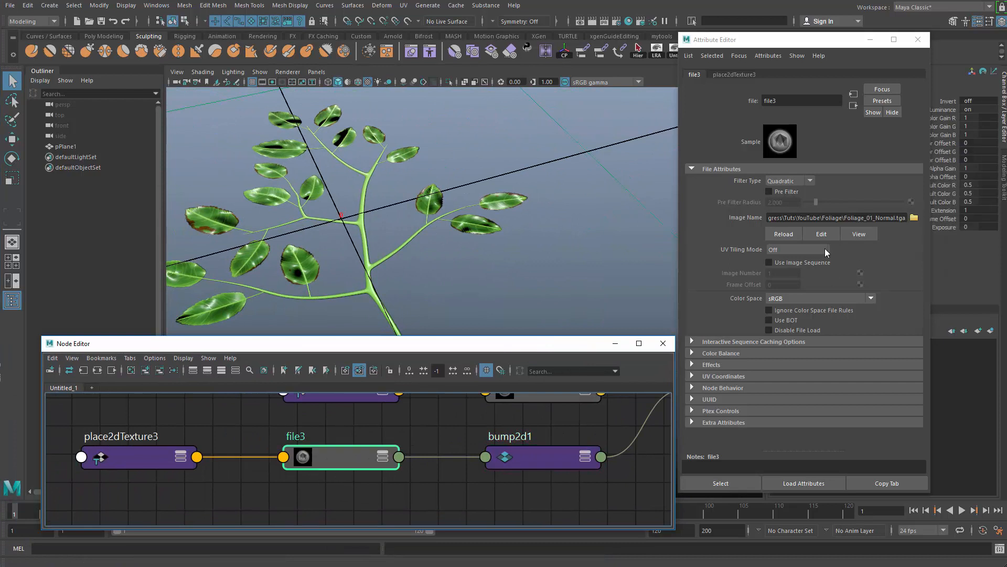
left_click(796, 299)
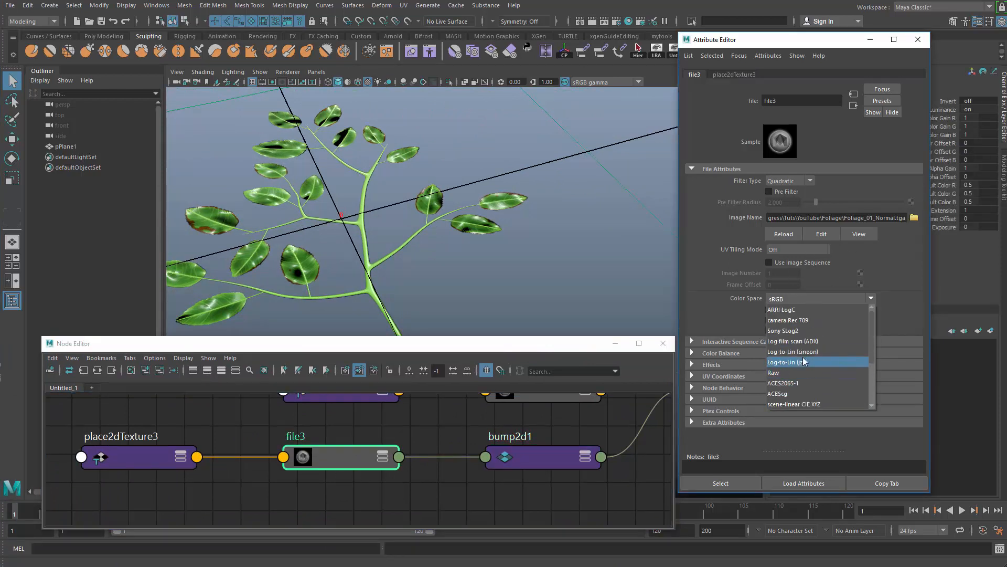
left_click(782, 371)
Clear the selection, close the Node Editor and examine the normal-mapped leaves on the plane.
left_click_drag(445, 235, 486, 250, "alt")
left_click(478, 305)
scroll(492, 269, "down", 5)
left_click(578, 275)
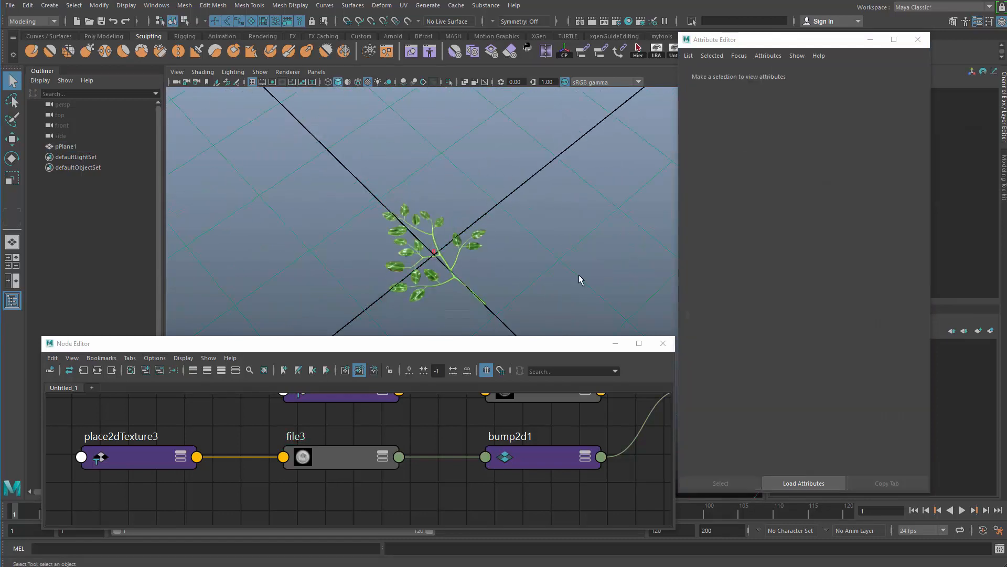
left_click_drag(518, 344, 415, 347)
left_click(565, 347)
scroll(433, 282, "up", 5)
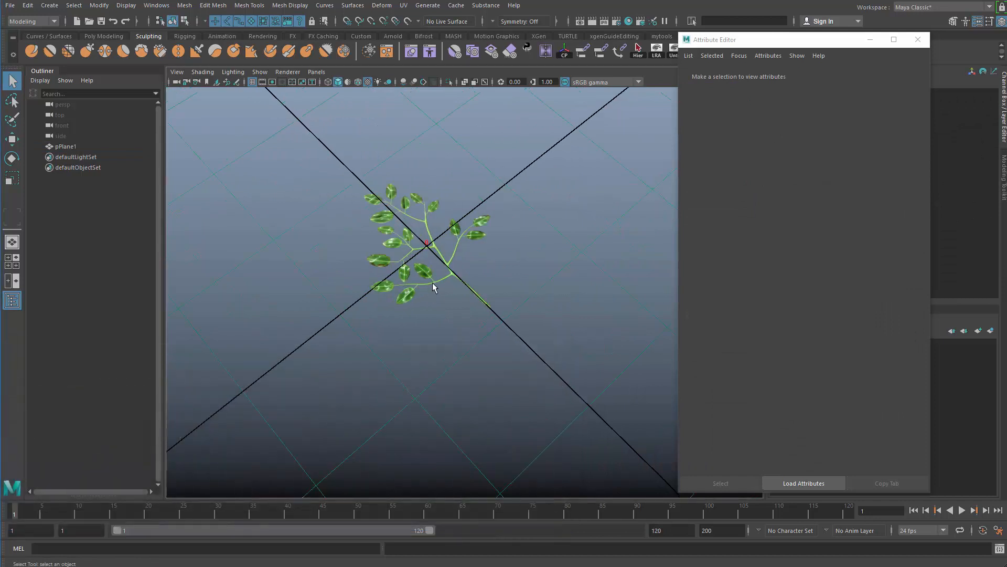
left_click_drag(440, 279, 391, 267, "alt")
Duplicate the foliage plane and hide the original pPlane1.
left_click(480, 243)
scroll(456, 273, "down", 2)
scroll(455, 263, "down", 3)
key("ctrl+d")
scroll(506, 265, "down", 3)
left_click(77, 147)
left_click(395, 218)
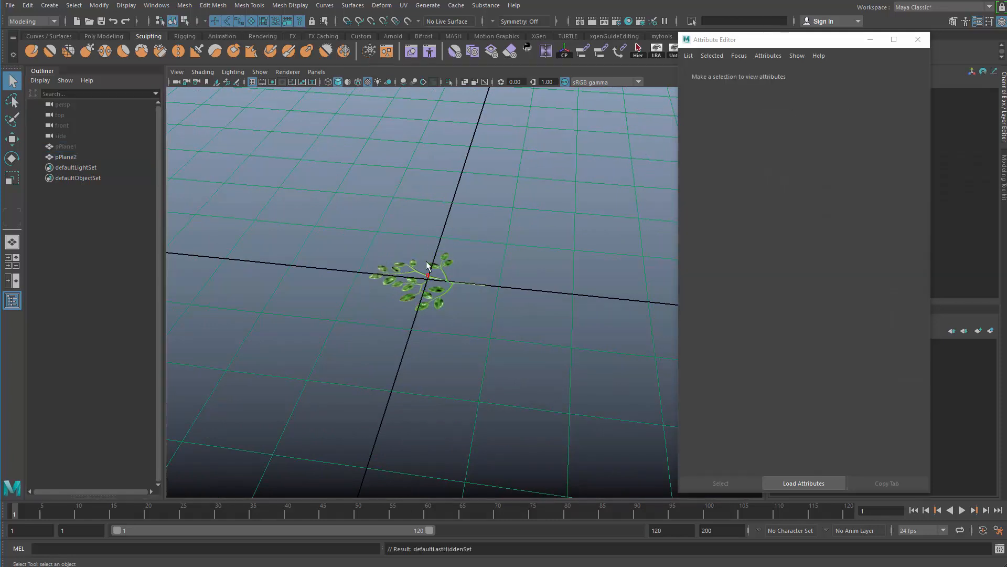
Select the duplicate plane and move its pivot to the middle of the edge at the stem's base.
left_click(427, 273)
scroll(436, 267, "up", 2)
key("e")
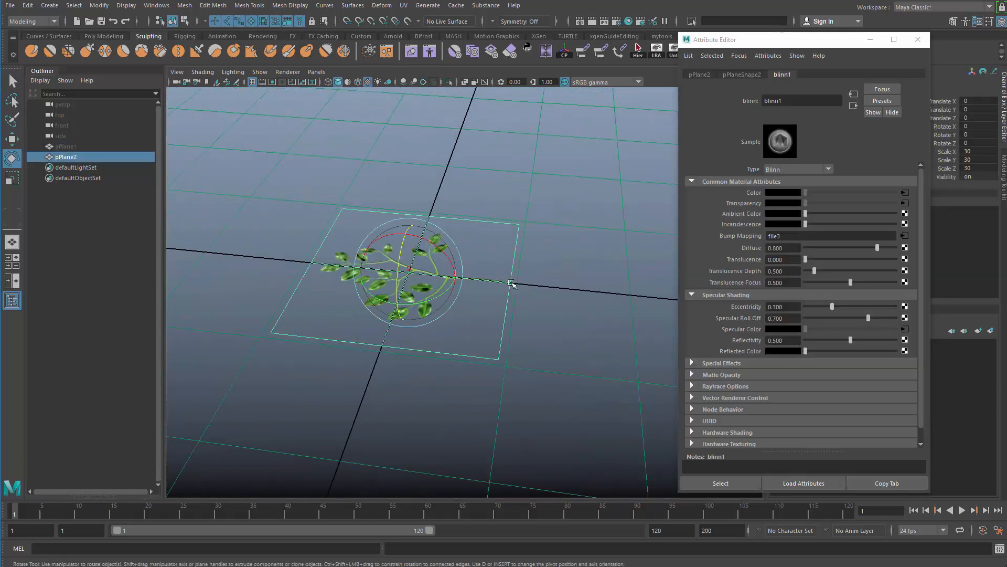
key("d")
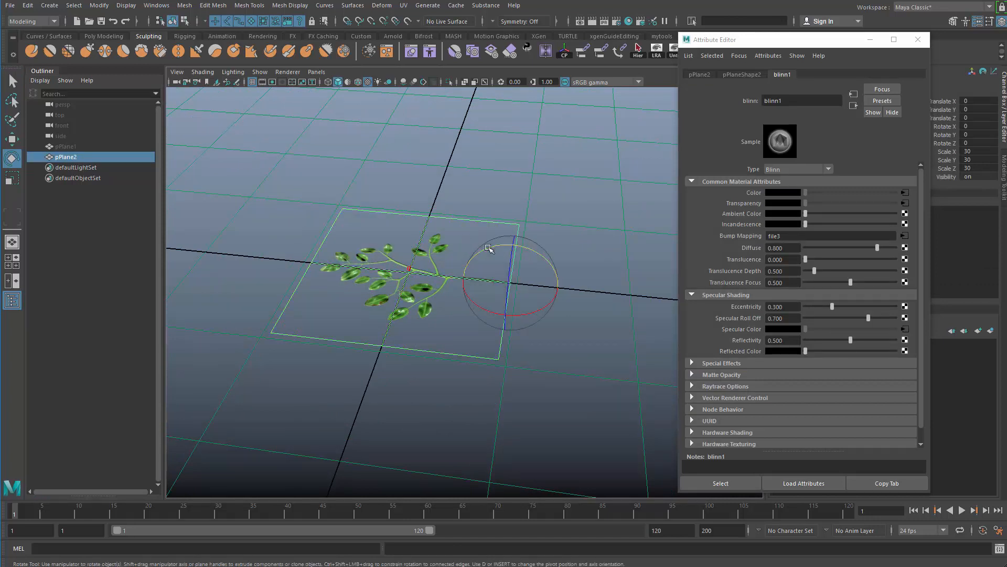
Rotate the duplicate plane upright to about 72 degrees around X and move its stem base to the grid origin.
left_click_drag(490, 247, 475, 231)
key("w")
key("ctrl+z")
key("w")
left_click_drag(567, 279, 326, 292)
Select the middle row of vertices on the upright plane and move it to bend the plane.
key("q")
left_click(288, 305)
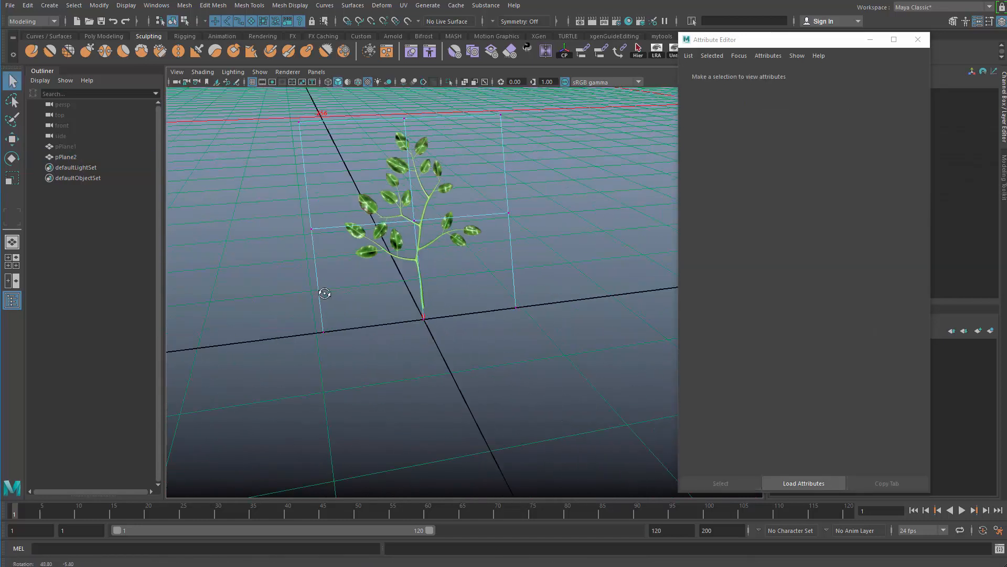
left_click_drag(278, 169, 557, 261)
key("w")
left_click_drag(557, 261, 474, 245, "alt")
left_click_drag(409, 205, 428, 271, "alt")
key("q")
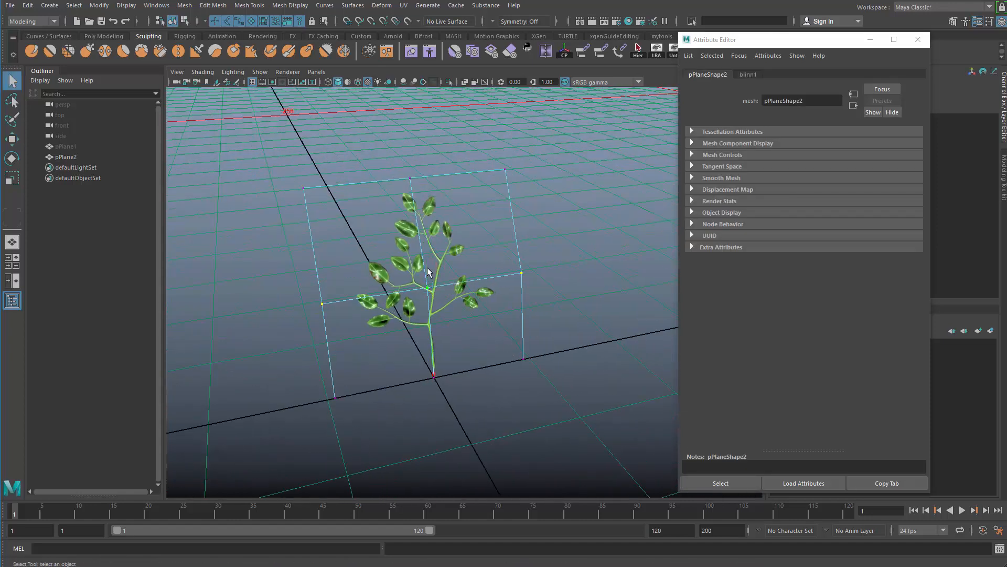
Try moving a single upper corner vertex of the upright plane.
left_click(506, 170)
key("w")
left_click_drag(506, 168, 510, 190)
key("ctrl+z")
Select the center column of vertices and move it along Z to crease the plane lengthwise.
left_click_drag(505, 228, 367, 174, "alt")
left_click_drag(445, 402, 446, 403)
left_click_drag(389, 328, 492, 363, "alt")
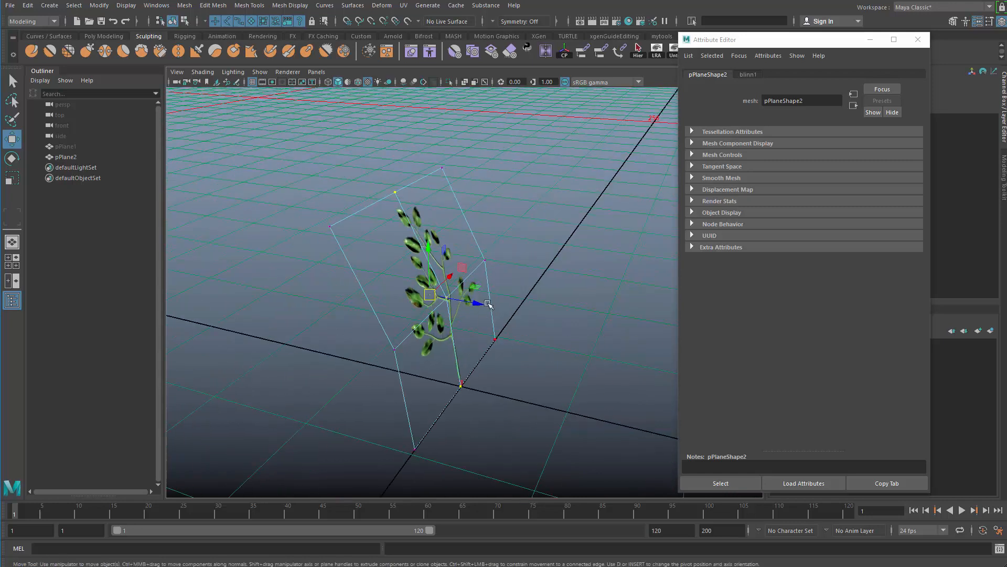
left_click_drag(477, 304, 451, 296)
key("q")
Insert two lengthwise edge loops beside the center crease and one crosswise loop through the upper half of the bent foliage plane.
right_click_drag(435, 295, 586, 204)
left_click(434, 304)
left_click_drag(434, 312, 377, 313, "alt")
right_click(400, 222, "shift")
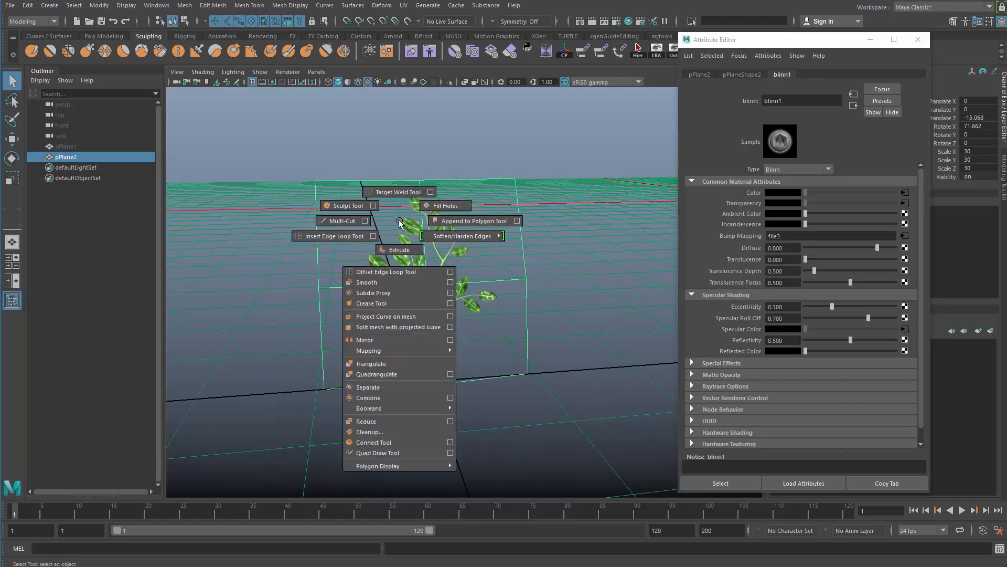
left_click(317, 245)
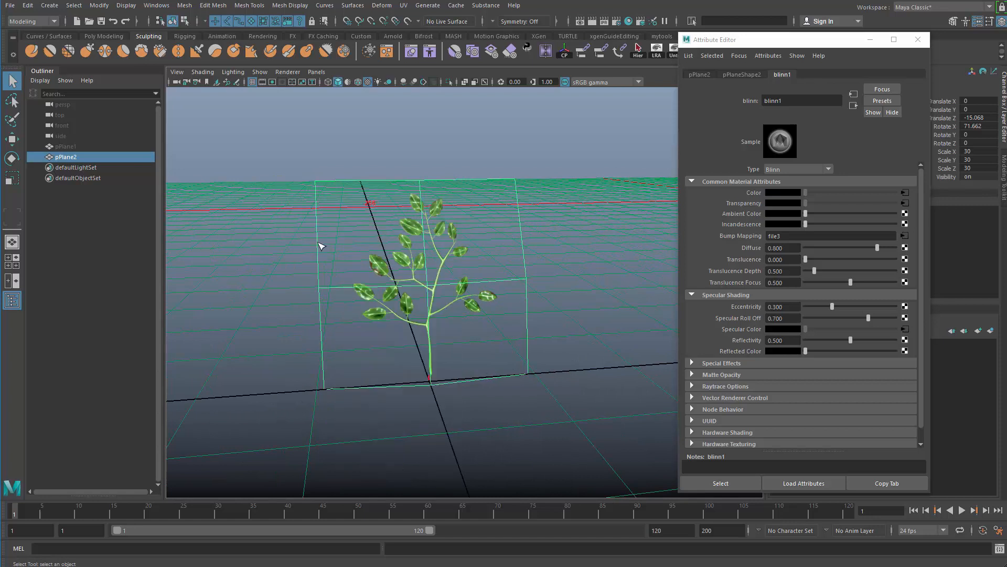
left_click(355, 290)
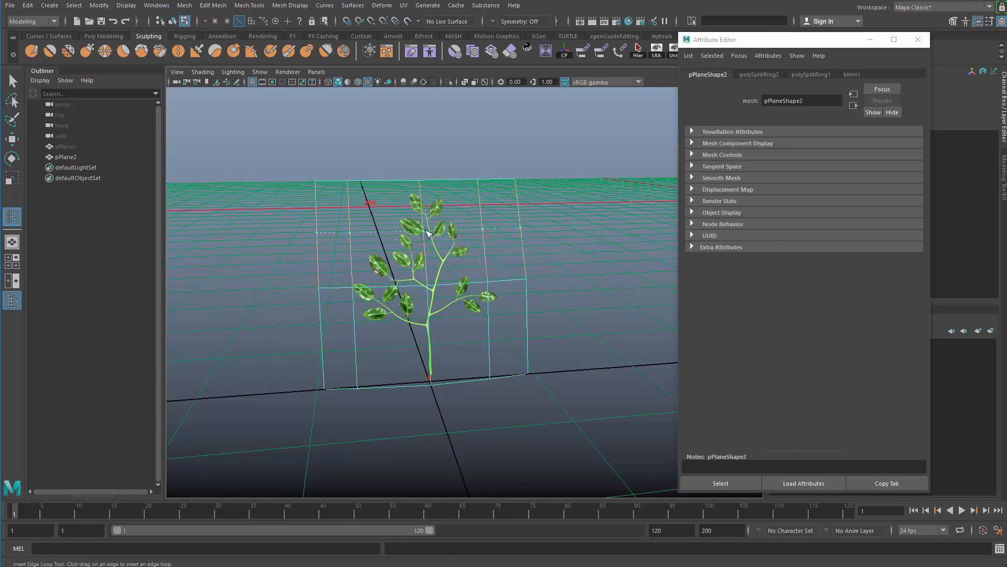
left_click(429, 233)
Move the new crosswise edge loop in the upper half to round the plane's bend, and reselect the whole plane.
key("q")
key("w")
left_click_drag(338, 239, 473, 249, "alt")
left_click_drag(428, 189, 424, 184)
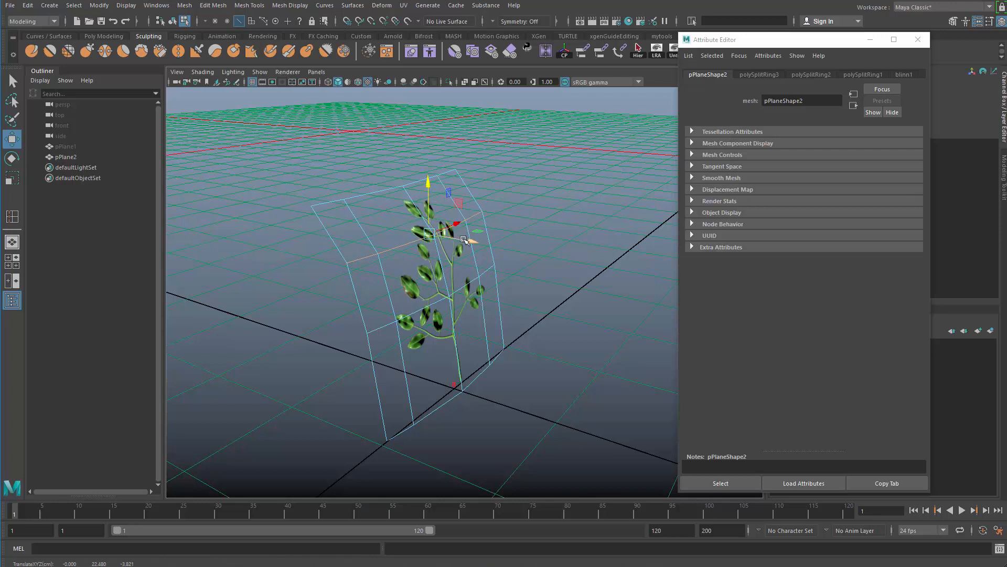
left_click_drag(463, 240, 362, 288)
key("q")
right_click_drag(420, 263, 569, 197)
left_click(568, 198)
left_click(444, 245)
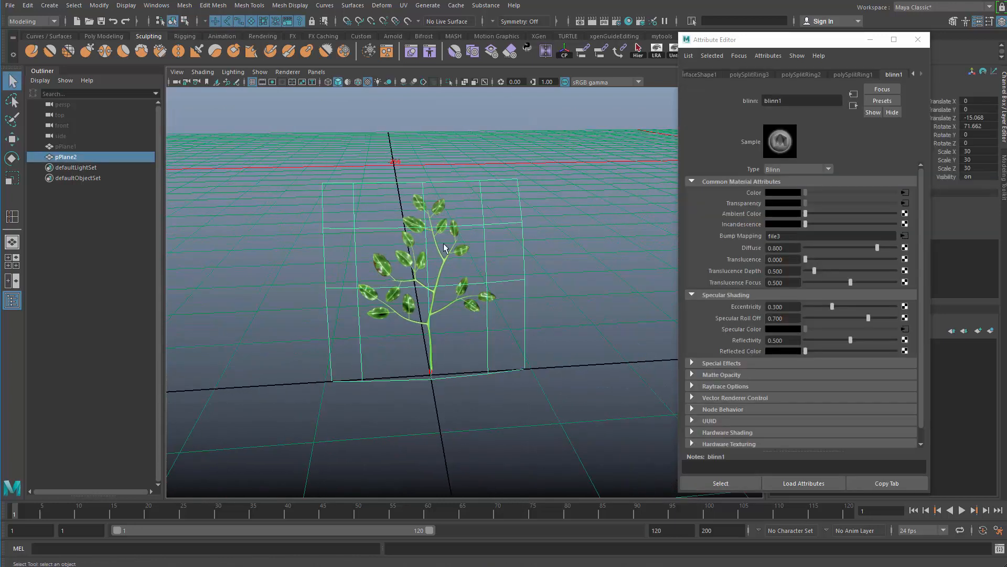
Activate the Sculpt tool on the bent foliage plane and open its brush settings.
right_click_drag(476, 230, 429, 214, "shift")
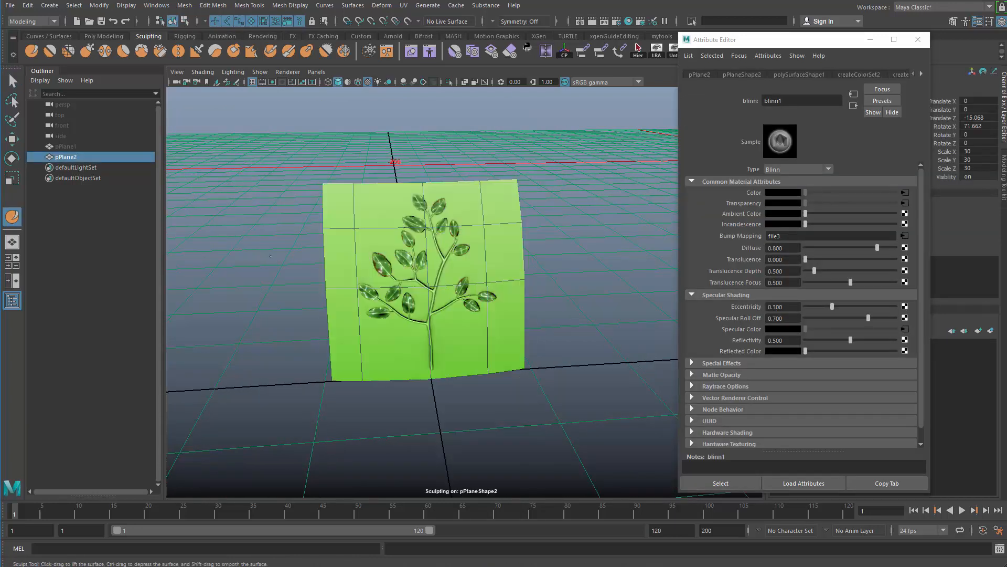
right_click_drag(271, 256, 106, 282, "alt")
mouse_move(335, 242)
left_mouse_down("alt")
mouse_move(410, 288)
mouse_move(446, 293)
left_mouse_up("alt")
key("b")
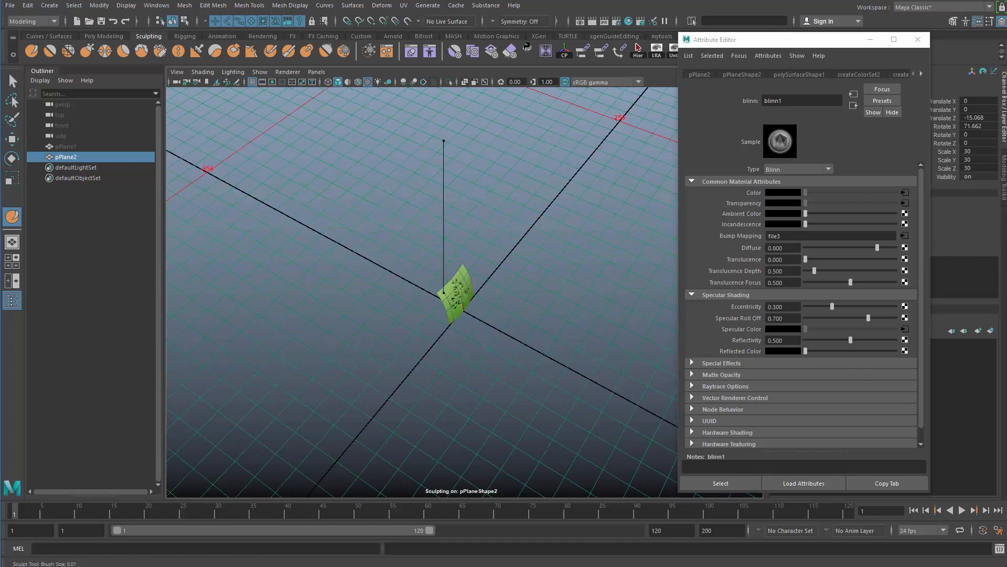
double_click(12, 216)
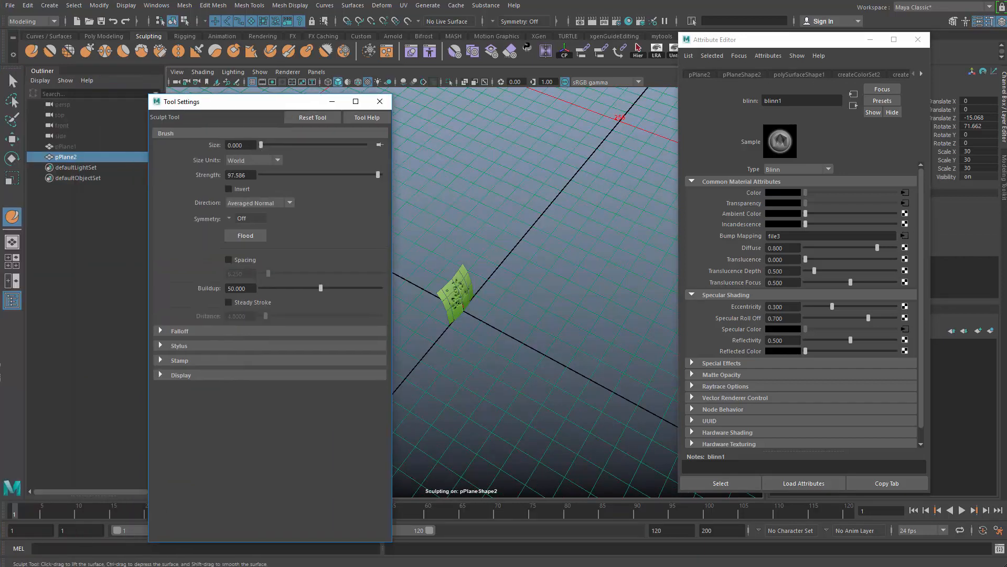
Try sculpting the foliage plane's surface with the brush and return to object selection.
mouse_move(486, 311)
left_mouse_down("alt")
mouse_move(530, 294)
mouse_move(546, 272)
left_mouse_up("alt")
right_click_drag(467, 288, 462, 254, "shift")
mouse_move(480, 265)
left_mouse_down("alt")
mouse_move(457, 230)
mouse_move(438, 244)
left_mouse_up("alt")
mouse_move(510, 319)
left_mouse_down()
mouse_move(517, 299)
mouse_move(516, 315)
mouse_move(535, 332)
mouse_move(491, 329)
left_mouse_up()
right_click_drag(491, 329, 529, 341, "alt")
mouse_move(530, 342)
left_mouse_down("alt")
mouse_move(560, 344)
mouse_move(598, 327)
left_mouse_up("alt")
mouse_move(533, 317)
left_mouse_down()
mouse_move(528, 297)
mouse_move(493, 329)
mouse_move(584, 342)
left_mouse_up()
key("q")
left_click(530, 339)
left_click(584, 343)
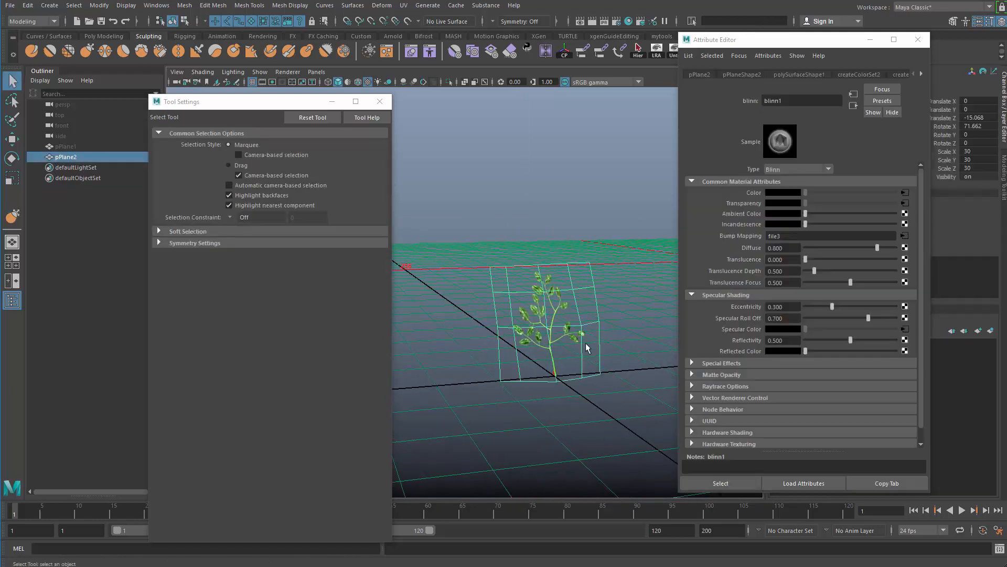
Duplicate the bent foliage plane in place.
right_click_drag(584, 342, 624, 351, "alt")
left_click(624, 355)
left_click_drag(625, 308, 559, 313, "alt")
left_click(539, 362)
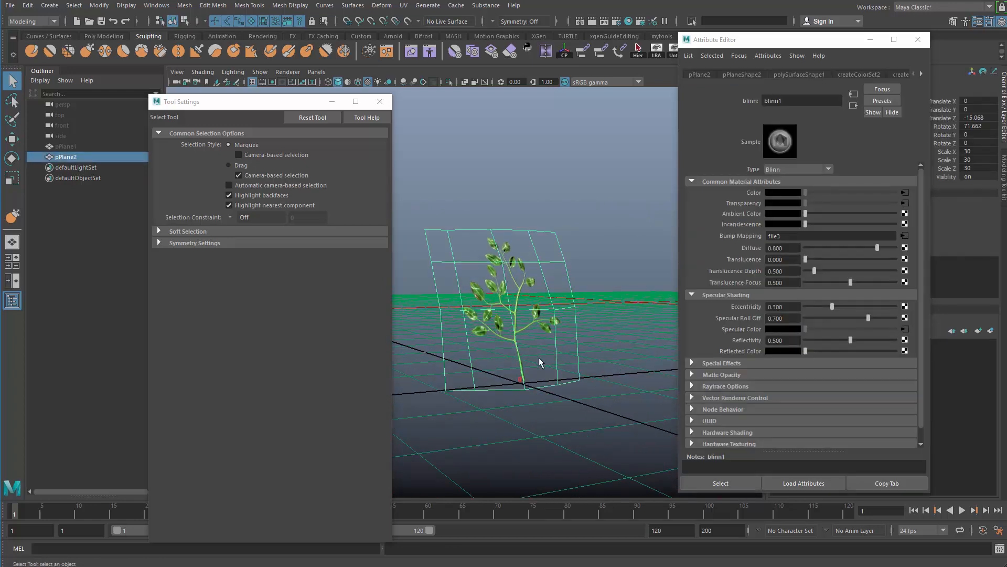
key("ctrl+d")
key("e")
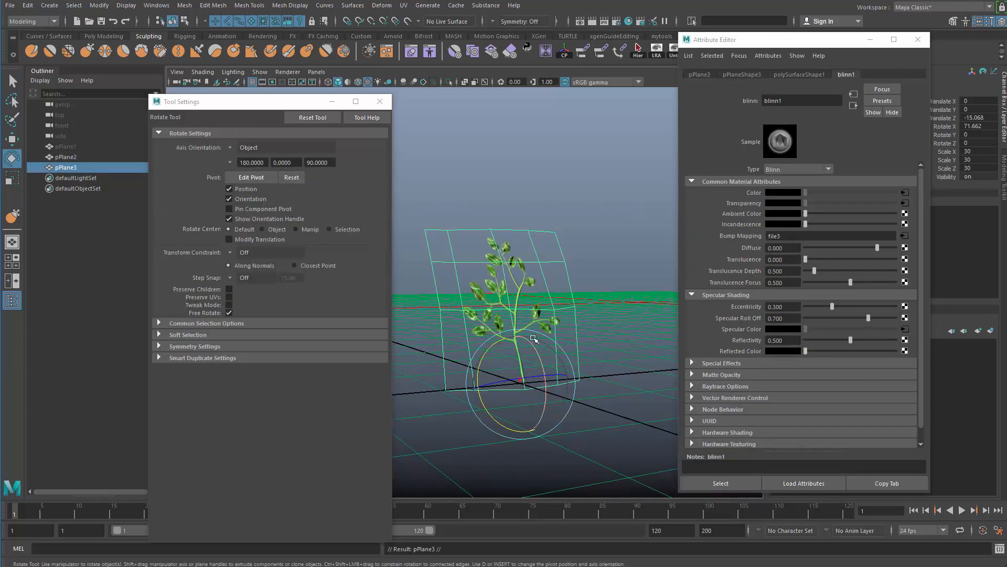
key("w")
left_click_drag(581, 283, 488, 278)
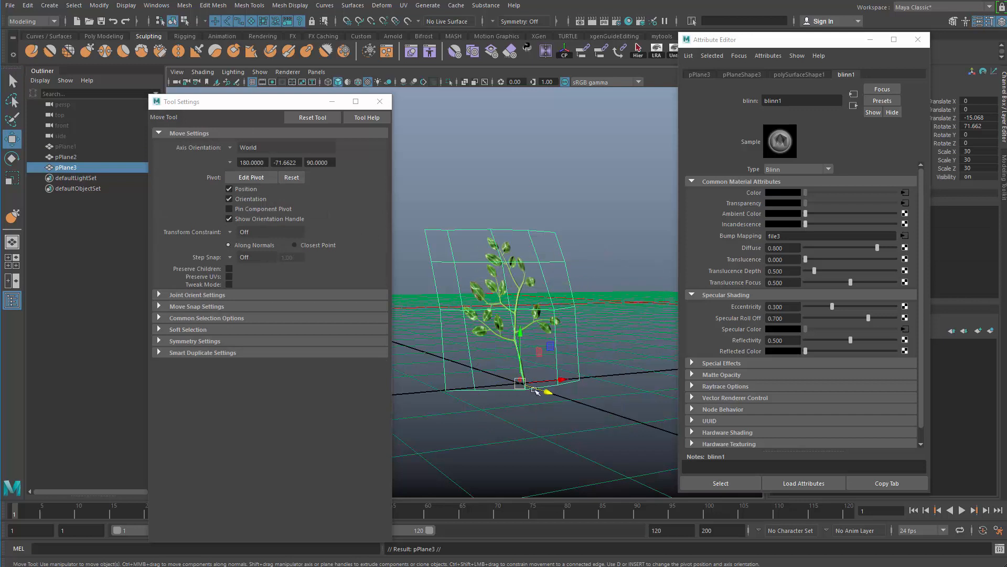
Rotate the duplicate to about 12.5, -105.7 and 40.8 degrees and raise it so it branches off the original stem.
key("e")
left_click_drag(541, 390, 566, 396, "alt")
key("e")
left_click_drag(579, 362, 504, 361)
mouse_move(543, 388)
left_mouse_down()
mouse_move(486, 393)
mouse_move(543, 377)
left_mouse_up()
key("w")
key("e")
left_click_drag(547, 324, 551, 396)
key("w")
key("q")
left_click(568, 392)
left_click(552, 293)
left_click_drag(507, 338, 587, 311, "alt")
key("e")
key("w")
left_click_drag(539, 344, 544, 348)
Scale the duplicate uniformly to about 21.97 and move it to about X 0, Y 13.24, Z -13.04 against the main stem.
key("r")
left_click_drag(544, 348, 519, 346)
key("w")
left_click_drag(542, 414, 569, 329, "alt")
left_click_drag(588, 335, 535, 342, "alt")
left_click_drag(512, 318, 563, 324, "alt")
right_click_drag(563, 324, 612, 341, "alt")
left_click_drag(613, 340, 569, 323)
right_click_drag(568, 322, 590, 338, "alt")
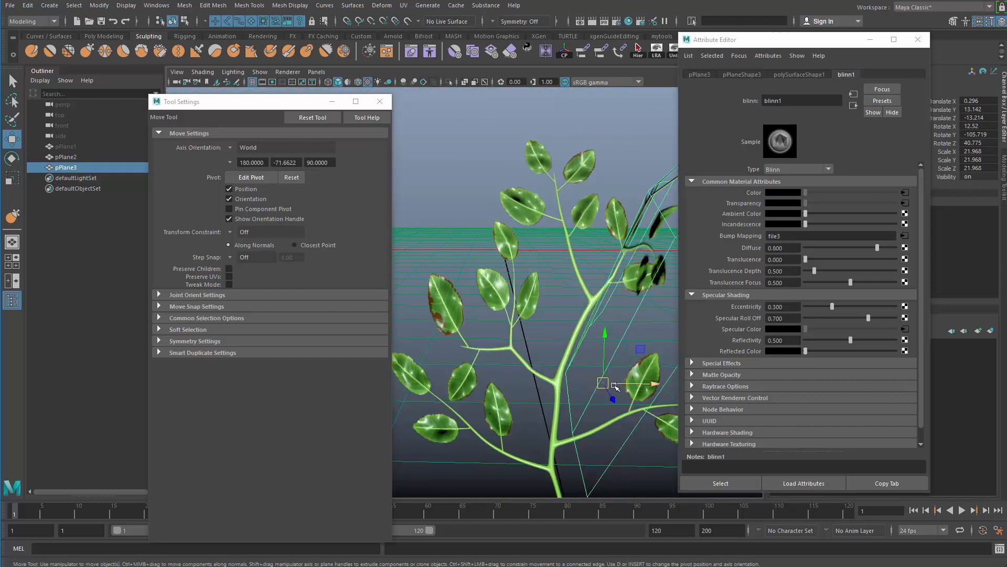
left_click_drag(605, 383, 541, 446)
left_click_drag(598, 348, 601, 351)
left_click_drag(600, 352, 529, 275, "alt")
Try rotating the smaller branch plane further and undo the rotation.
key("e")
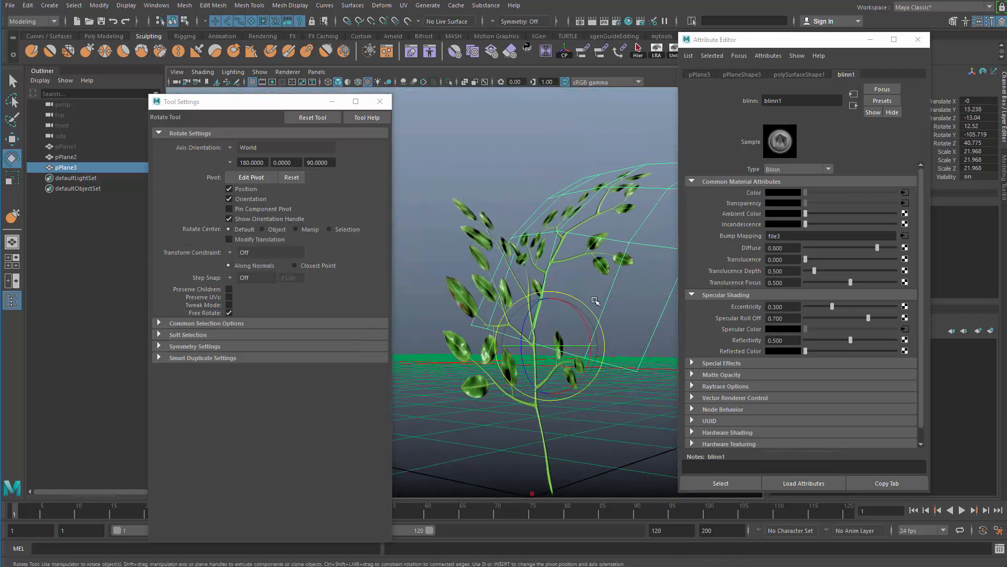
mouse_move(583, 318)
left_mouse_down()
mouse_move(590, 367)
mouse_move(578, 299)
left_mouse_up()
key("ctrl+z")
key("q")
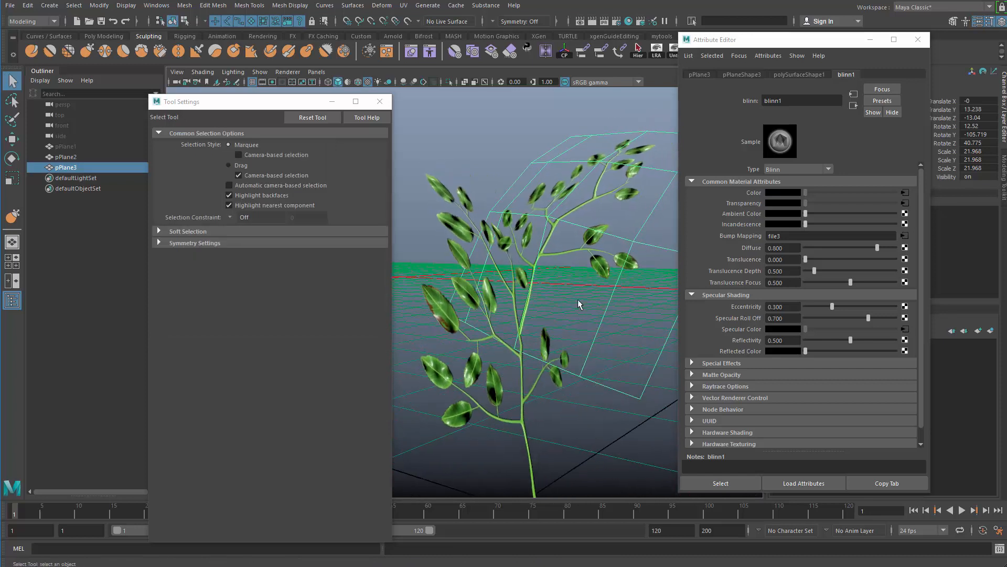
Try inserting an edge loop near the lower edge of the branch plane and undo it.
right_click(580, 297, "shift")
left_click(524, 315)
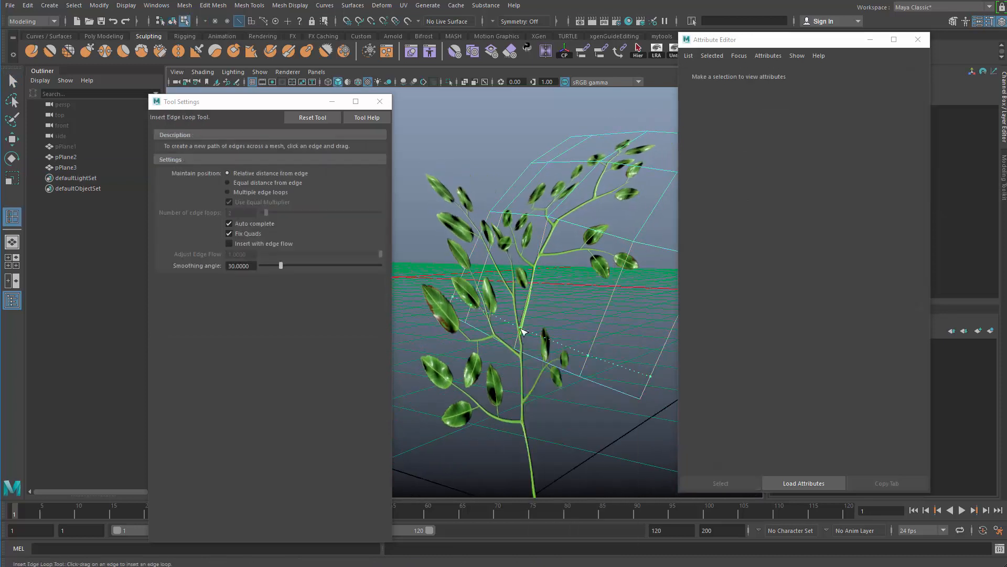
left_click(526, 339)
scroll(522, 351, "up", 5)
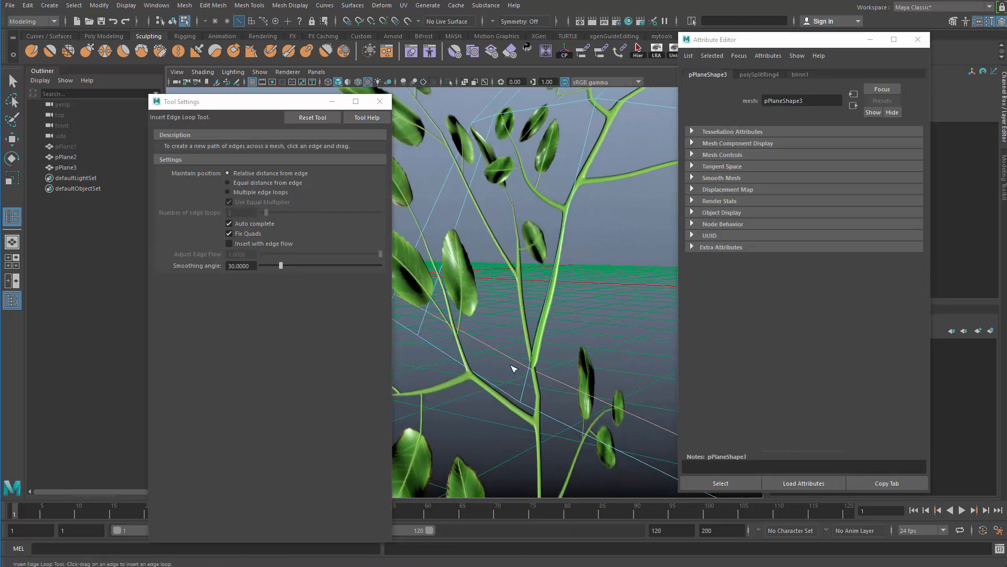
key("q")
key("ctrl+z")
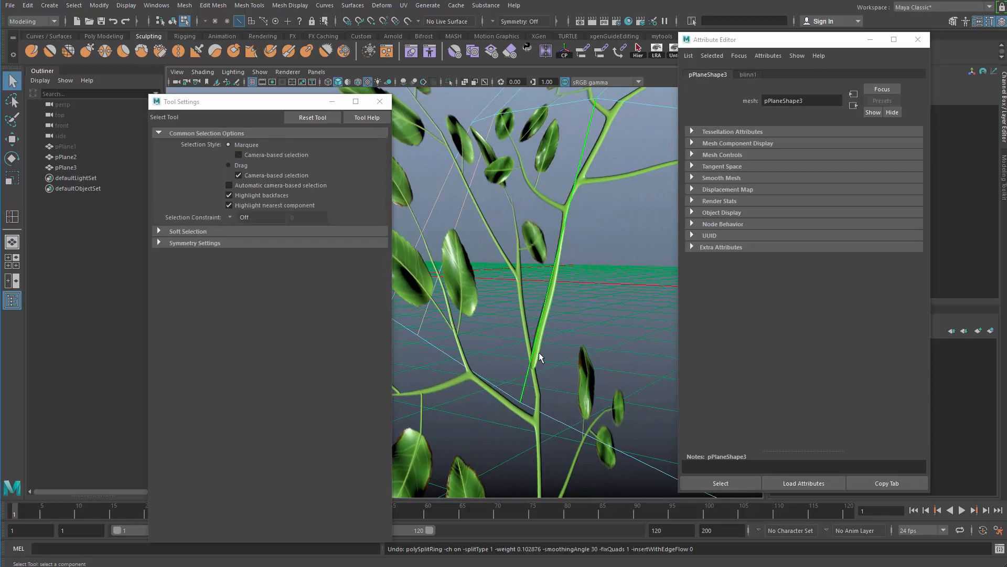
key("ctrl+z")
key("ctrl+z")
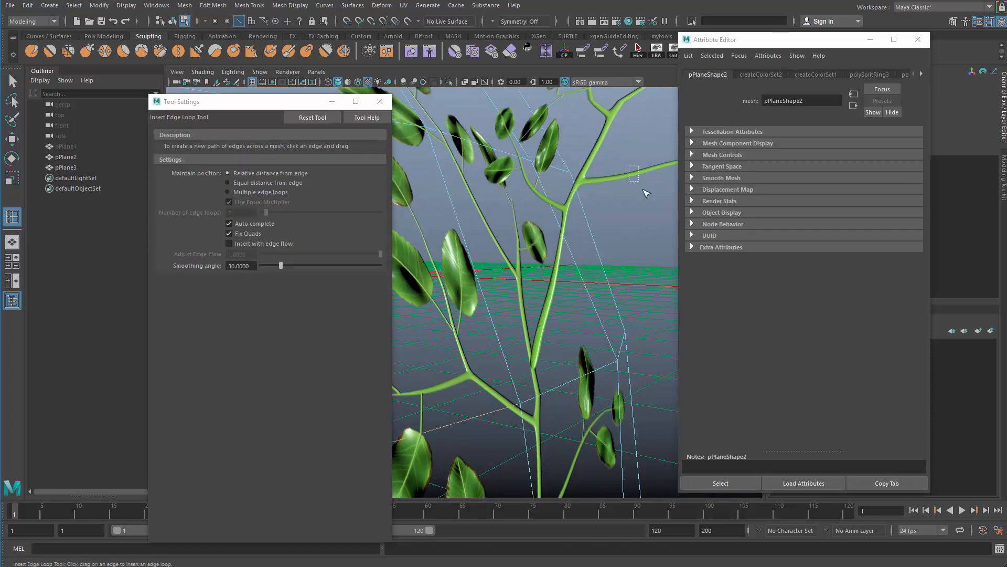
Reselect the branch plane and insert a crosswise edge loop just above its lower edge, where its stem meets the main stem.
left_click_drag(643, 190, 645, 193)
left_click(562, 321)
left_click(628, 184)
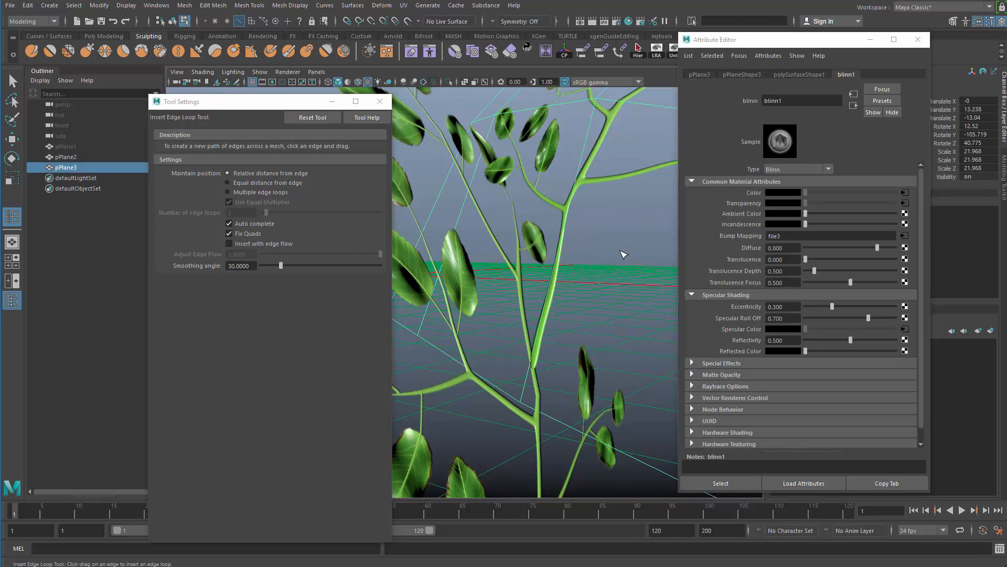
left_click(560, 283)
left_click(550, 311)
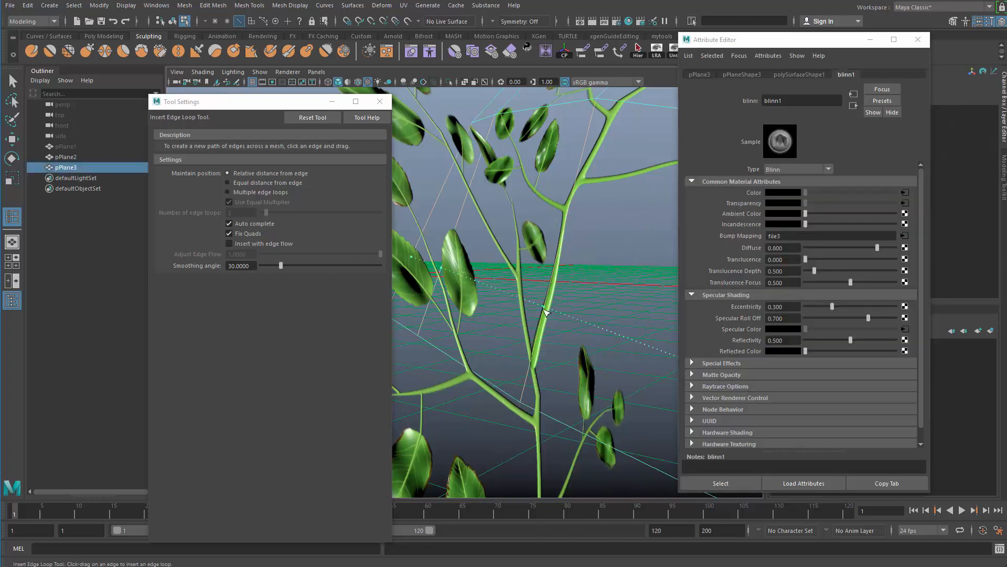
left_click_drag(548, 370, 547, 371)
key("q")
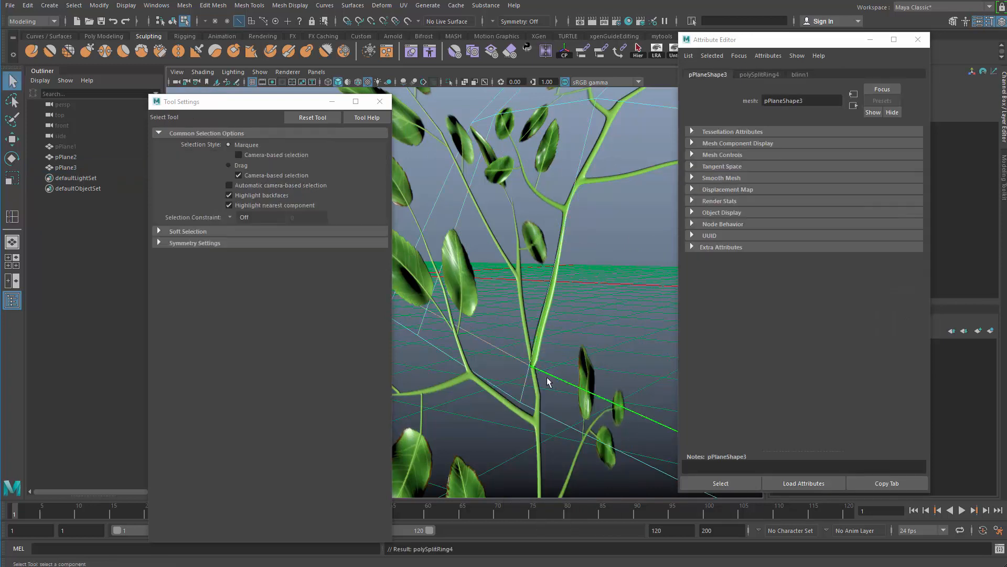
Delete the narrow strip of faces below the new edge loop and reselect the whole branch plane.
key("F11")
left_click(538, 386)
scroll(538, 386, "down", 4)
left_click(546, 376)
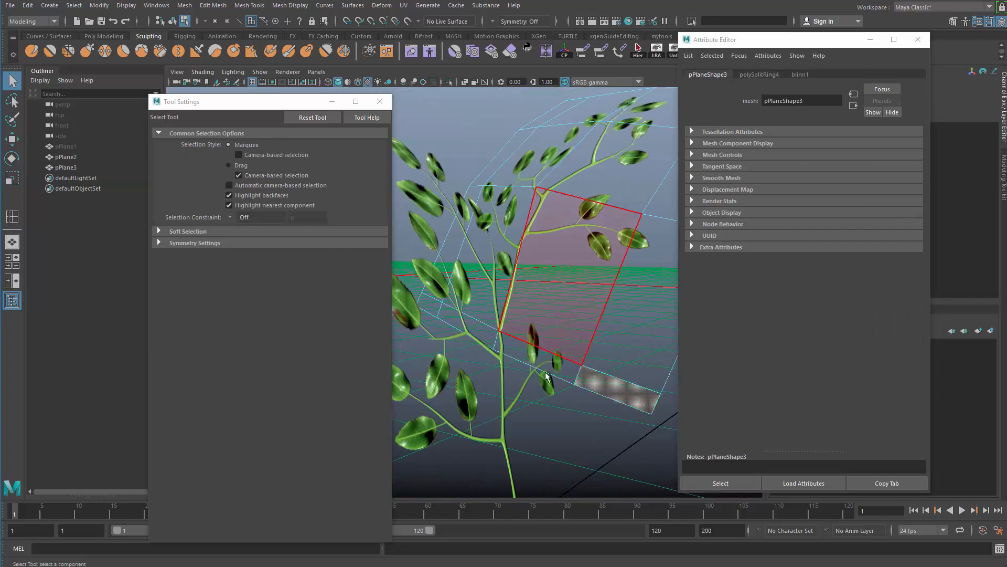
double_click(565, 373, "shift")
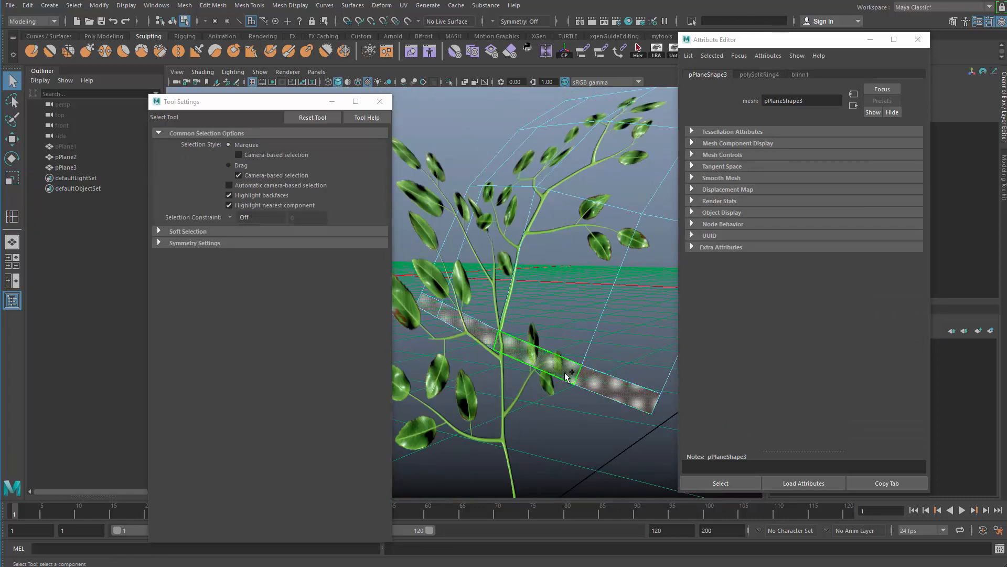
key("Delete")
key("F8")
left_click(574, 295)
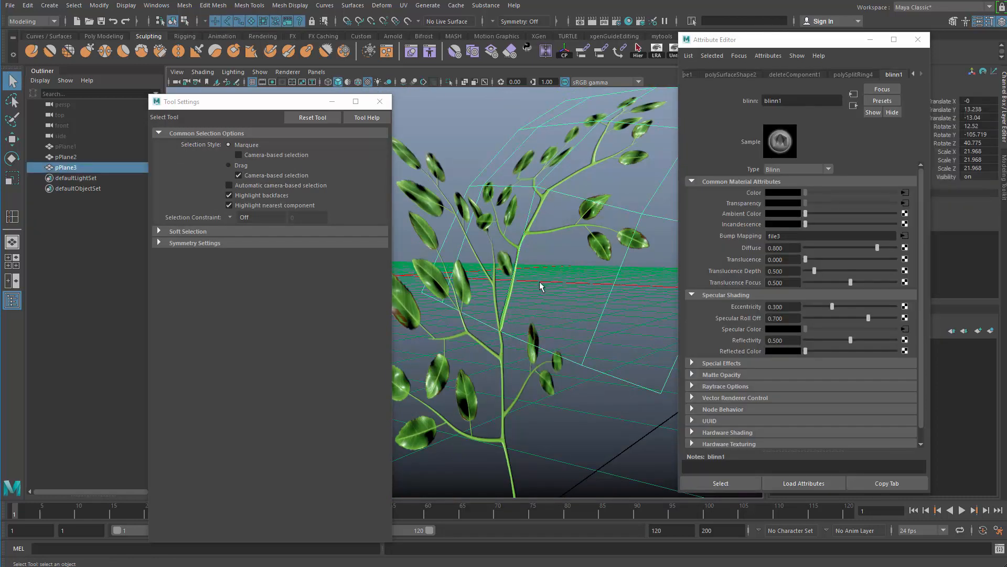
Move the branch plane's pivot to its trimmed stem base and reposition the plane against the main stem.
left_click_drag(506, 318, 559, 331, "alt")
key("w")
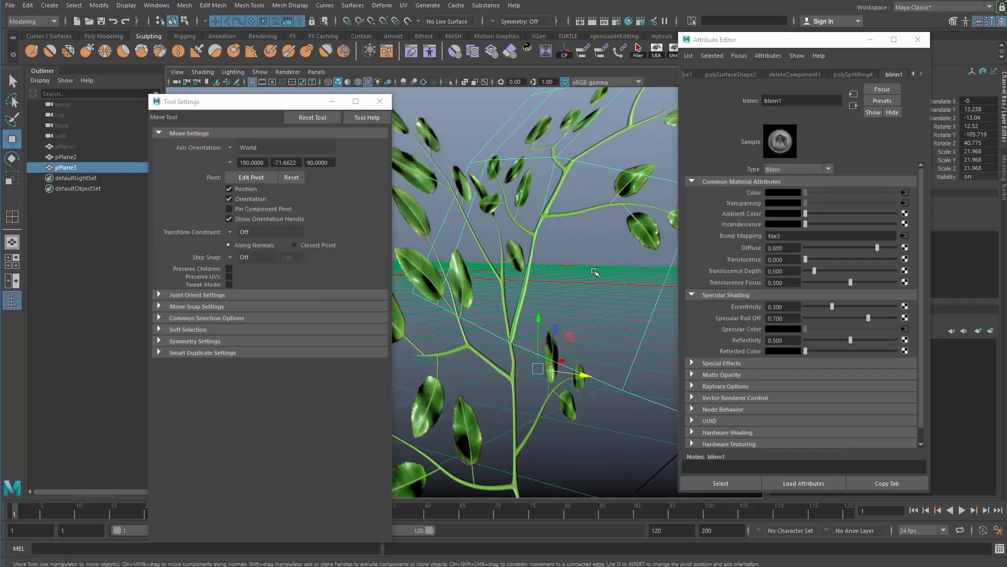
key("d")
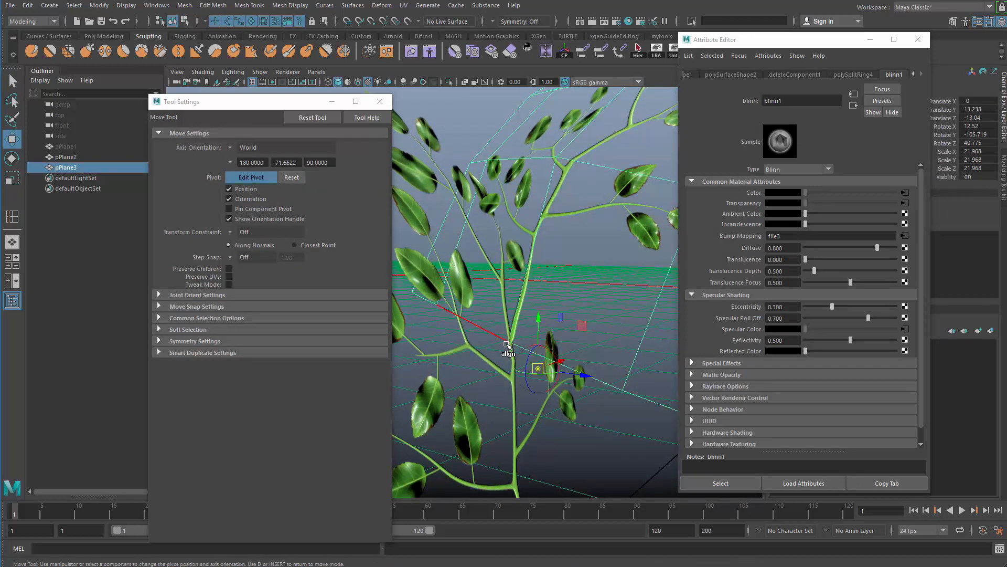
key("d")
left_click_drag(540, 307, 497, 335, "alt")
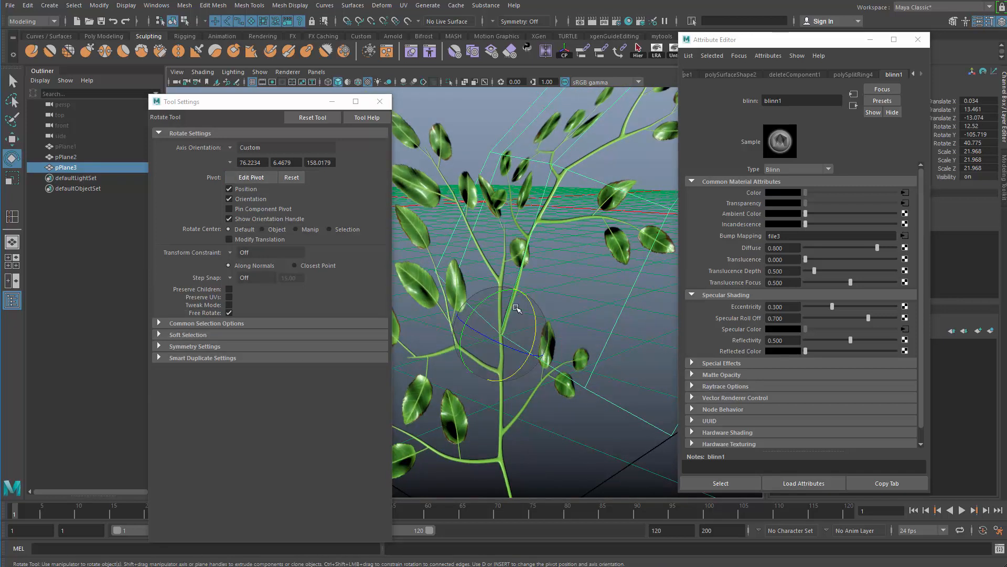
Rotate the branch plane around its stem base to about -6.9, -118.6 and 50.8 degrees and close the tool settings.
key("e")
left_click_drag(503, 294, 508, 292)
left_click_drag(529, 355, 406, 343)
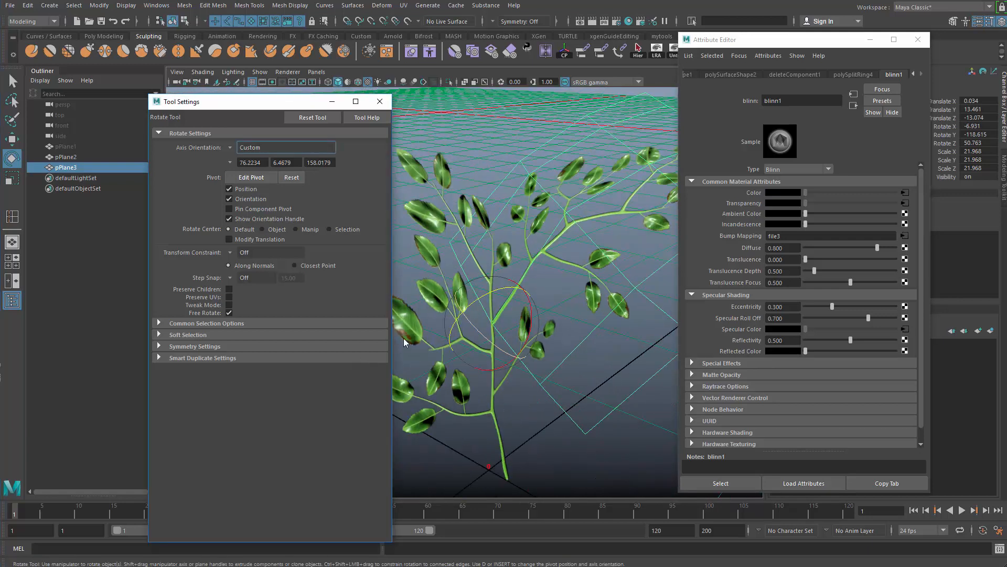
left_click(376, 357)
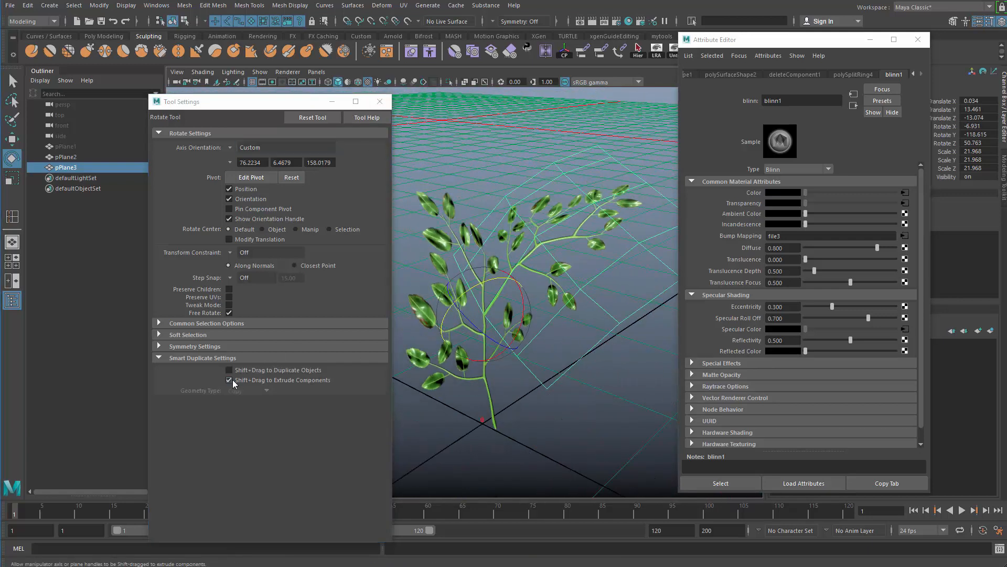
left_click(380, 103)
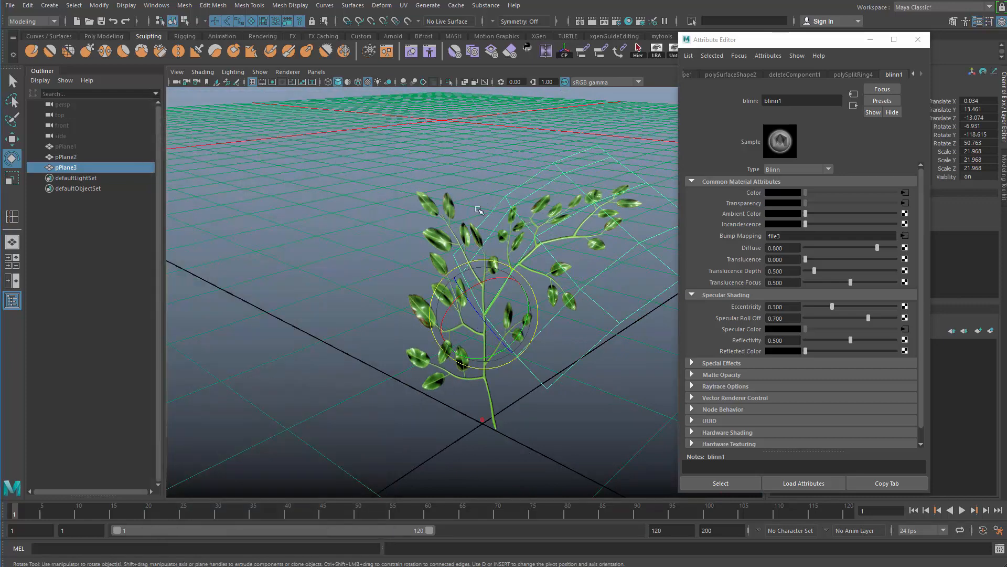
Duplicate the trimmed branch plane and rotate the copy to face another direction higher on the main stem.
left_click_drag(479, 211, 454, 273, "alt")
key("w")
left_click(568, 424)
left_click_drag(569, 425, 441, 386, "alt")
left_click_drag(452, 294, 546, 278)
left_click(575, 252)
left_click_drag(576, 252, 545, 265)
key("ctrl+d")
left_click_drag(481, 308, 436, 288)
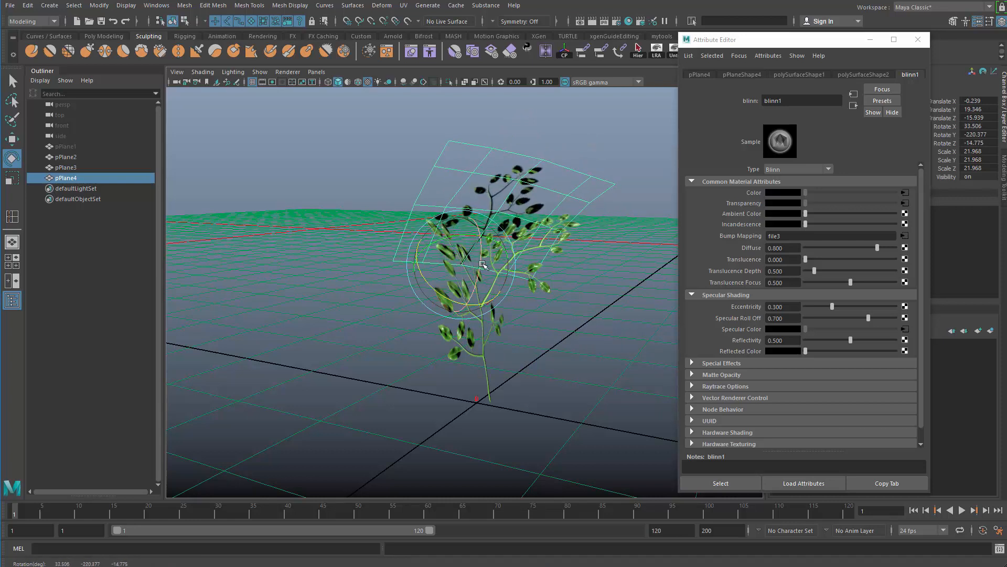
left_click_drag(482, 264, 605, 283)
Scale and move the second branch plane so its stem base joins the upper part of the main stem.
scroll(572, 294, "up", 3)
left_click_drag(537, 298, 459, 257, "alt")
key("r")
key("w")
left_click_drag(506, 228, 459, 257)
key("w")
middle_click_drag(486, 208, 496, 267, "alt")
Delete one of the lengthwise edge loops beside the center of the second branch plane.
key("q")
right_click_drag(498, 267, 528, 190)
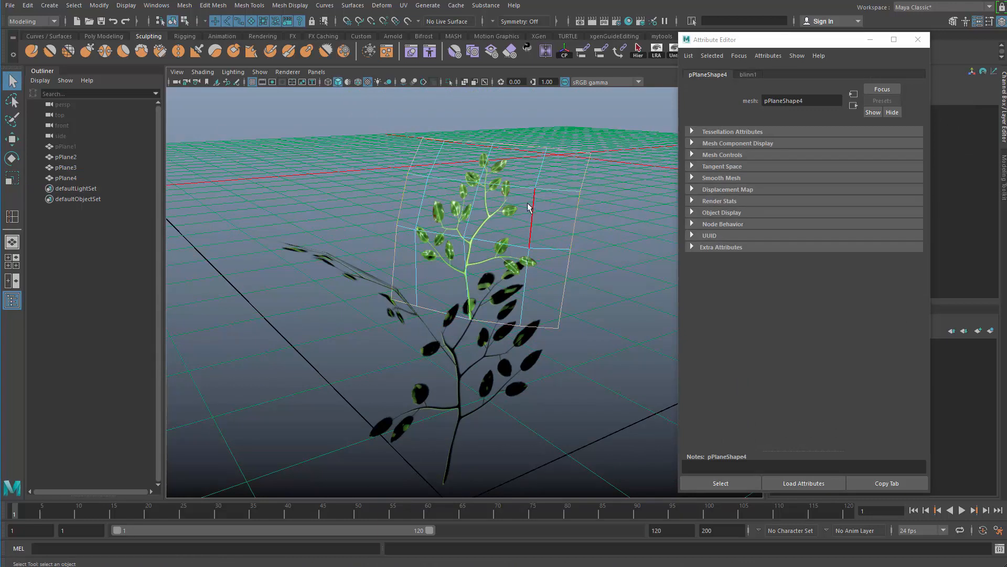
key("ctrl+Delete")
Select the center lengthwise edge loop of the second branch plane and move it to adjust the crease.
left_click_drag(426, 275, 426, 239, "alt")
double_click(475, 211)
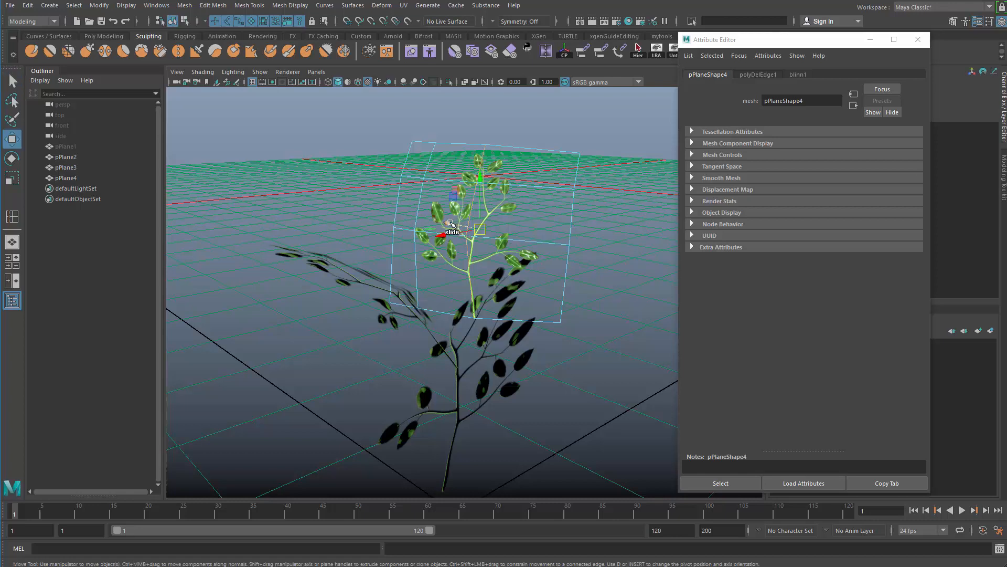
right_click_drag(533, 233, 588, 212)
left_click(593, 219)
left_click(554, 241)
left_click_drag(554, 241, 479, 237, "alt")
right_click_drag(507, 236, 515, 202)
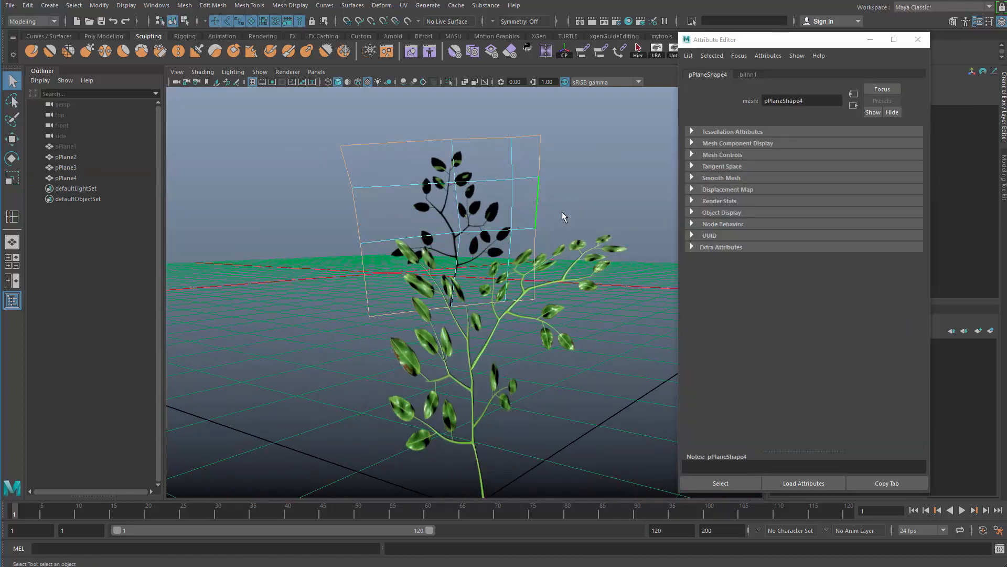
Delete the empty outermost lengthwise column of faces on the leftover side of the upper branch plane.
left_click_drag(494, 318, 294, 347, "alt")
left_click(398, 284)
left_click_drag(347, 280, 402, 264, "alt")
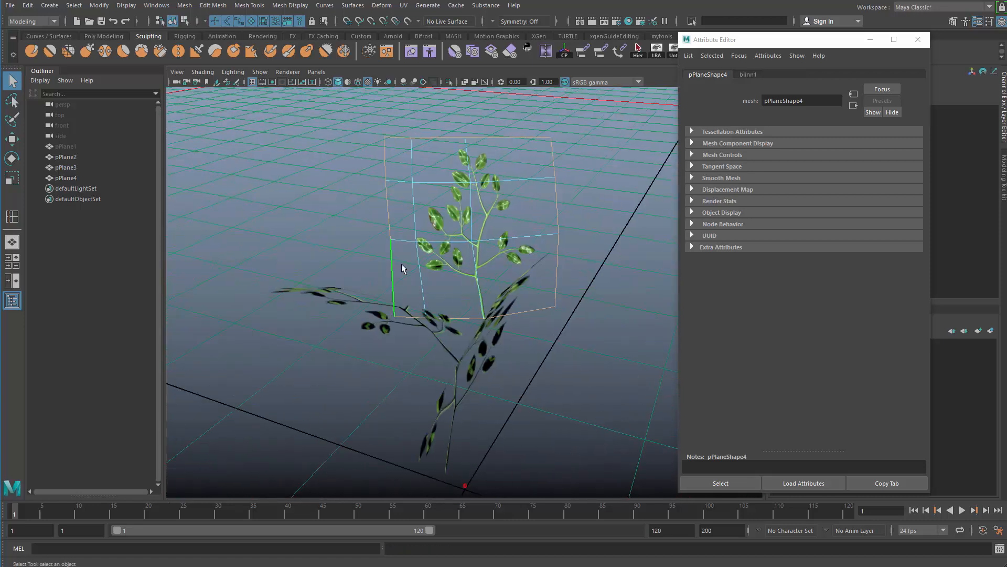
key("Delete")
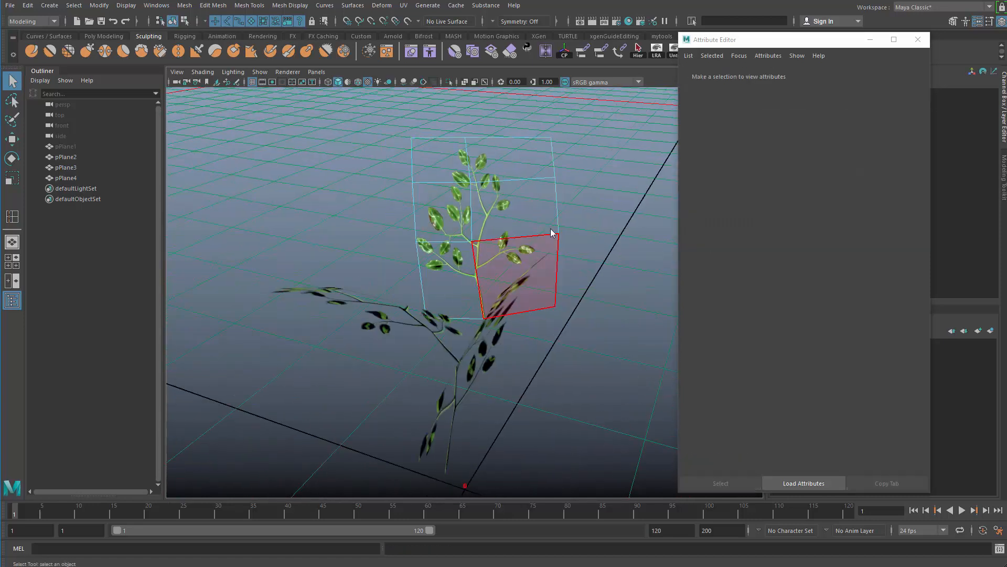
Insert a lengthwise edge loop beside the leaves on the opposite side of the upper branch plane and delete the empty strip outside it.
right_click_drag(550, 231, 587, 212)
left_click(585, 216)
left_click(505, 220)
mouse_move(520, 241)
left_mouse_down("alt")
mouse_move(493, 250)
mouse_move(509, 252)
left_mouse_up("alt")
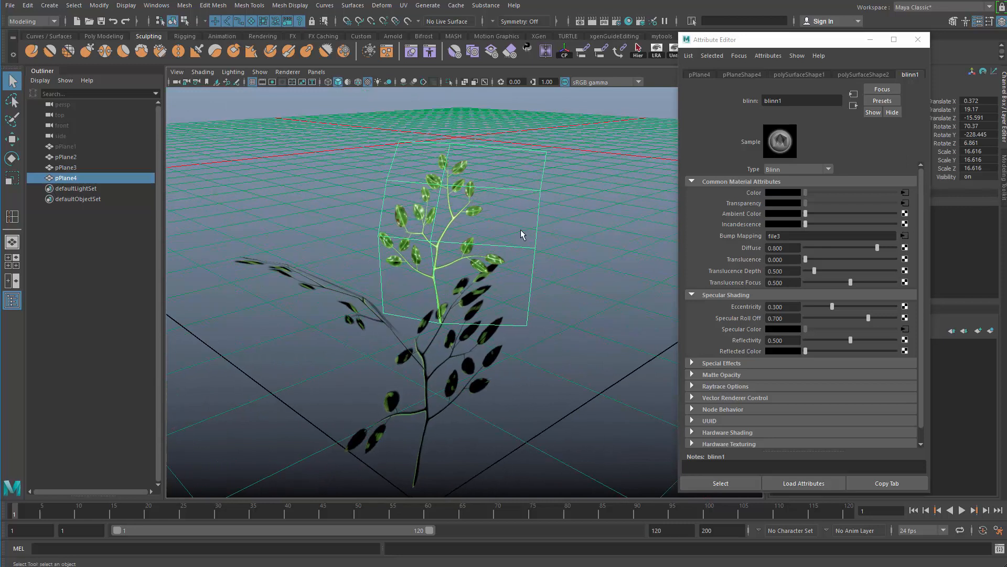
right_click_drag(521, 230, 460, 256, "shift")
left_click(506, 247)
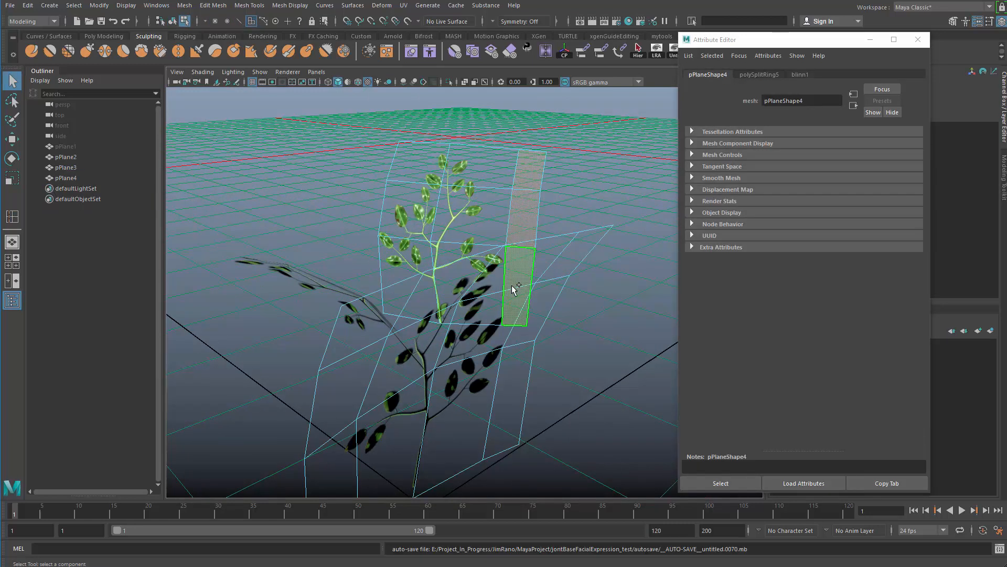
key("Delete")
right_click_drag(488, 223, 494, 195)
left_click(483, 196)
Turn on two-sided lighting in the viewport so the back faces of the leaf cards are lit.
left_click_drag(422, 251, 353, 252, "alt")
left_click(425, 351)
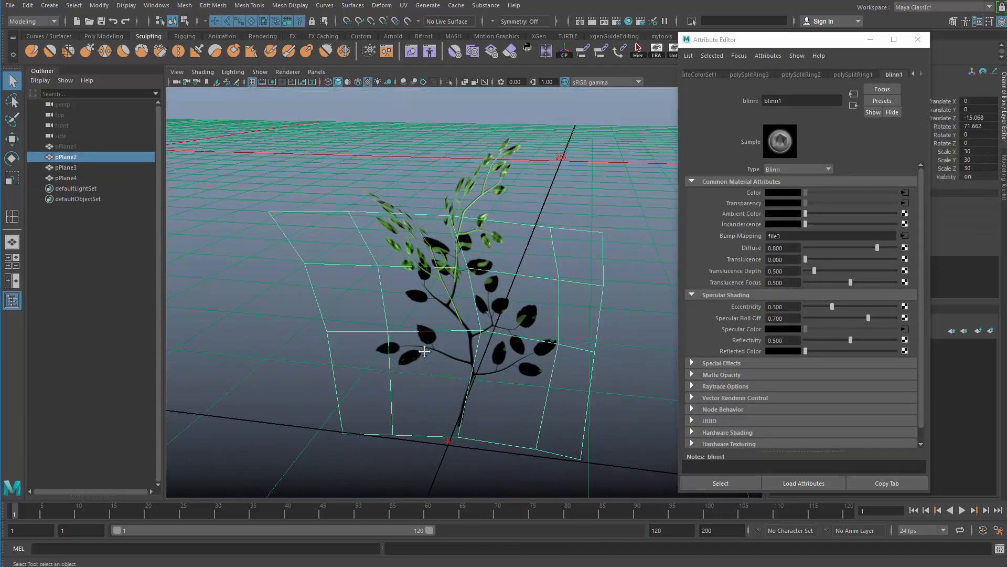
left_click_drag(425, 351, 319, 177, "alt")
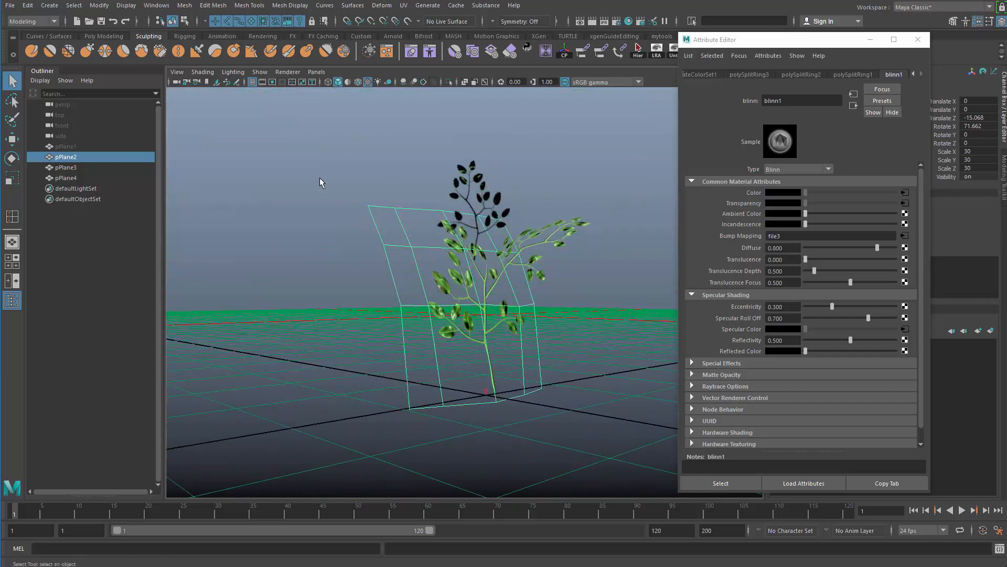
left_click(233, 72)
left_click(249, 149)
left_click(272, 271)
left_click_drag(272, 273, 378, 279, "alt")
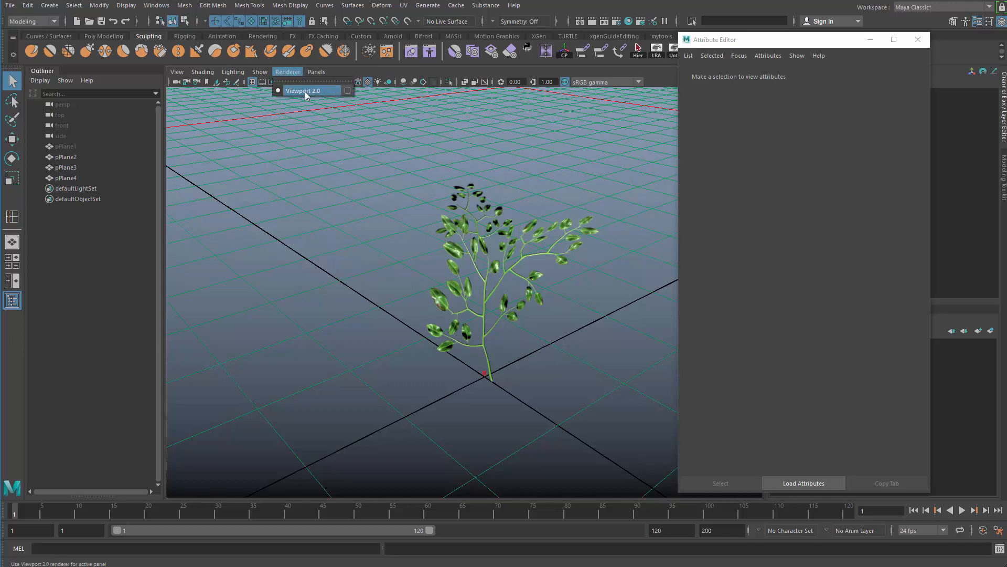
Set the Viewport 2.0 transparency algorithm to Depth Peeling and close the renderer settings.
left_click(348, 91)
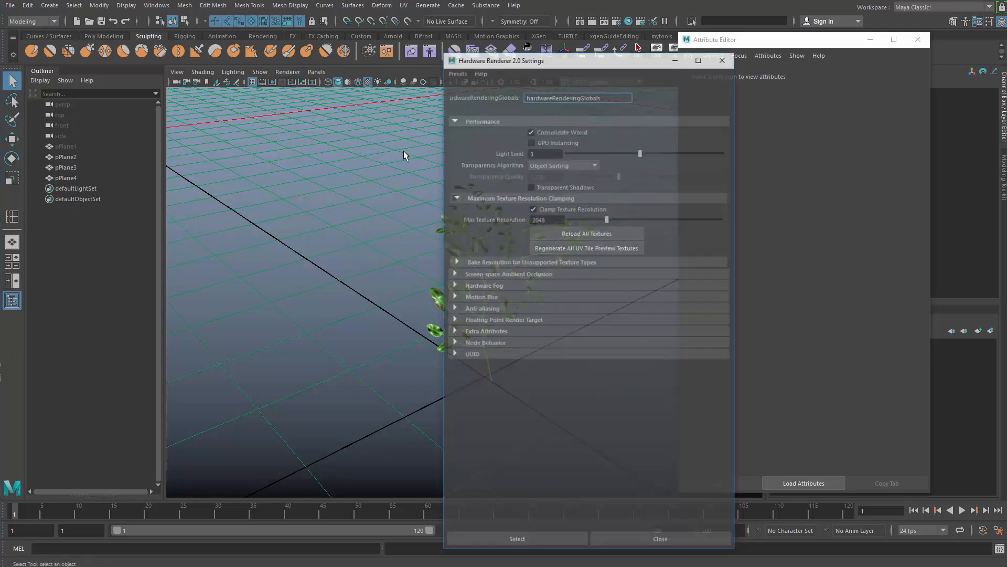
left_click(573, 168)
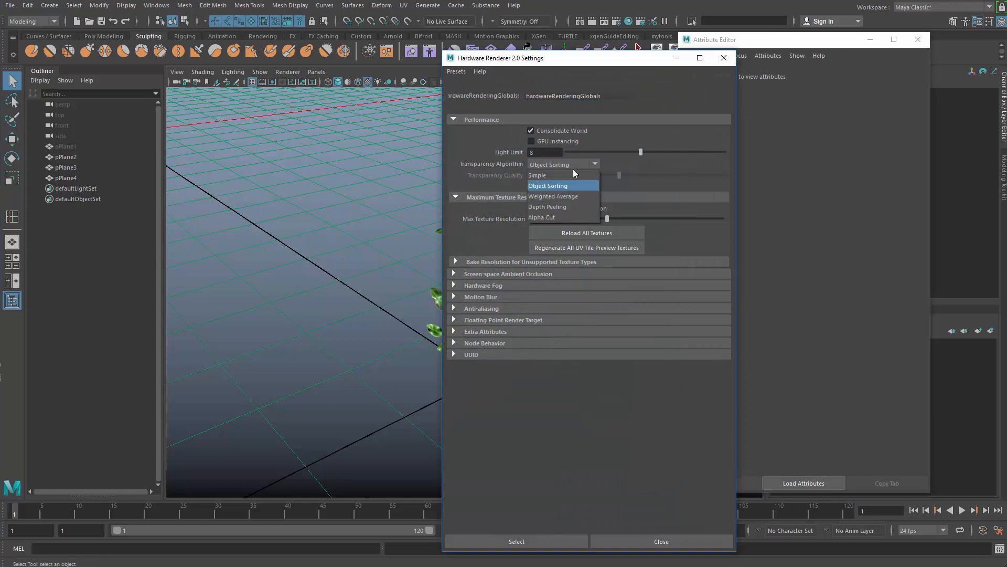
left_click(558, 209)
left_click(723, 58)
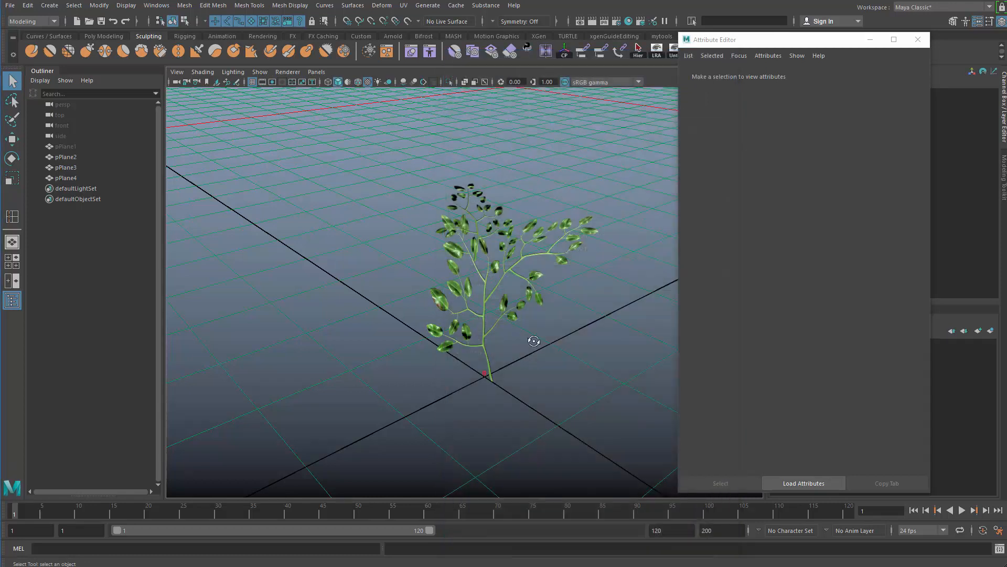
mouse_move(533, 341)
left_mouse_down("alt")
mouse_move(581, 335)
mouse_move(550, 347)
left_mouse_up("alt")
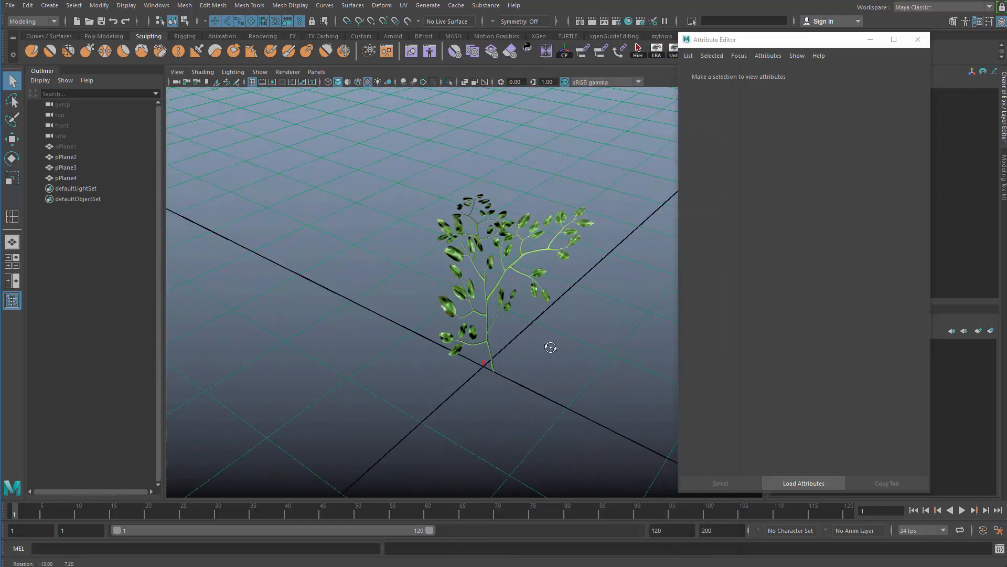
left_click(546, 297)
Nudge the upper branch plane so its stem base lines up with the main stem.
left_click(485, 223)
left_click_drag(493, 231, 464, 217, "alt")
scroll(488, 241, "up", 4)
key("w")
left_click_drag(485, 253, 483, 251)
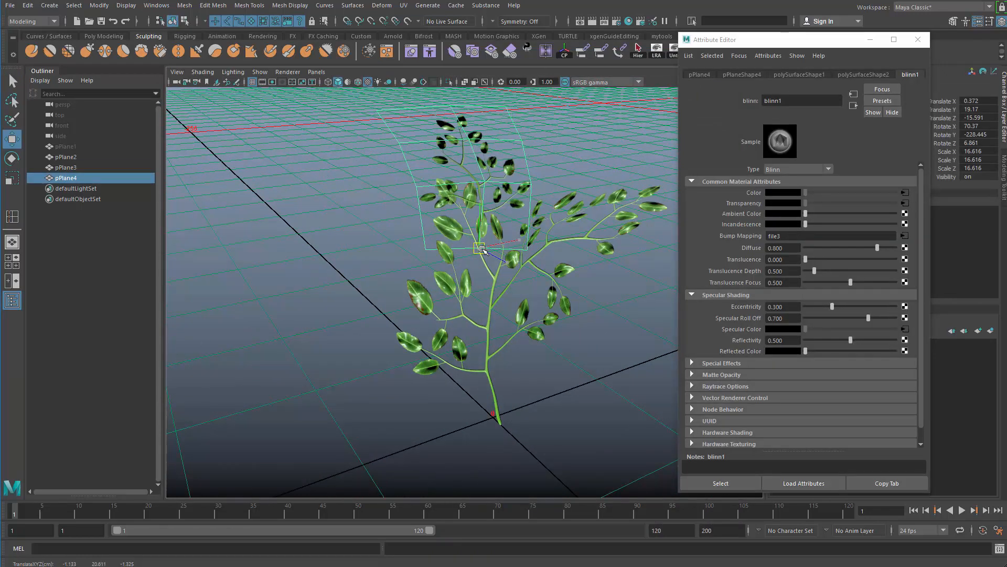
mouse_move(486, 287)
left_mouse_down("alt")
mouse_move(488, 312)
mouse_move(480, 292)
left_mouse_up("alt")
scroll(416, 301, "down", 5)
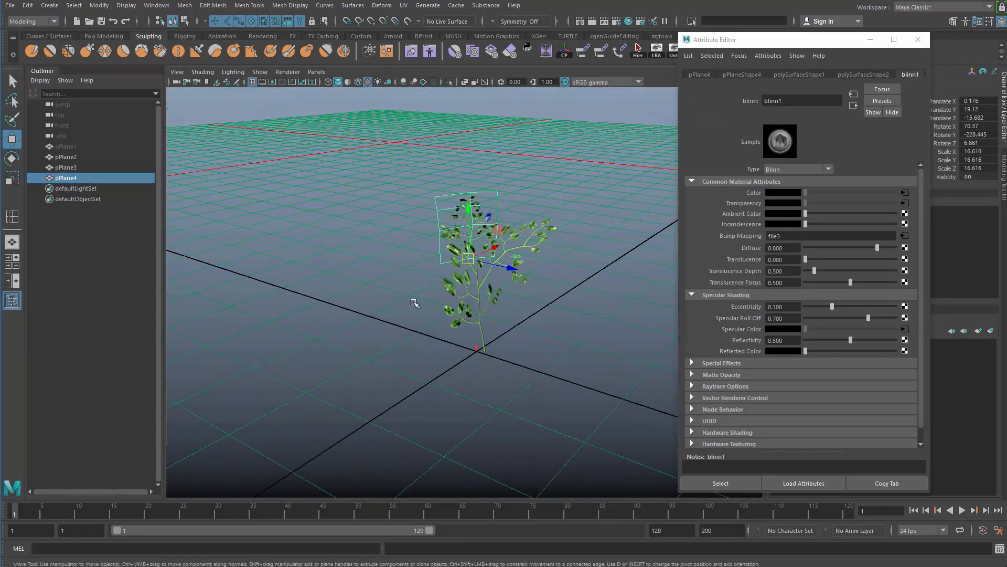
left_click(370, 350)
left_click_drag(364, 352, 505, 332, "alt")
left_click(475, 307)
key("ctrl+d")
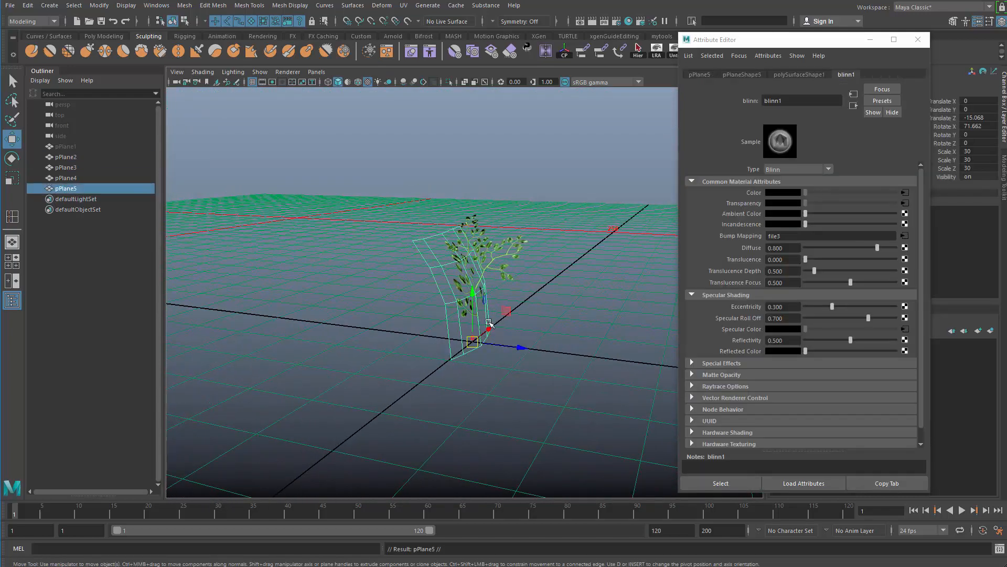
left_click_drag(484, 352, 604, 381, "alt")
key("ctrl+z")
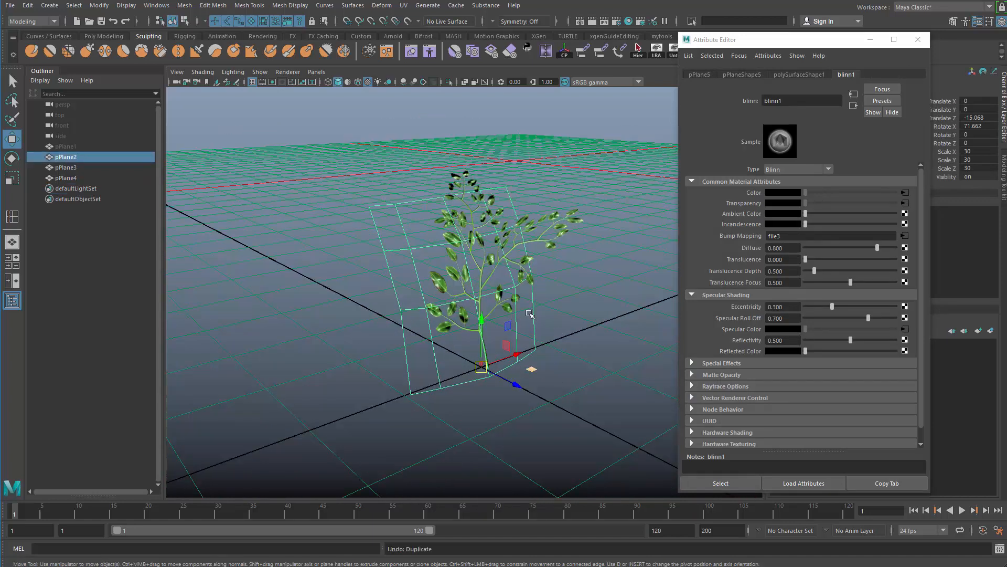
Duplicate the first side branch plane and move the copy down to ground level beside the base of the main stem.
left_click(553, 232)
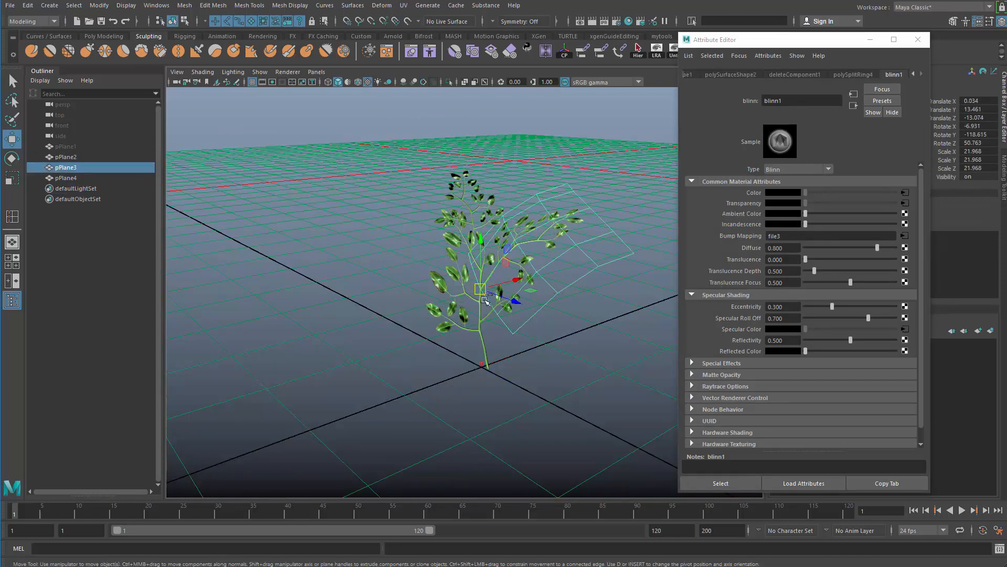
key("ctrl+d")
left_click_drag(481, 290, 464, 354)
key("v")
left_click_drag(518, 390, 505, 391)
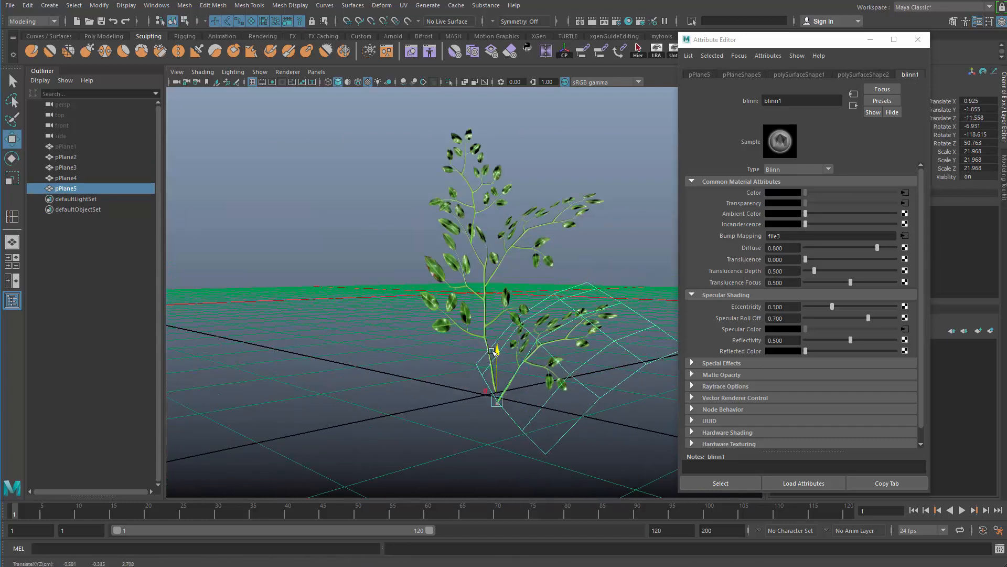
left_click_drag(489, 344, 560, 388, "alt")
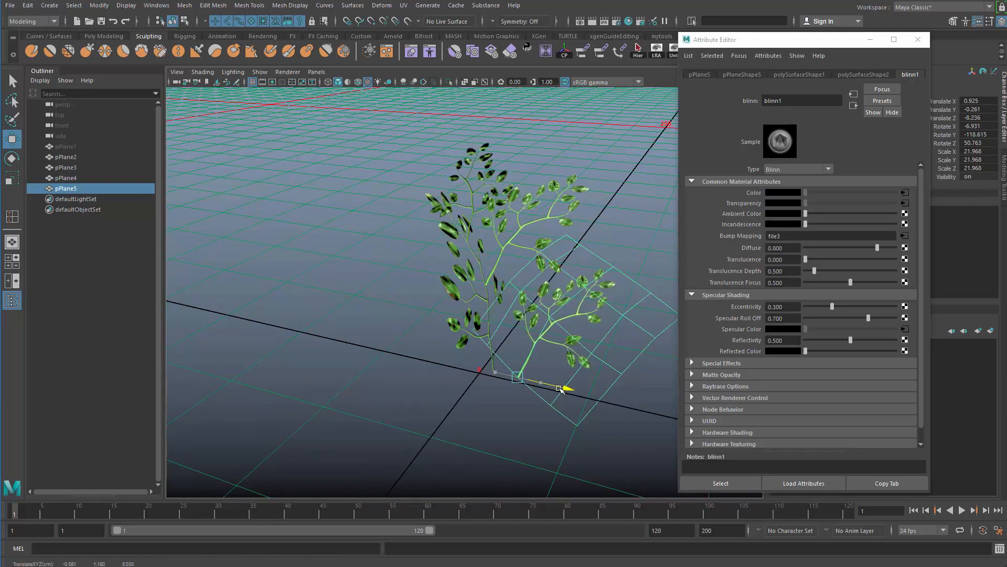
Rotate the ground-level branch copy so it leans outward from the main stem.
left_click_drag(531, 346, 515, 357)
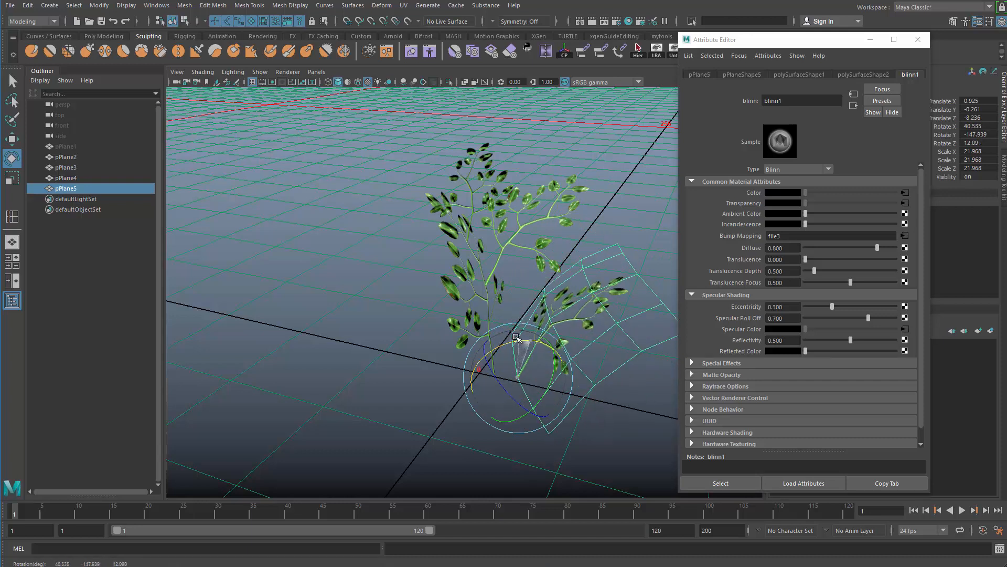
left_click_drag(516, 338, 513, 339)
left_click_drag(549, 423, 520, 389, "alt")
key("q")
left_click(611, 401)
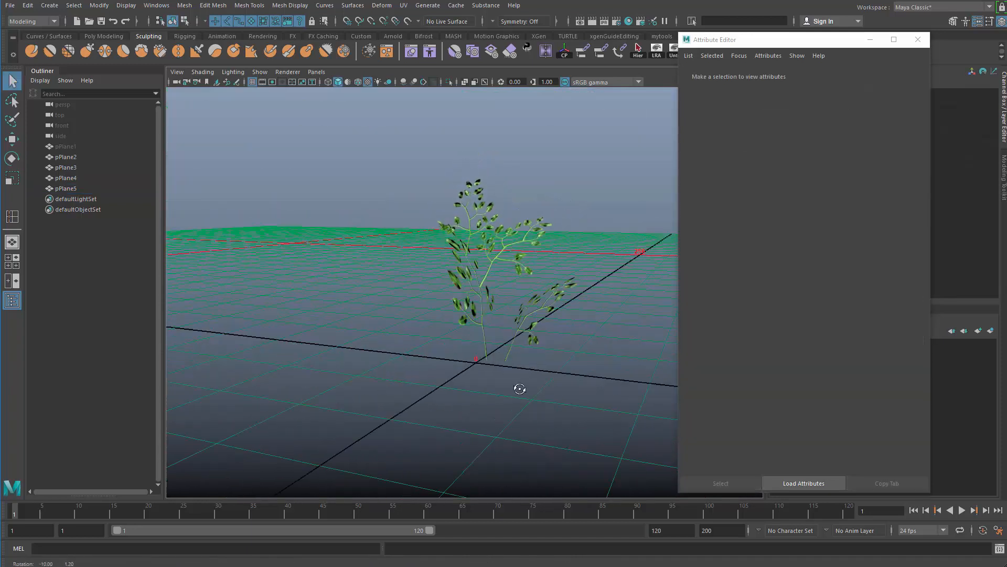
Duplicate the ground-level branch plane and position the rotated copy between it and the main stem.
scroll(519, 389, "up", 3)
left_click(565, 340)
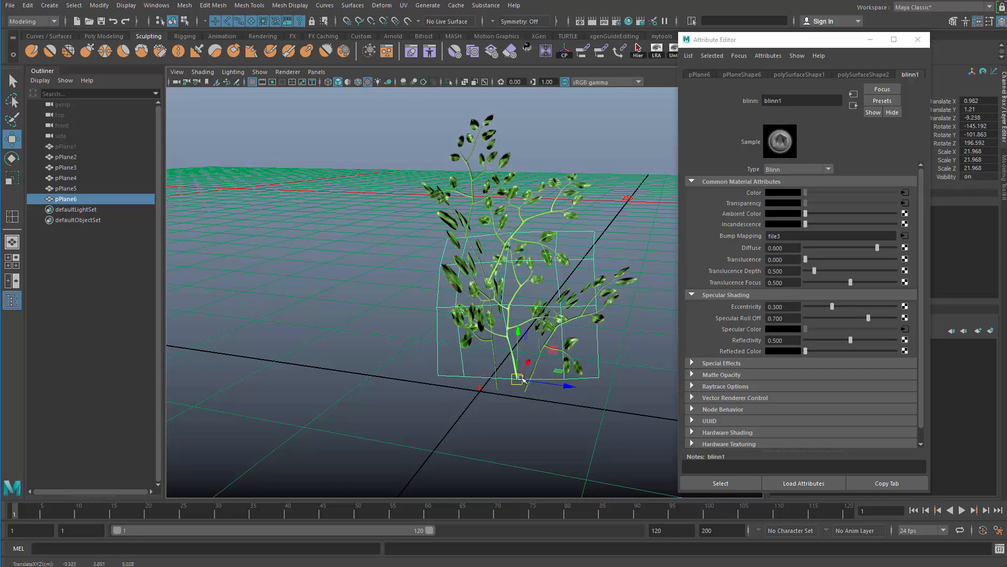
left_click_drag(520, 377, 528, 389)
left_click_drag(528, 390, 511, 439, "alt")
left_click_drag(559, 407, 554, 404)
left_click_drag(526, 385, 545, 359, "alt")
Scale the newest branch plane down to about 18.1 and rotate and shift it to fill the space beside the stem.
key("r")
left_click_drag(503, 404, 549, 384, "alt")
left_click_drag(552, 419, 575, 397, "alt")
key("e")
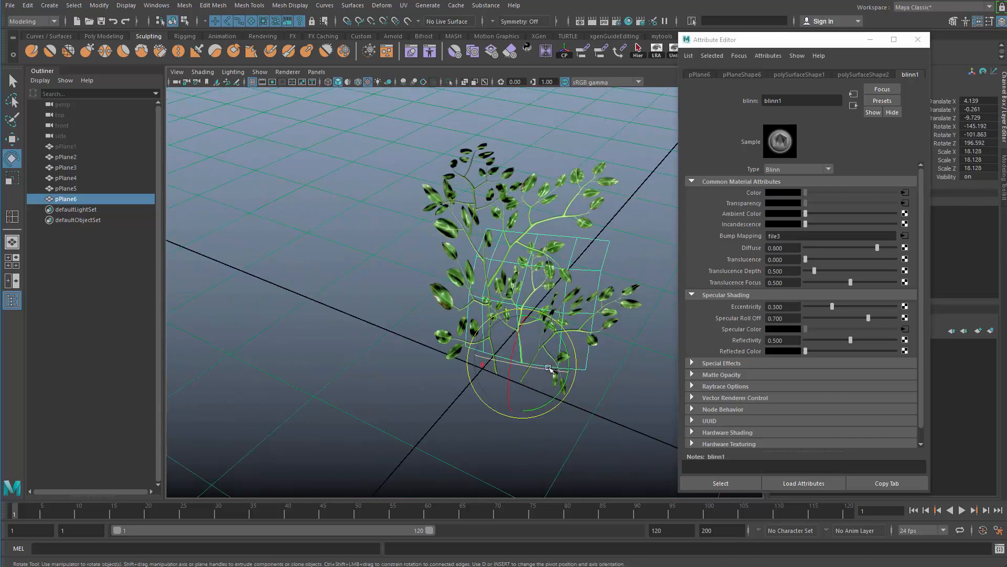
key("ctrl+z")
left_click_drag(527, 364, 443, 338, "alt")
left_click_drag(499, 408, 587, 403, "alt")
right_click_drag(587, 403, 524, 400, "alt")
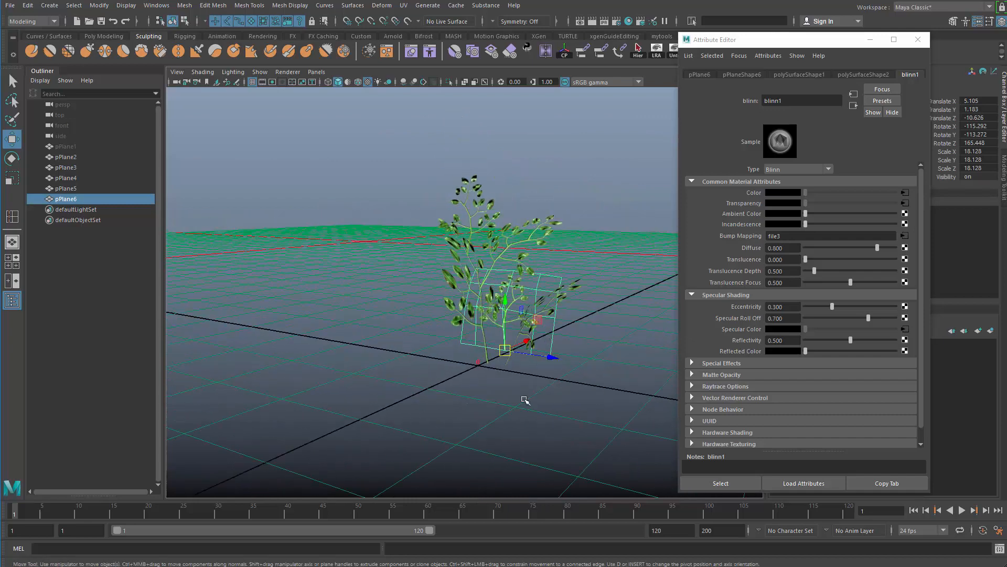
Examine the arrangement of the branch planes from several angles, checking the plant's overall shape and spacing.
left_click(525, 401)
left_click_drag(525, 401, 344, 380, "alt")
right_click_drag(344, 381, 415, 375, "alt")
left_click_drag(415, 375, 452, 338, "alt")
left_click_drag(452, 337, 492, 341, "alt")
middle_click_drag(492, 341, 494, 385, "alt")
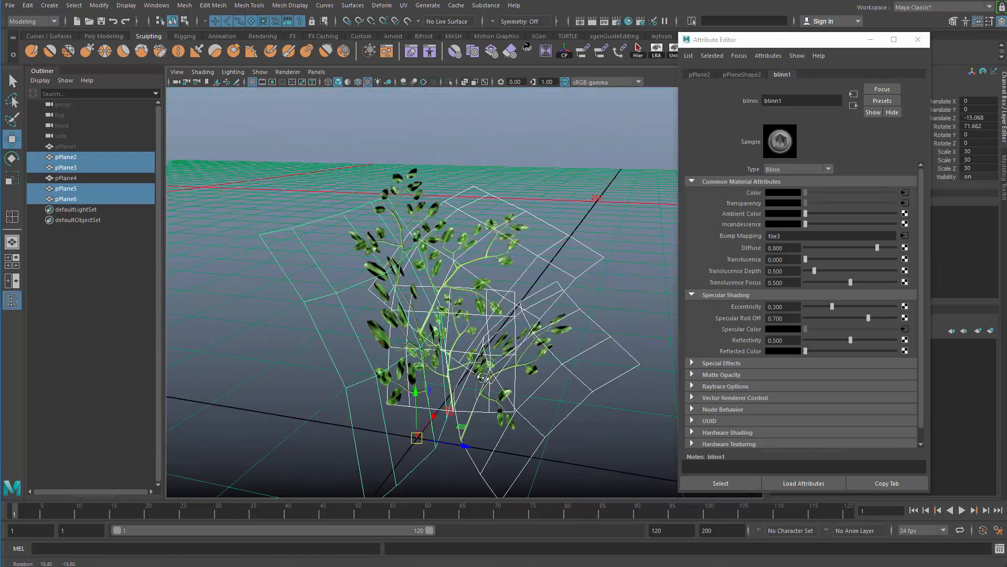
left_click_drag(495, 385, 499, 378, "alt")
left_click(605, 247)
left_click(577, 268)
left_click_drag(576, 268, 567, 259, "alt")
right_click_drag(377, 283, 250, 310, "alt")
left_click(325, 289)
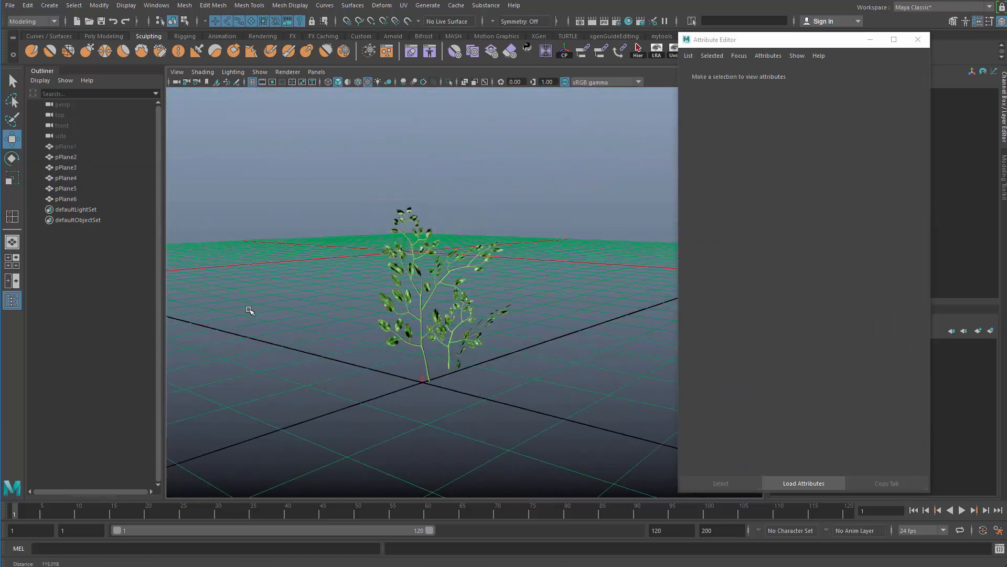
left_click_drag(250, 310, 571, 322, "alt")
right_click_drag(488, 336, 528, 359, "alt")
left_click_drag(527, 360, 462, 380, "alt")
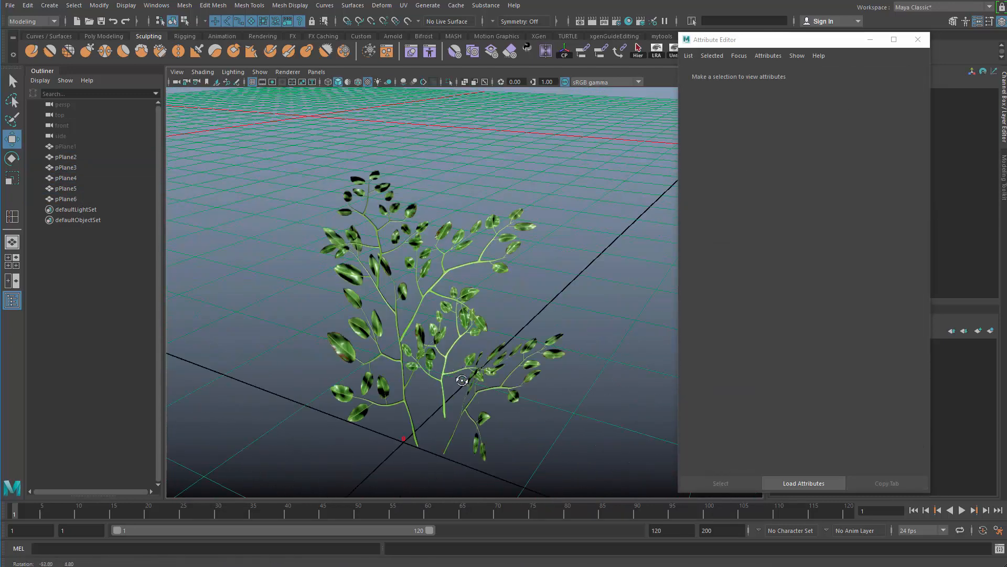
middle_click_drag(462, 380, 470, 328, "alt")
left_click_drag(470, 328, 536, 305, "alt")
Duplicate the ground-level branch plane, move the copy to the other side of the main stem and tilt it low toward the ground.
left_click(537, 309)
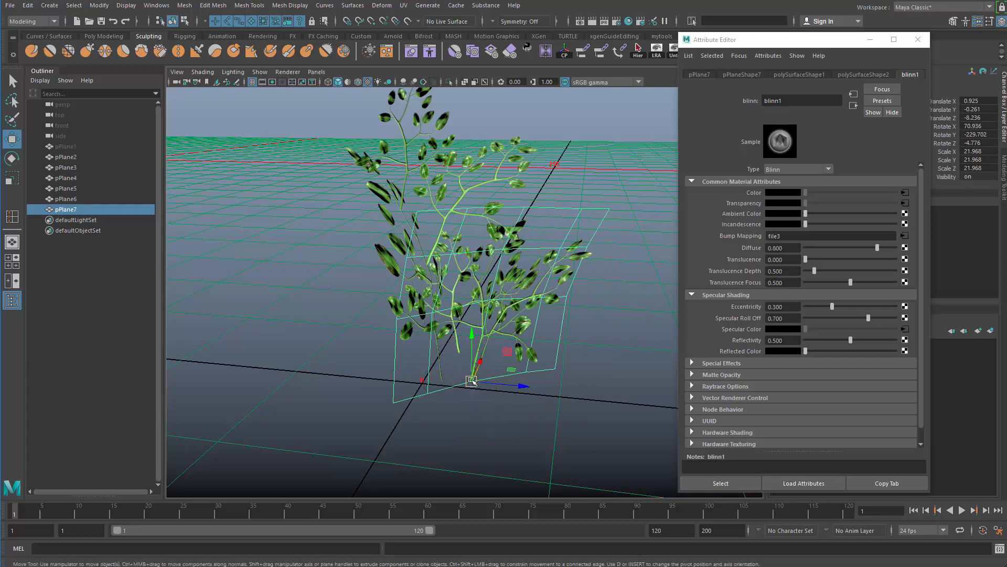
left_click_drag(475, 396, 516, 363, "alt")
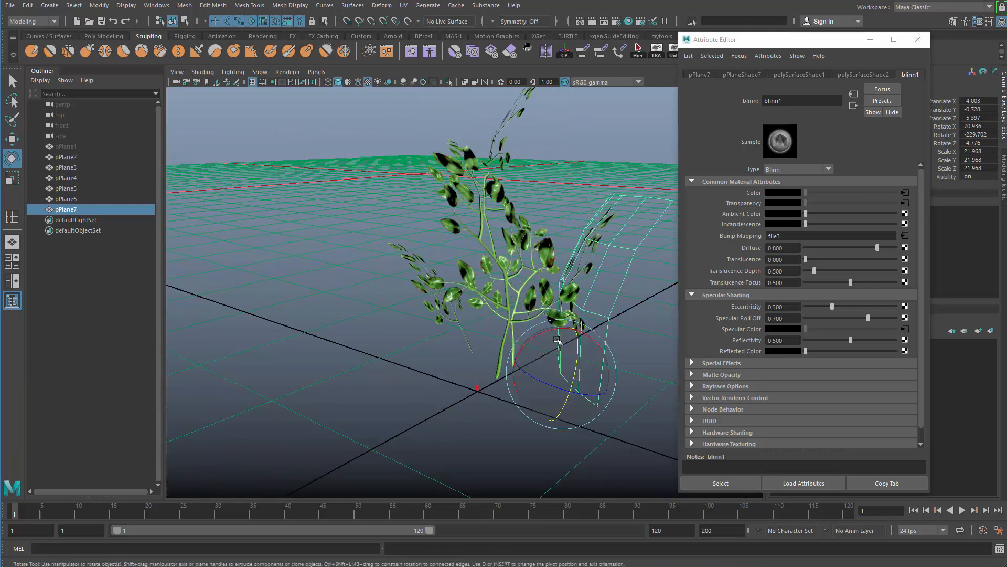
key("w")
left_click_drag(575, 366, 530, 435)
right_click_drag(530, 436, 434, 373, "alt")
left_click_drag(434, 373, 454, 387, "alt")
left_click(452, 391)
right_click_drag(452, 392, 366, 393, "alt")
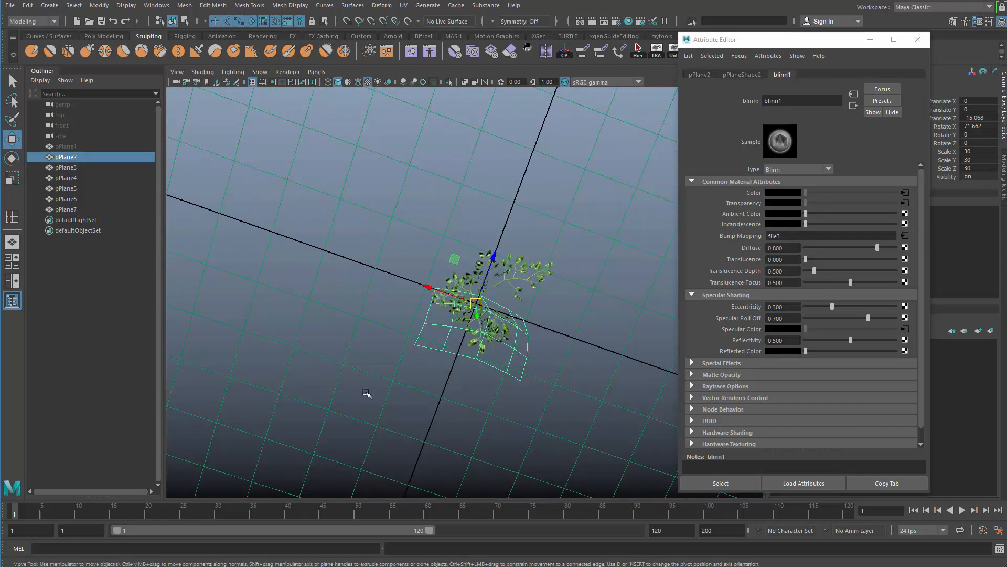
left_click(367, 394)
Bend the low branch plane into a stronger arch by pulling its middle upward with the Grab sculpting tool.
left_click_drag(367, 394, 367, 370, "alt")
right_click_drag(368, 370, 496, 352, "alt")
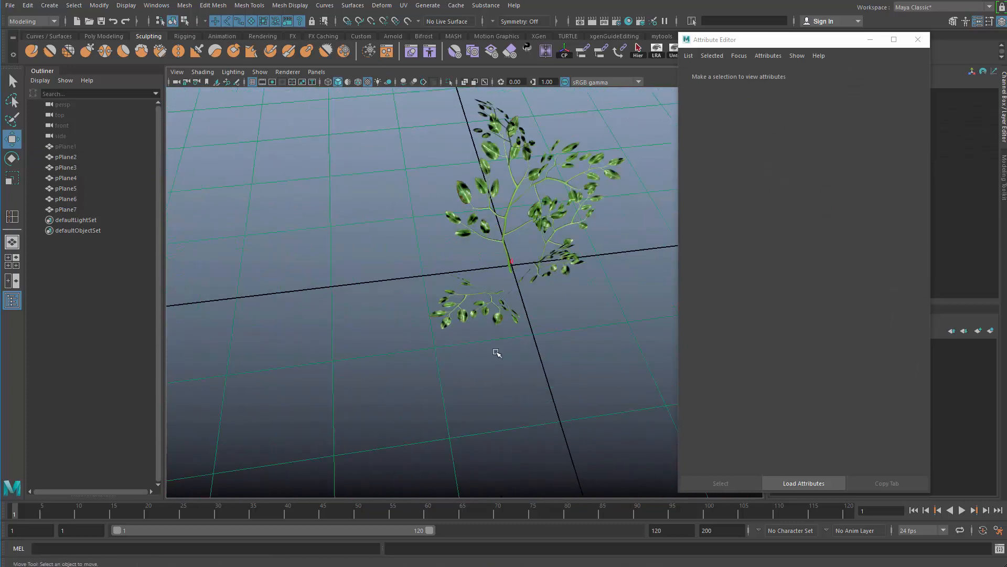
left_click_drag(496, 353, 472, 321, "alt")
left_click(470, 309)
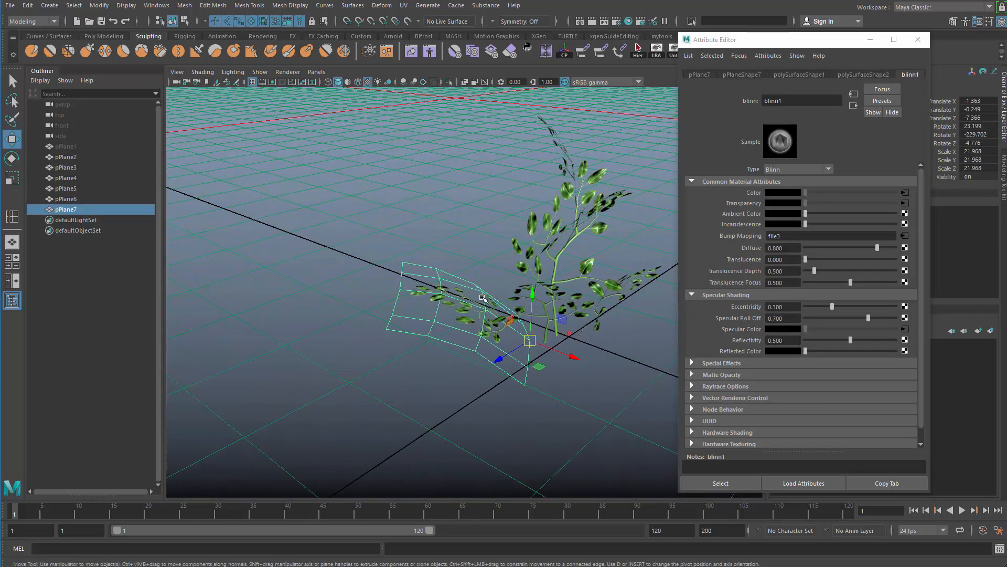
right_click_drag(482, 297, 432, 282, "shift")
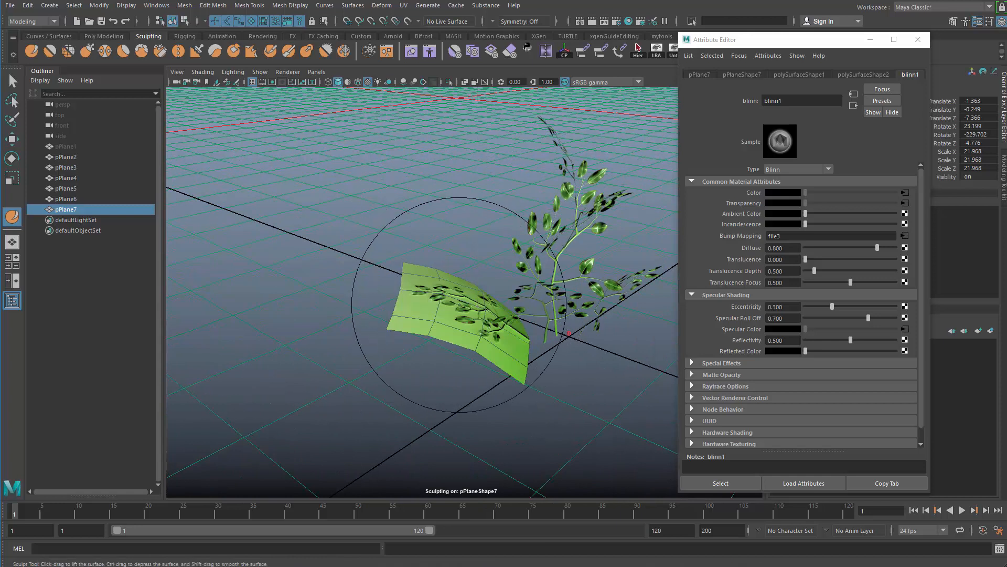
left_click_drag(459, 305, 489, 300)
key("ctrl+z")
right_click_drag(465, 304, 463, 260, "shift")
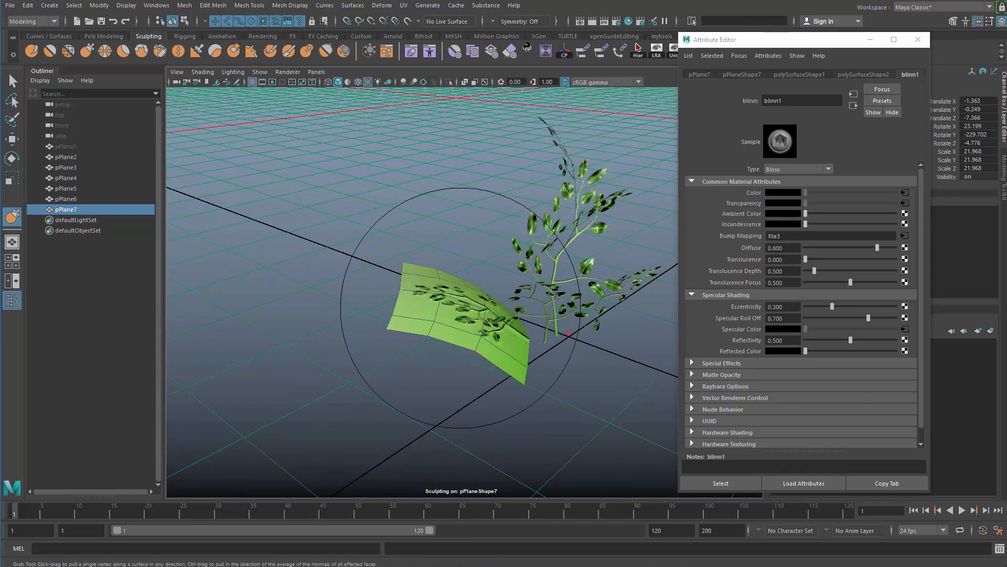
left_click_drag(469, 299, 465, 266, "alt")
left_click_drag(470, 321, 463, 300)
key("q")
left_click(432, 229)
Select all six branch planes and combine them into a single plant mesh.
left_click_drag(431, 229, 501, 284, "alt")
middle_click_drag(500, 284, 542, 317, "alt")
mouse_move(541, 317)
left_mouse_down("alt")
mouse_move(609, 310)
mouse_move(551, 325)
left_mouse_up("alt")
left_click_drag(362, 239, 509, 357)
left_click_drag(510, 361, 476, 341, "alt")
right_click_drag(475, 341, 474, 323, "alt")
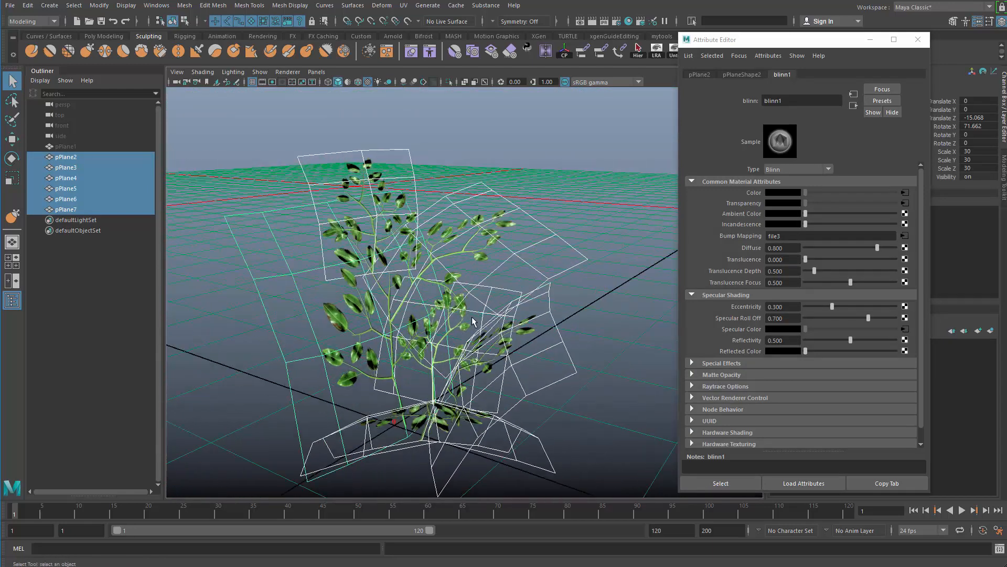
right_click_drag(472, 242, 475, 252, "shift")
right_click_drag(473, 439, 468, 420, "shift")
right_click_drag(609, 357, 592, 353, "alt")
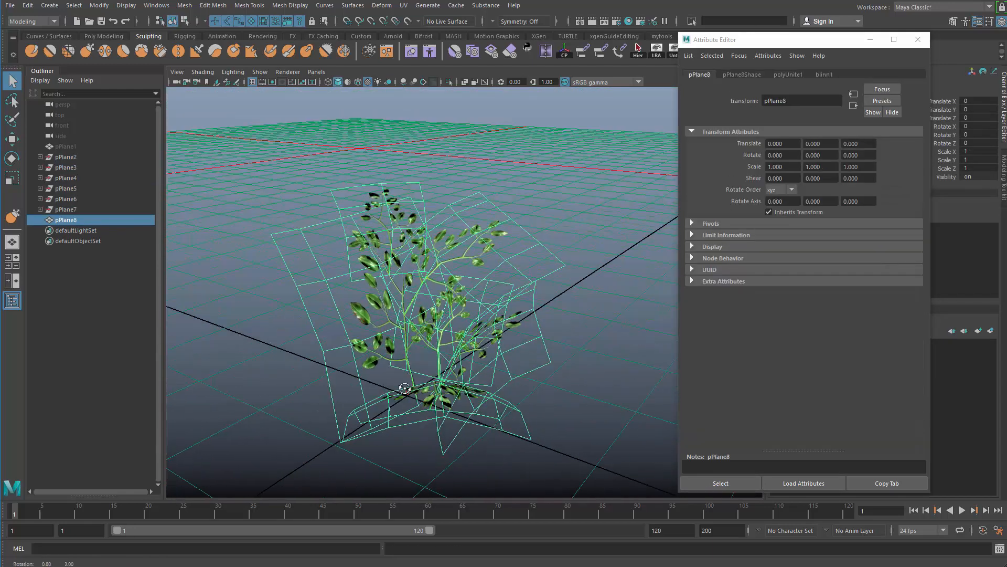
Delete the construction history of the combined plant mesh and deselect it.
left_click_drag(592, 353, 556, 370, "alt")
left_click(596, 257)
left_click_drag(597, 257, 332, 405)
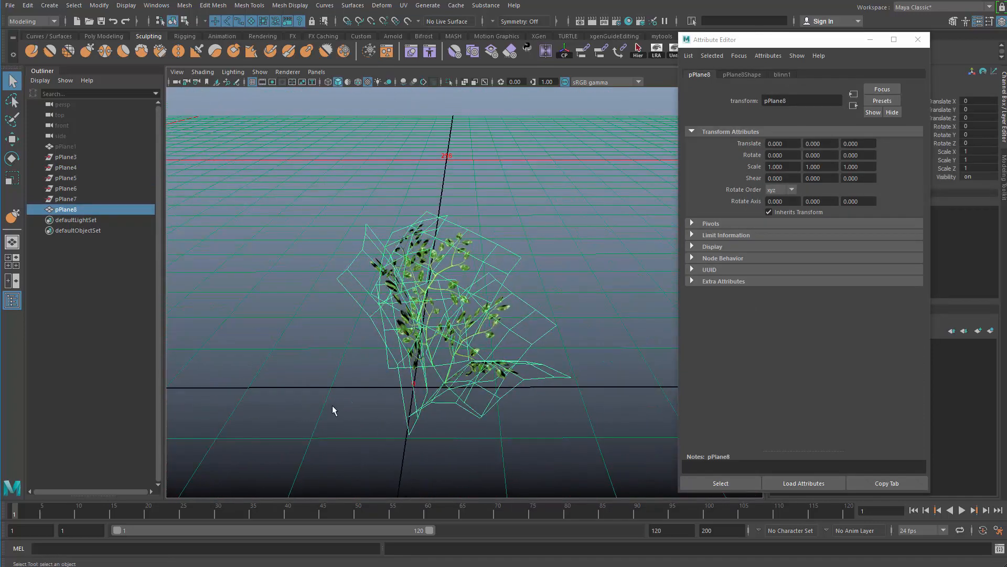
left_click(333, 405)
Examine the combined foliage plant from different angles and distances.
left_click_drag(352, 234, 472, 420)
left_click_drag(473, 419, 466, 369, "alt")
left_click(317, 391)
left_click_drag(332, 370, 321, 387, "alt")
scroll(322, 386, "up", 8)
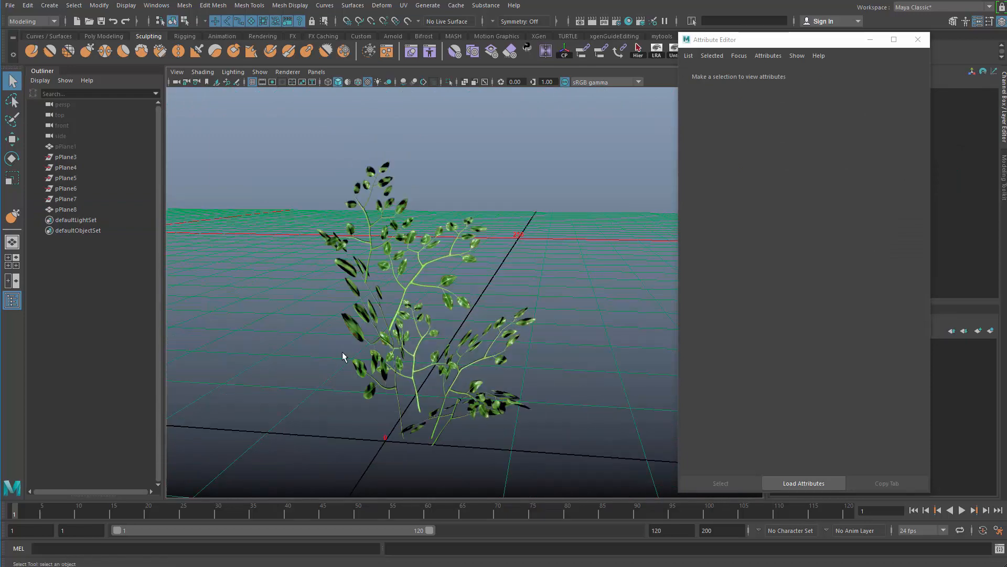
mouse_move(356, 337)
left_mouse_down("alt")
mouse_move(331, 344)
mouse_move(338, 391)
mouse_move(355, 388)
mouse_move(360, 327)
mouse_move(257, 355)
mouse_move(294, 388)
mouse_move(364, 342)
mouse_move(347, 342)
left_mouse_up("alt")
scroll(359, 327, "down", 6)
scroll(347, 342, "up", 3)
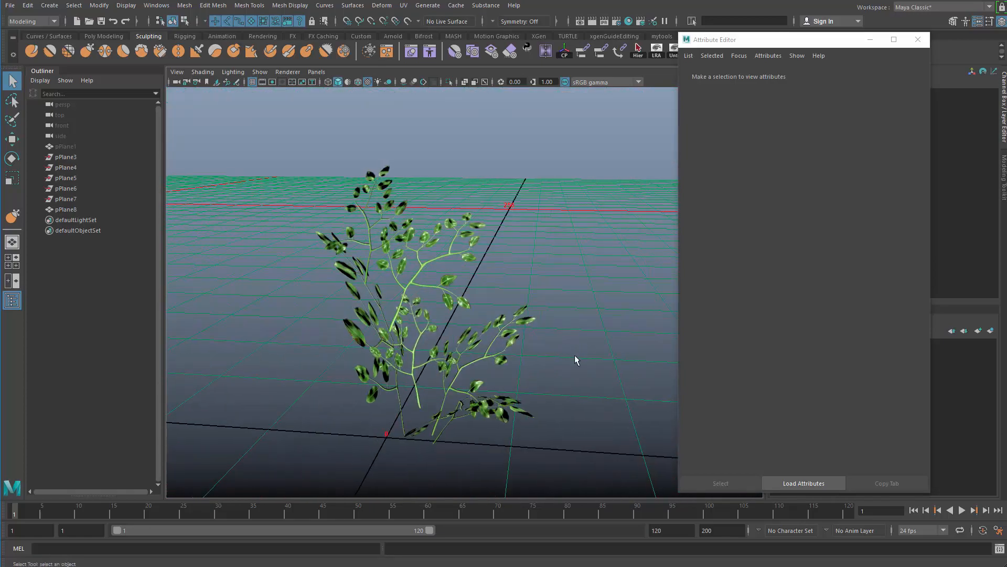